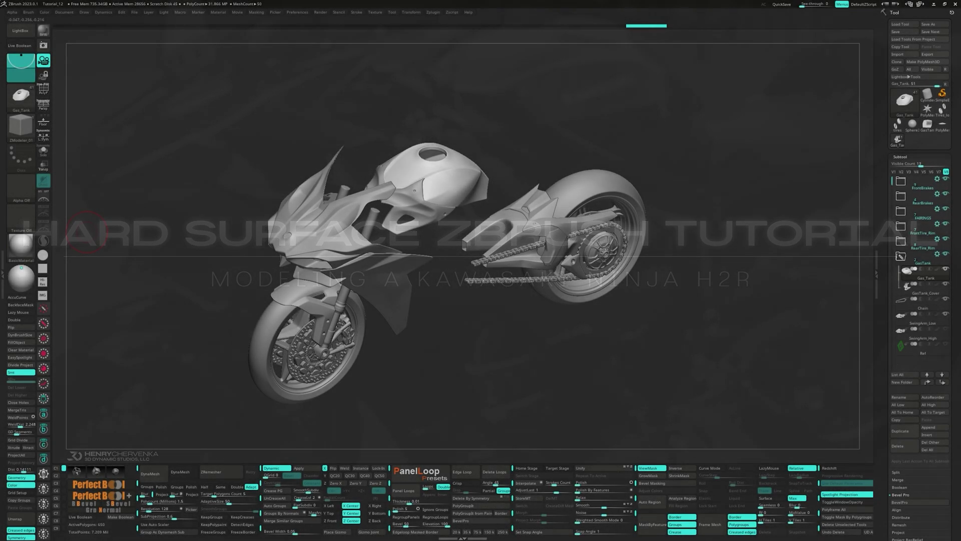
- Insert a Cylinder 3D primitive at the gas tank's filler opening using the gizmo's transform types
{"action": "mouse_move", "coordinate": [507, 341]}
{"action": "left_mouse_down"}
{"action": "mouse_move", "coordinate": [487, 339]}
{"action": "mouse_move", "coordinate": [506, 341]}
{"action": "left_mouse_up"}
{"action": "right_click_drag", "start_coordinate": [506, 341], "coordinate": [485, 361]}
{"action": "key", "text": "w"}
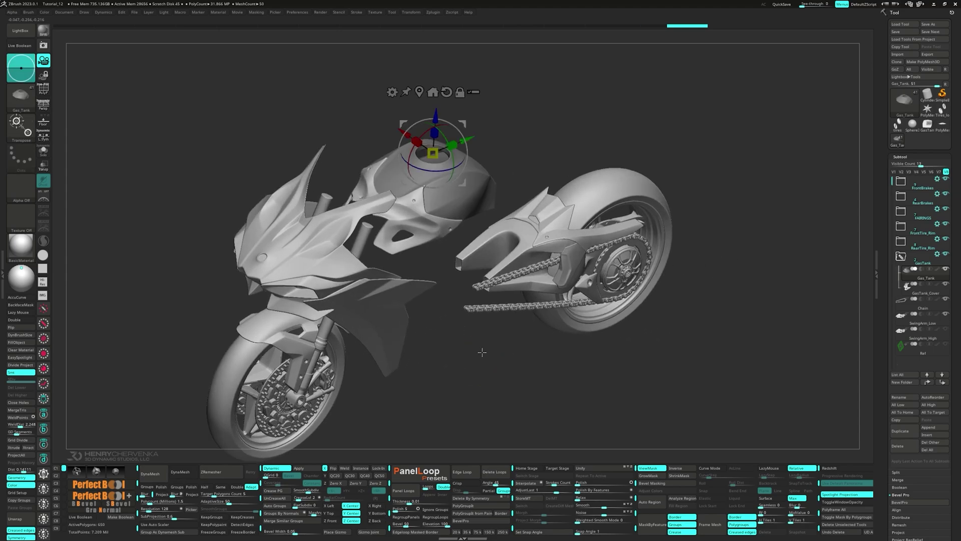
{"action": "left_click", "coordinate": [392, 92]}
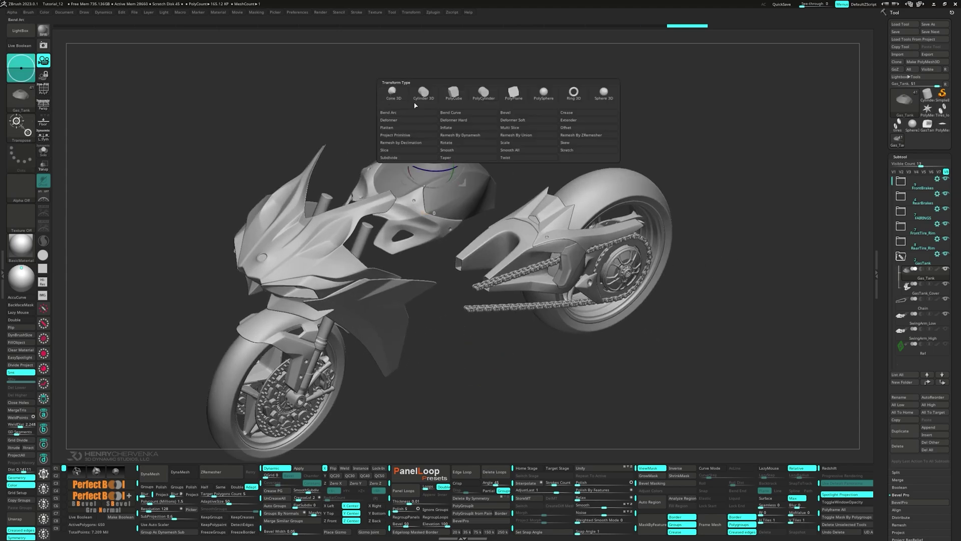
{"action": "left_click", "coordinate": [416, 98]}
- Scale the inserted cylinder up uniformly by about 1.39 so it fills the tank's round filler opening
{"action": "right_click_drag", "start_coordinate": [445, 147], "coordinate": [460, 230]}
{"action": "key", "text": "alt+s"}
{"action": "right_click_drag", "start_coordinate": [443, 101], "coordinate": [432, 172], "text": "alt"}
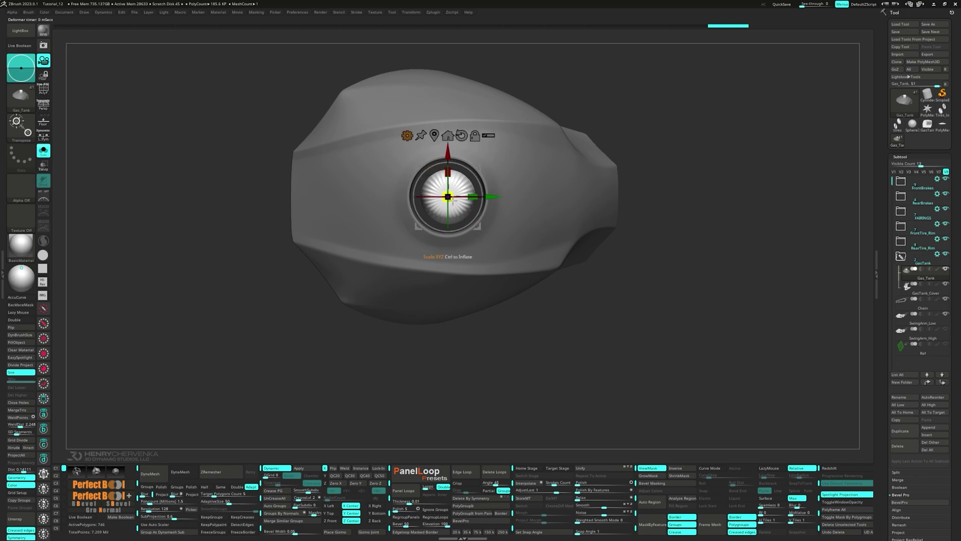
{"action": "left_click_drag", "start_coordinate": [452, 200], "coordinate": [467, 210]}
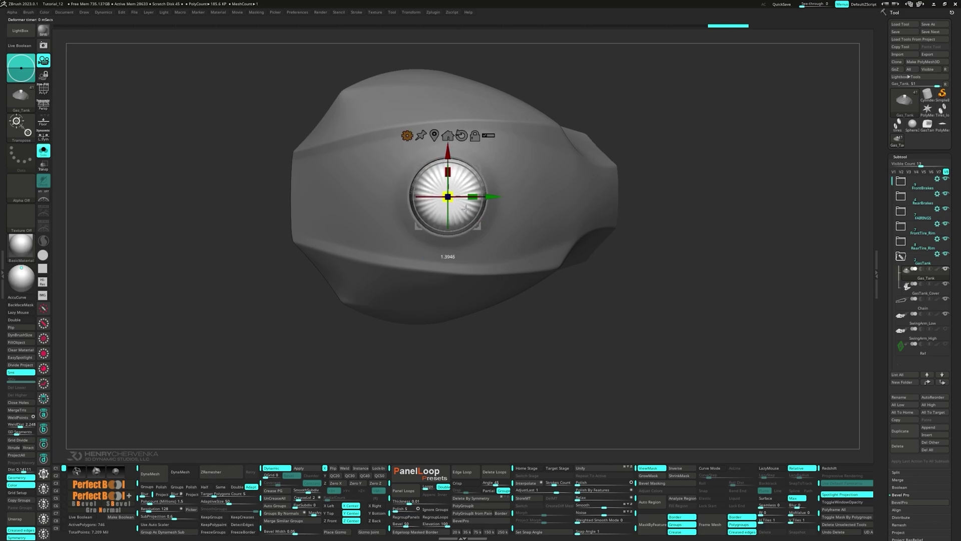
{"action": "right_click_drag", "start_coordinate": [467, 256], "coordinate": [460, 233]}
{"action": "right_click_drag", "start_coordinate": [525, 209], "coordinate": [535, 241]}
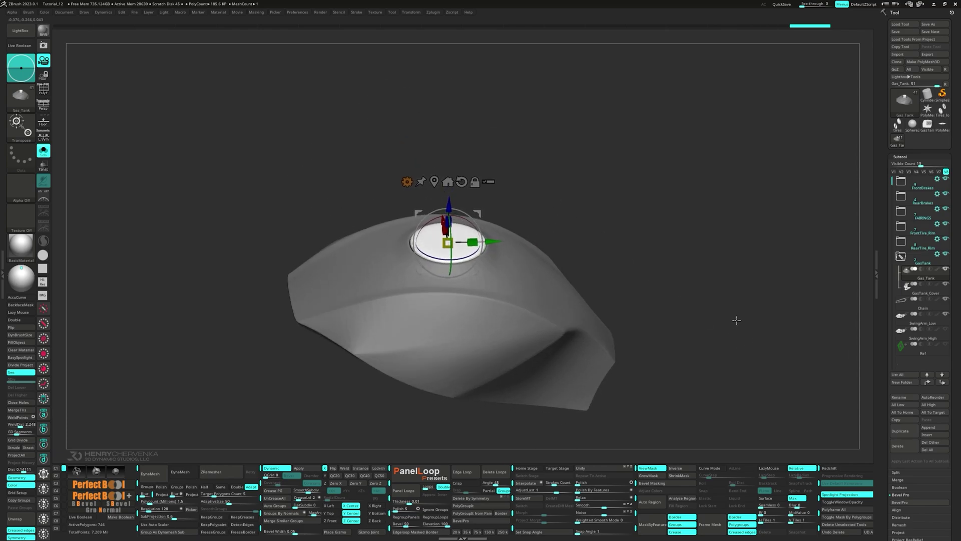
- Split the cylinder into its own subtool, creased with the QC 50 macro, and turn off transparency
{"action": "key", "text": "q"}
{"action": "key", "text": "ctrl"}
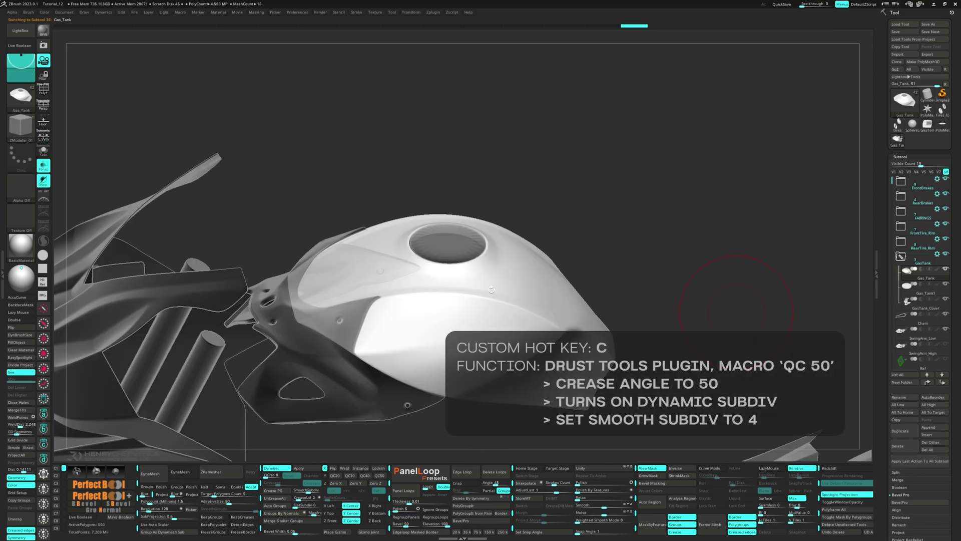
{"action": "key", "text": "c"}
{"action": "left_click", "coordinate": [926, 294]}
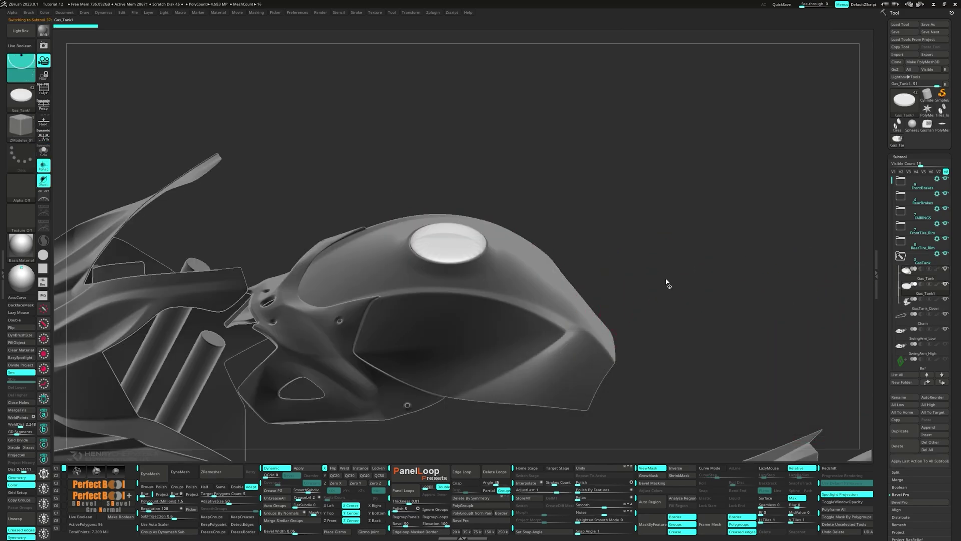
{"action": "left_click", "coordinate": [47, 165]}
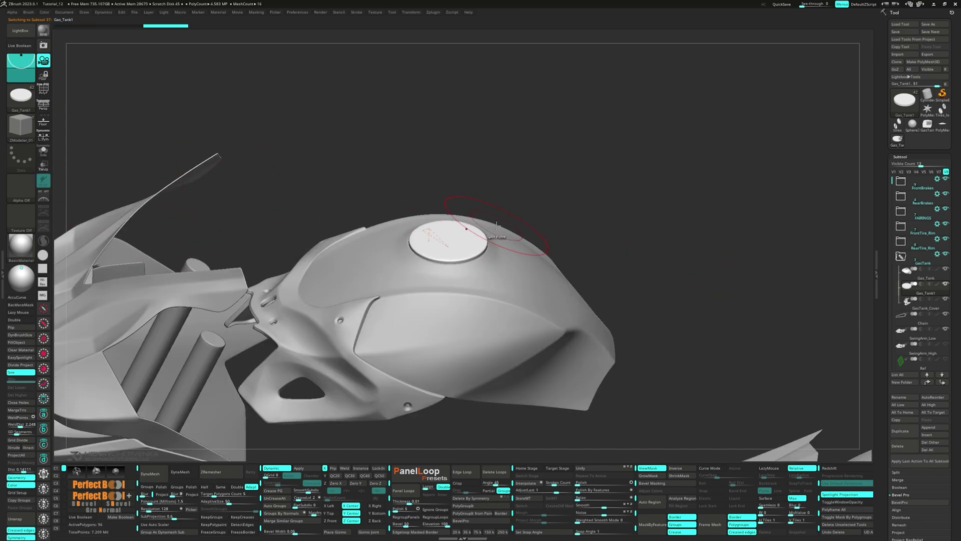
- Clone the disc into a standalone tool and frame it with PolyFrame shown and dynamic subdivision off
{"action": "left_click", "coordinate": [896, 62]}
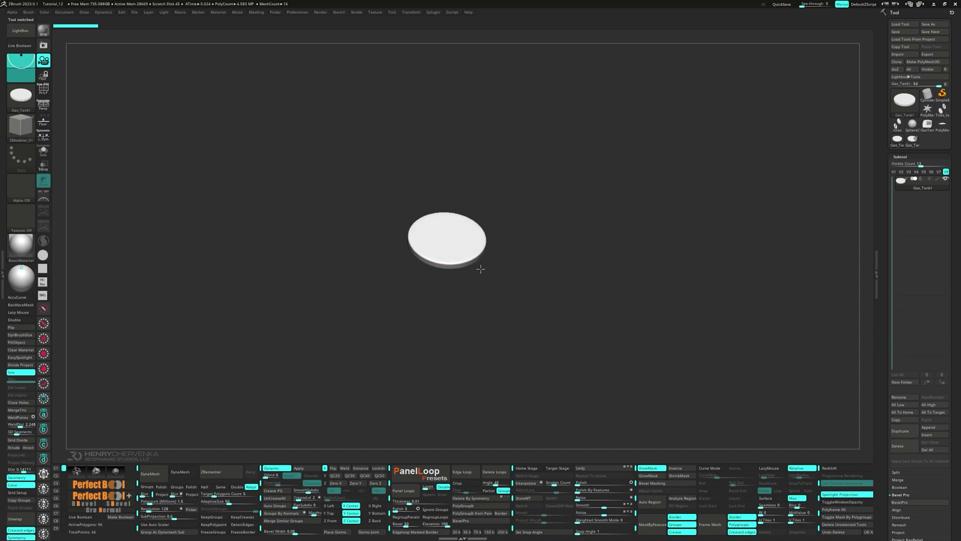
{"action": "key", "text": "shift+f"}
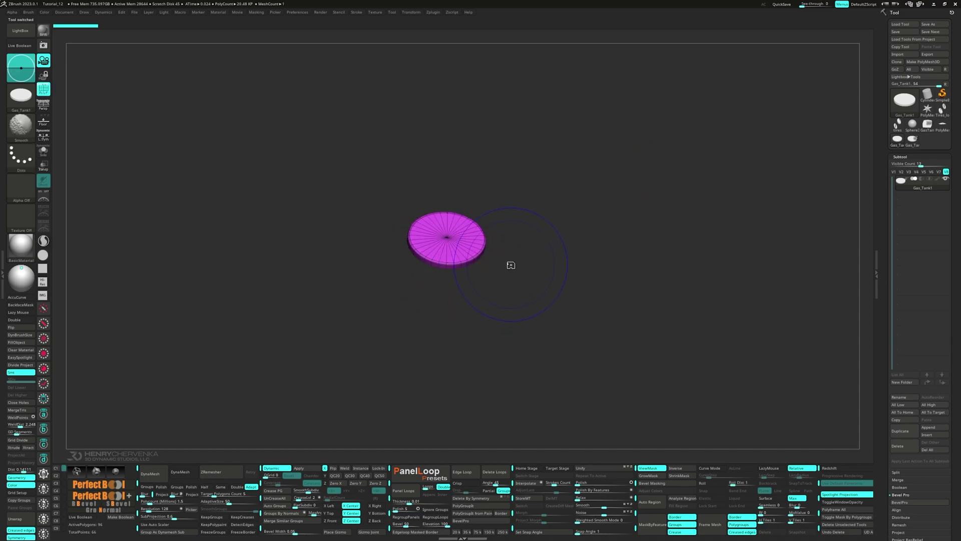
{"action": "key", "text": "f"}
{"action": "key", "text": "shift+d"}
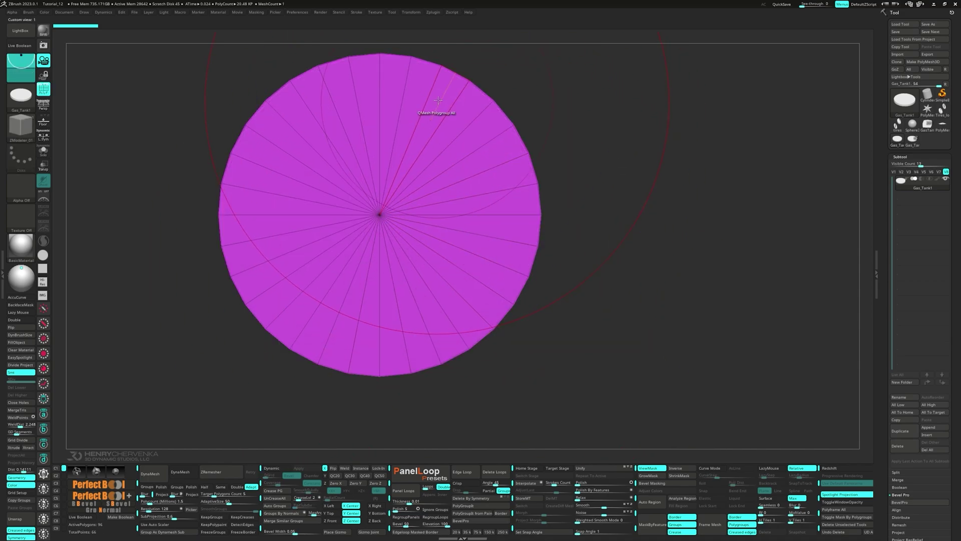
- Inset the disc's flat faces with the ZModeler polygon action Inset targeting Flat Island
{"action": "key", "text": "space"}
{"action": "left_click", "coordinate": [429, 111]}
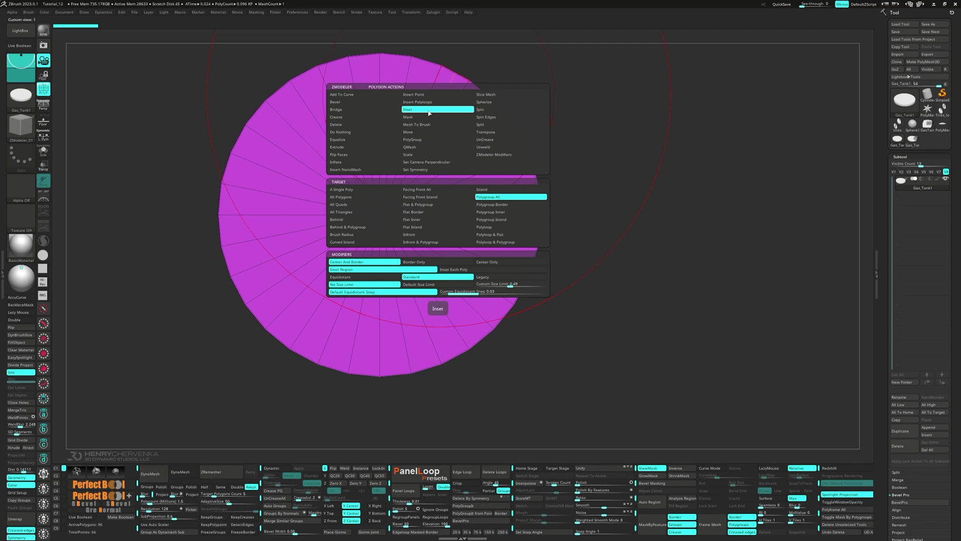
{"action": "left_click", "coordinate": [434, 229]}
{"action": "left_click_drag", "start_coordinate": [441, 92], "coordinate": [433, 154]}
- Push the inset center faces through the disc with QMesh targeting Polygroup Island, making an open ring
{"action": "key", "text": "space"}
{"action": "left_click", "coordinate": [409, 208]}
{"action": "left_click", "coordinate": [488, 280]}
{"action": "right_click_drag", "start_coordinate": [466, 167], "coordinate": [397, 157]}
{"action": "left_click_drag", "start_coordinate": [397, 157], "coordinate": [438, 160]}
{"action": "left_click", "coordinate": [442, 163]}
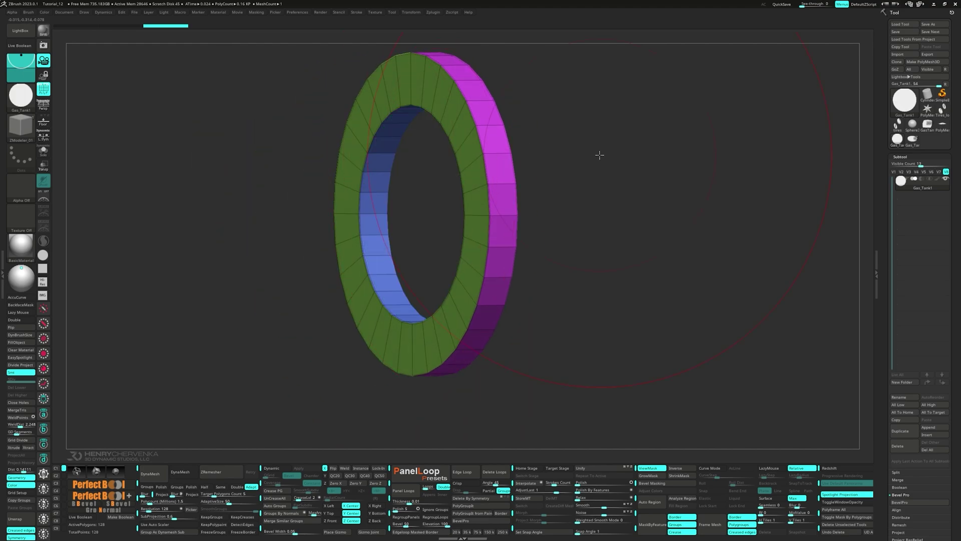
- Adjust the crease level to tighten the ring's smoothed edges under dynamic subdivision
{"action": "left_click_drag", "start_coordinate": [321, 432], "coordinate": [337, 431]}
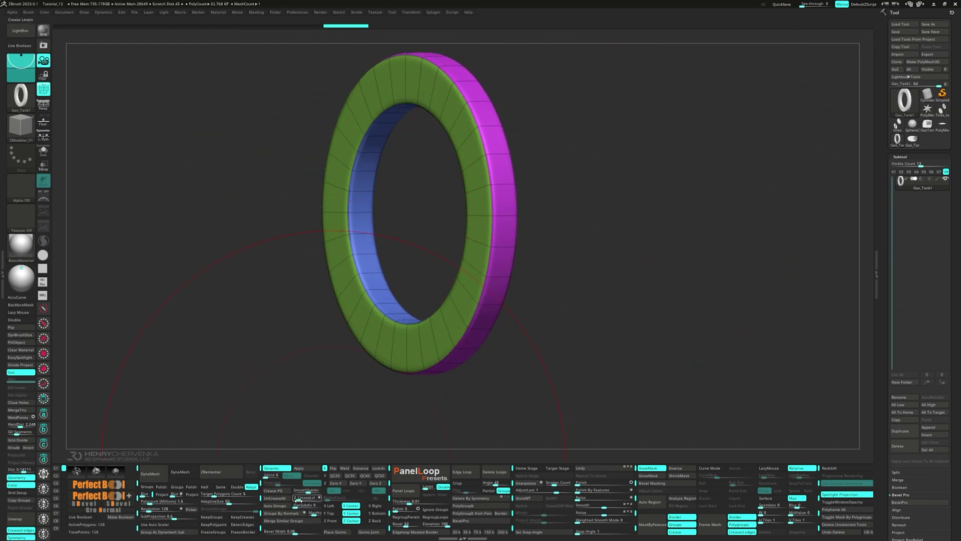
{"action": "left_click_drag", "start_coordinate": [301, 500], "coordinate": [303, 501]}
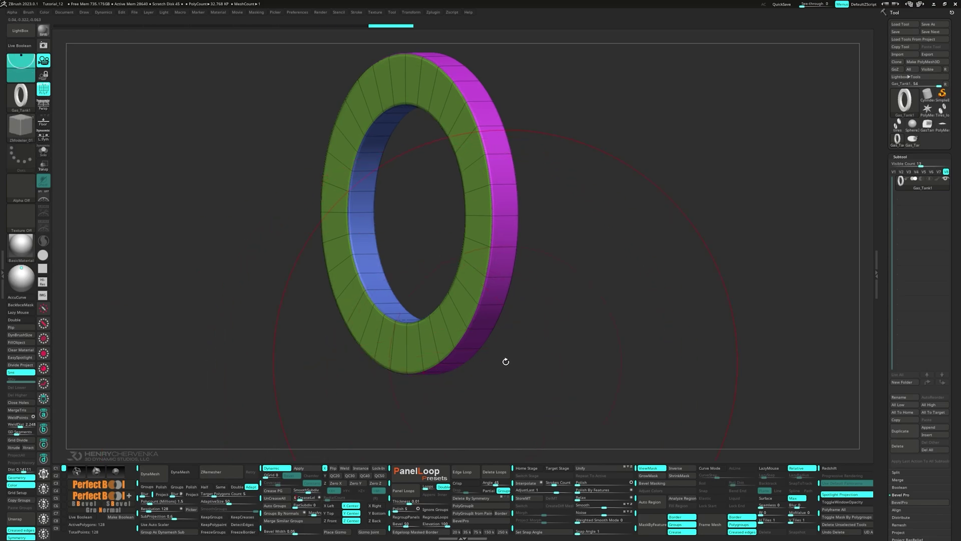
{"action": "mouse_move", "coordinate": [502, 343]}
{"action": "left_mouse_down"}
{"action": "mouse_move", "coordinate": [489, 347]}
{"action": "mouse_move", "coordinate": [517, 337]}
{"action": "left_mouse_up"}
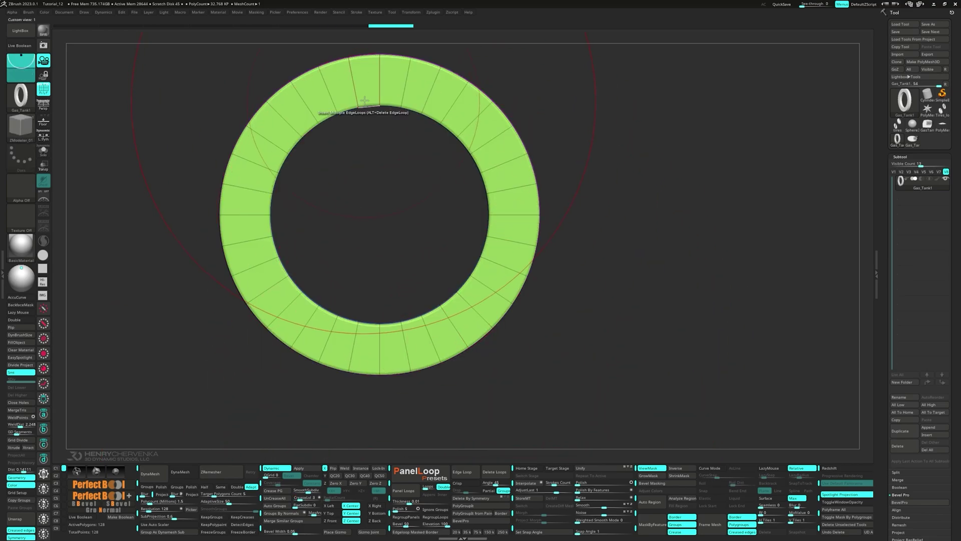
- Insert three concentric edge loops across the ring's flat faces with ZModeler's Multiple EdgeLoops target
{"action": "key", "text": "space"}
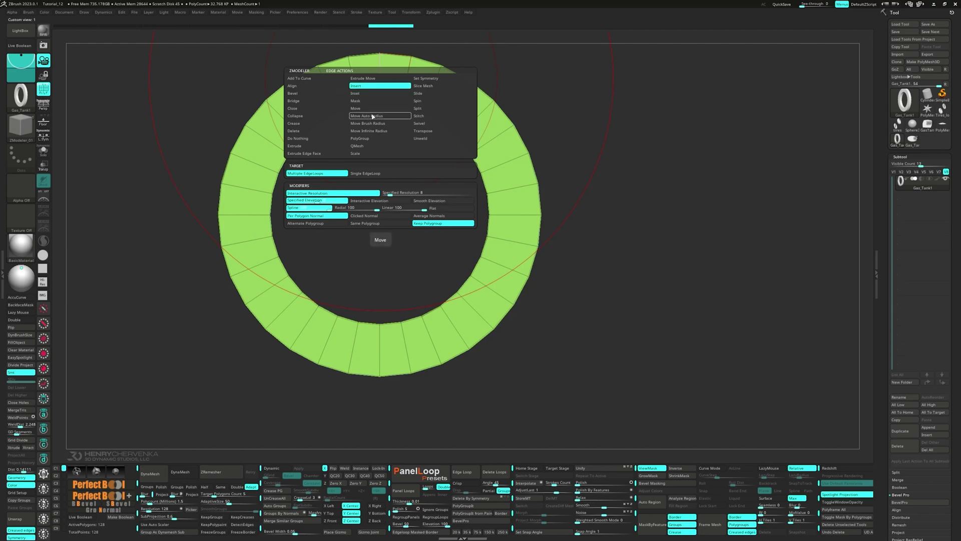
{"action": "left_click_drag", "start_coordinate": [382, 80], "coordinate": [452, 120]}
{"action": "left_click", "coordinate": [427, 103]}
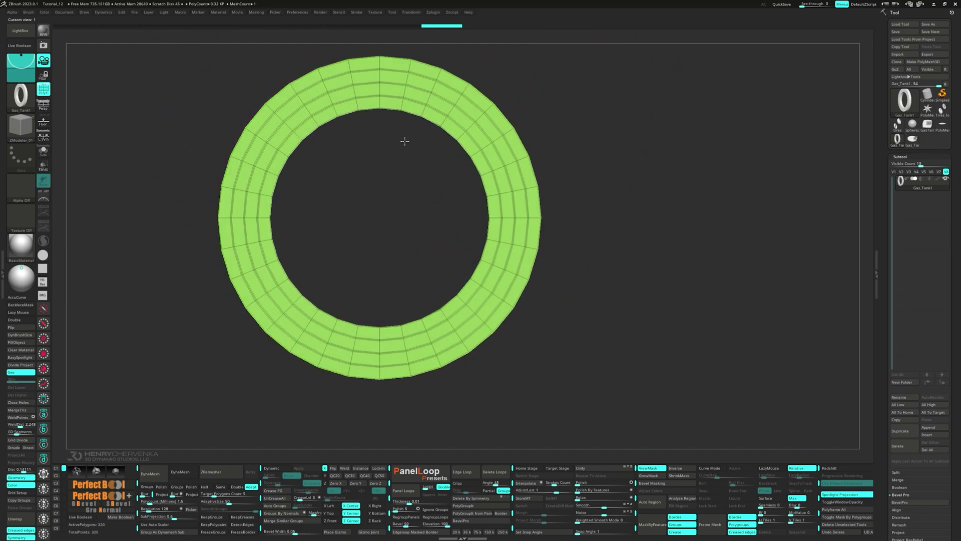
{"action": "key", "text": "space"}
{"action": "left_click", "coordinate": [391, 76]}
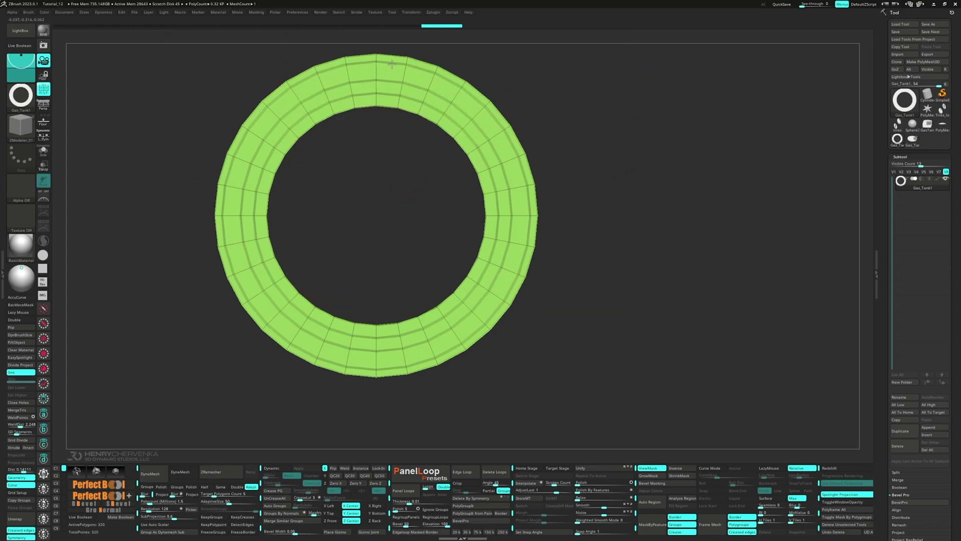
{"action": "left_click_drag", "start_coordinate": [392, 64], "coordinate": [392, 67]}
{"action": "right_click_drag", "start_coordinate": [392, 67], "coordinate": [322, 89], "text": "shift"}
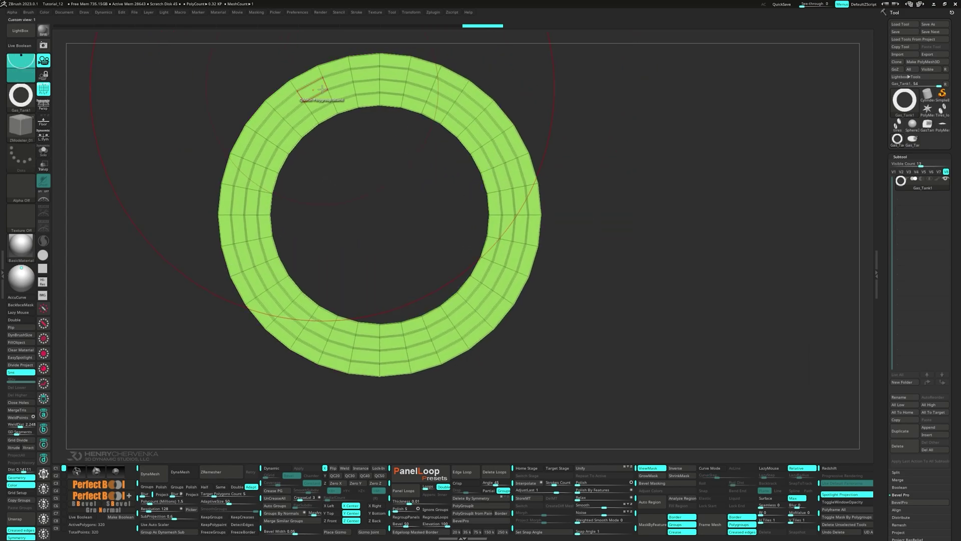
- Remove the creasing from the three inserted concentric edge loops on the ring's flat faces
{"action": "key", "text": "space"}
{"action": "left_click", "coordinate": [385, 90]}
{"action": "left_click", "coordinate": [351, 186]}
{"action": "left_click", "coordinate": [380, 76], "text": "alt"}
{"action": "left_click", "coordinate": [434, 116]}
{"action": "left_click", "coordinate": [414, 83], "text": "alt"}
{"action": "left_click", "coordinate": [408, 78]}
{"action": "left_click_drag", "start_coordinate": [406, 146], "coordinate": [346, 150]}
{"action": "left_click_drag", "start_coordinate": [391, 175], "coordinate": [465, 180]}
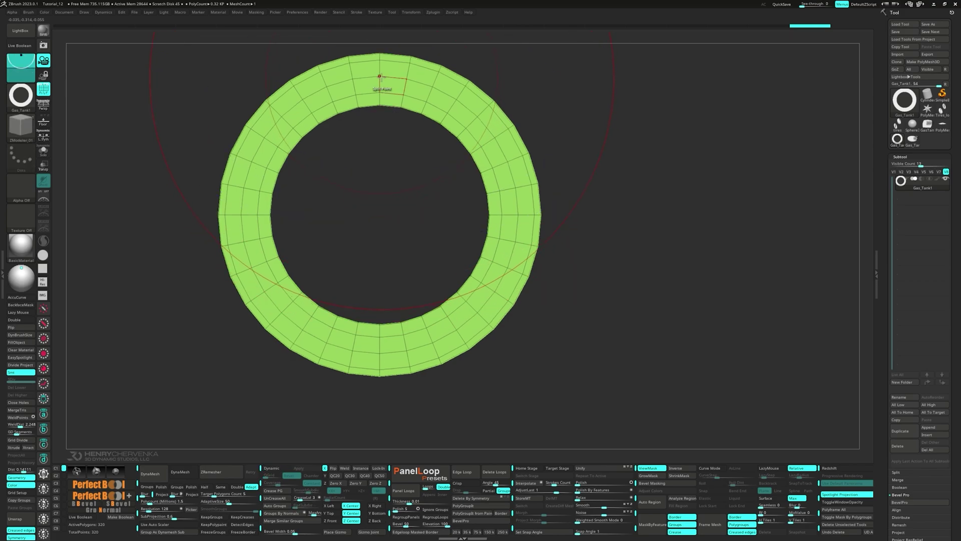
- Split five evenly spaced points on the middle edge loop into small octagons on the ring's flat face
{"action": "key", "text": "space"}
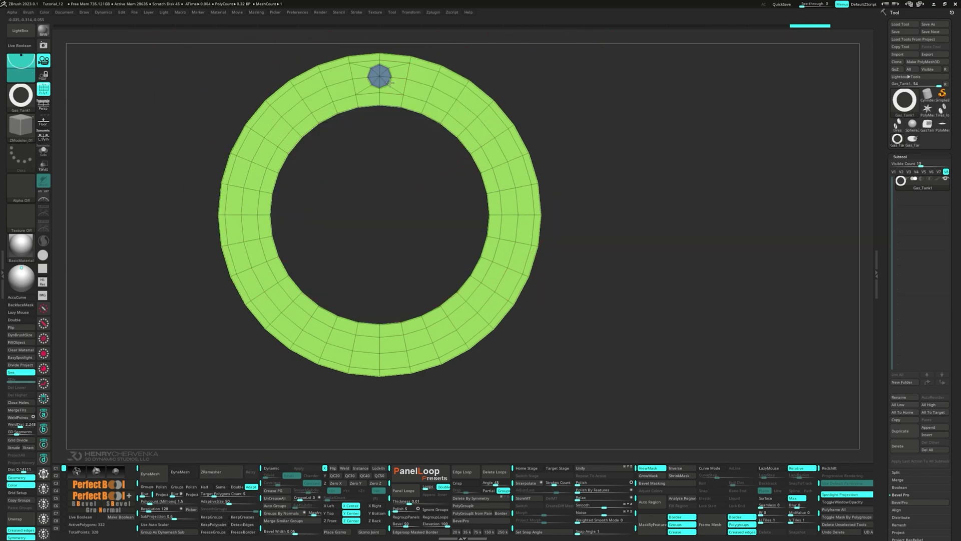
{"action": "left_click", "coordinate": [508, 162]}
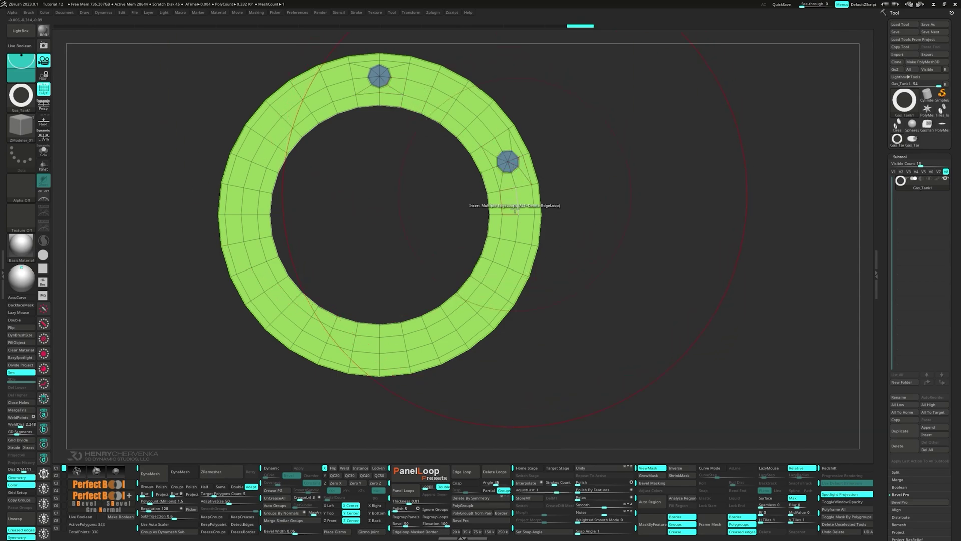
{"action": "left_click", "coordinate": [478, 313]}
{"action": "left_click", "coordinate": [282, 313]}
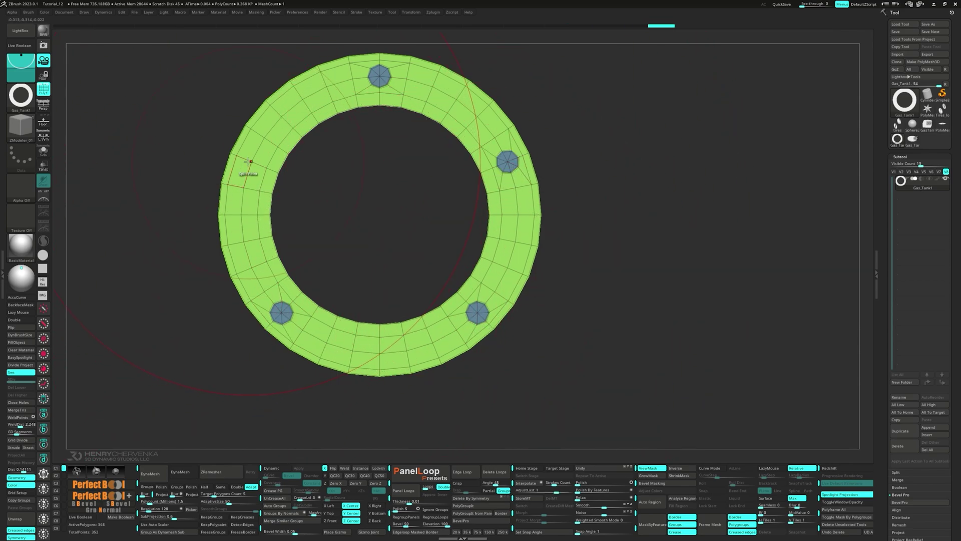
{"action": "key", "text": "ctrl+z"}
{"action": "key", "text": "ctrl+z"}
{"action": "key", "text": "ctrl+z"}
{"action": "key", "text": "ctrl+z"}
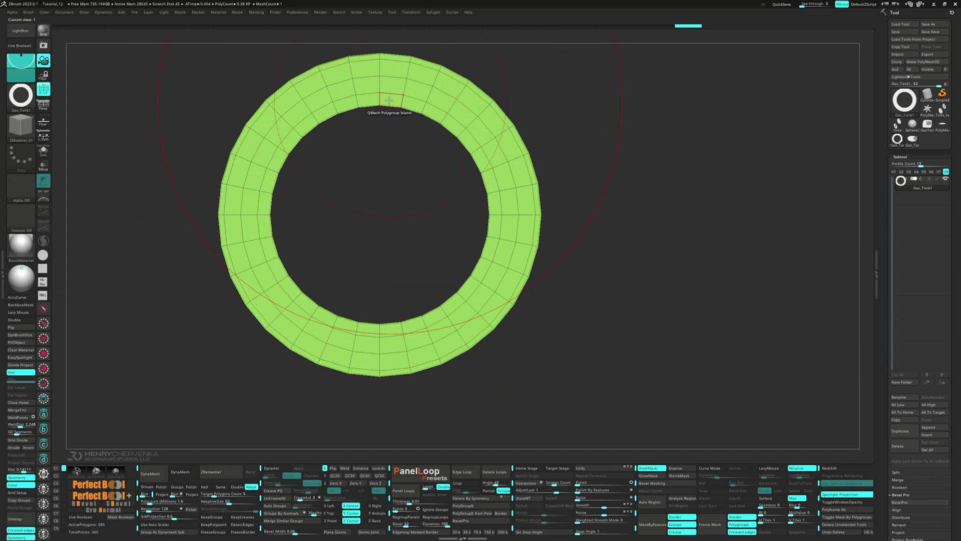
- Split the five matching points on the ring's opposite face into small octagons
{"action": "left_click", "coordinate": [507, 162]}
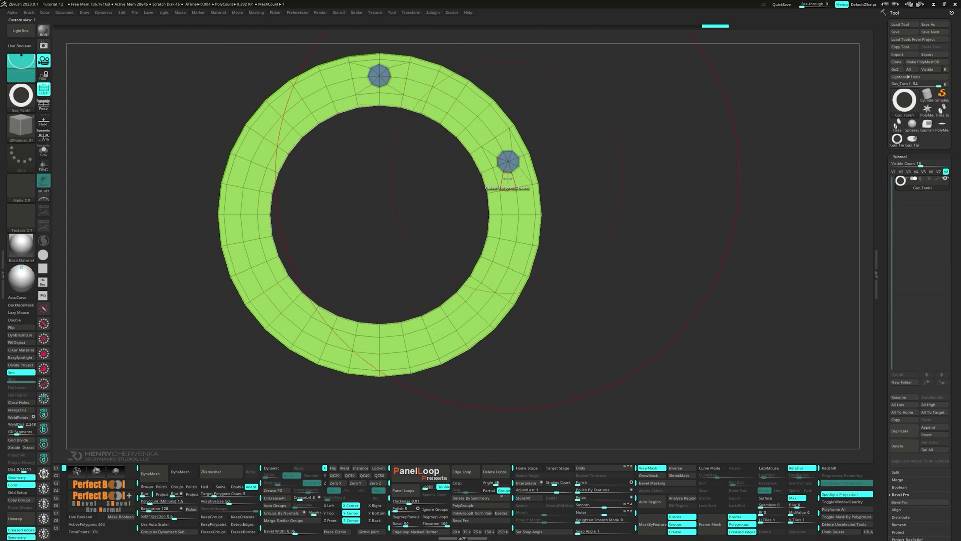
{"action": "left_click", "coordinate": [477, 313]}
{"action": "left_click", "coordinate": [282, 313]}
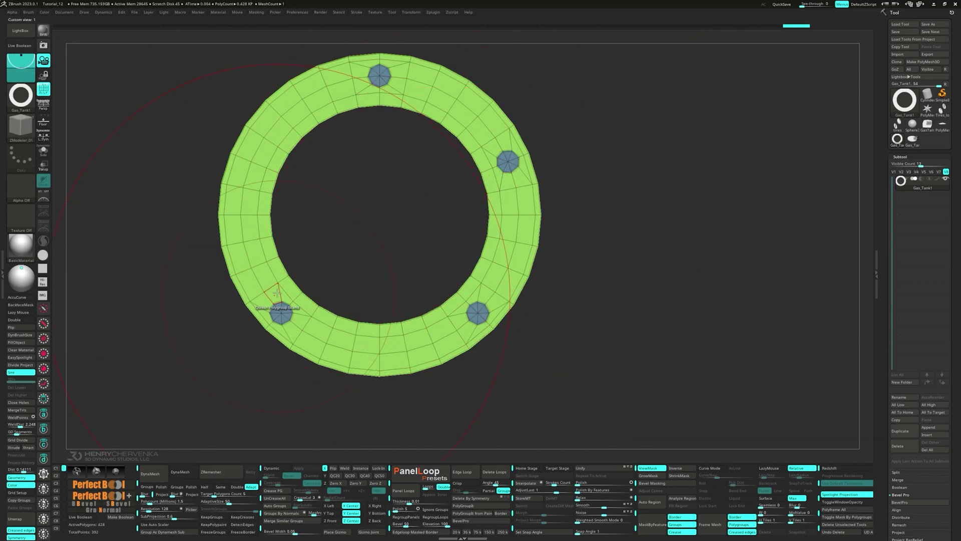
{"action": "left_click", "coordinate": [251, 161]}
- Inset all the octagons slightly with the polygon action Inset targeting Polygroup All
{"action": "right_click_drag", "start_coordinate": [515, 154], "coordinate": [511, 173], "text": "ctrl"}
{"action": "key", "text": "space"}
{"action": "left_click", "coordinate": [492, 189]}
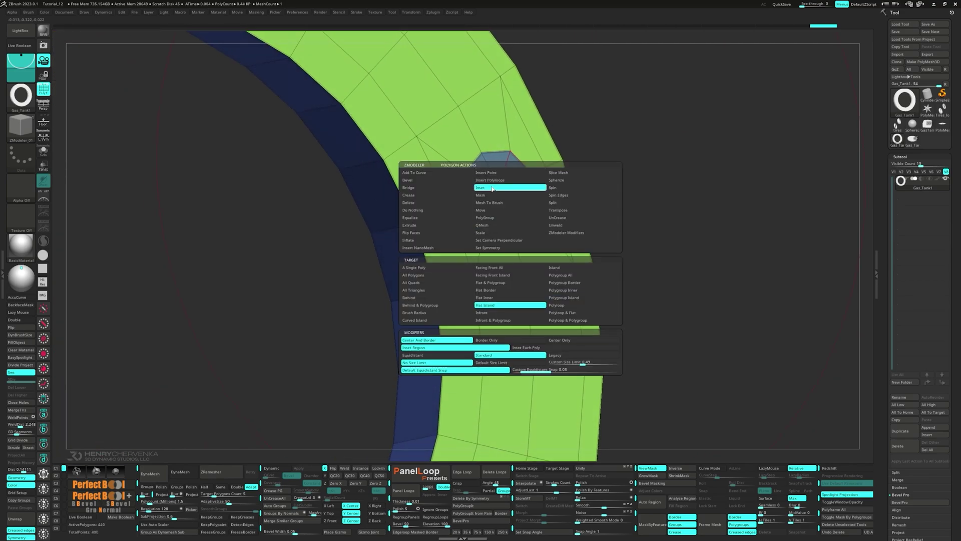
{"action": "left_click", "coordinate": [563, 276]}
{"action": "scroll", "coordinate": [514, 188], "scroll_direction": "up", "scroll_amount": 5}
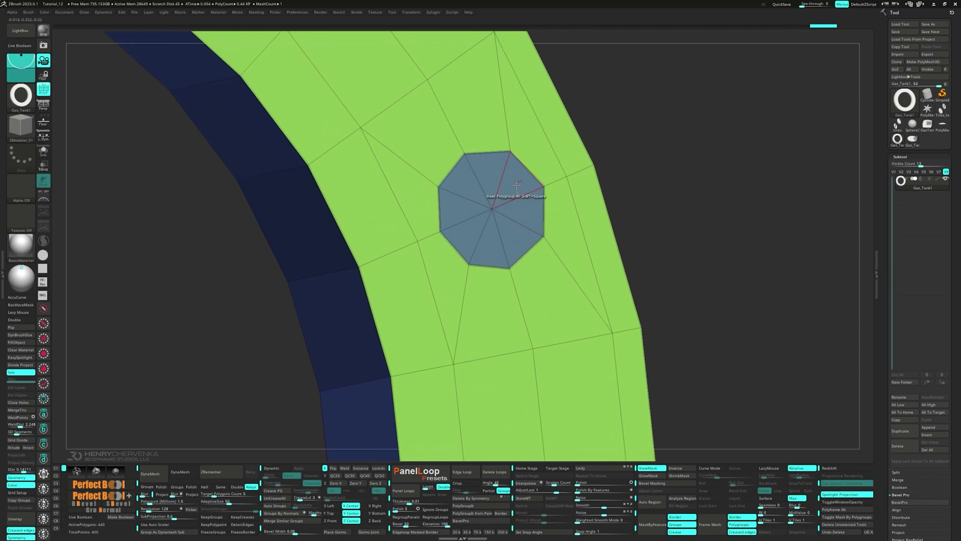
{"action": "left_click", "coordinate": [514, 188]}
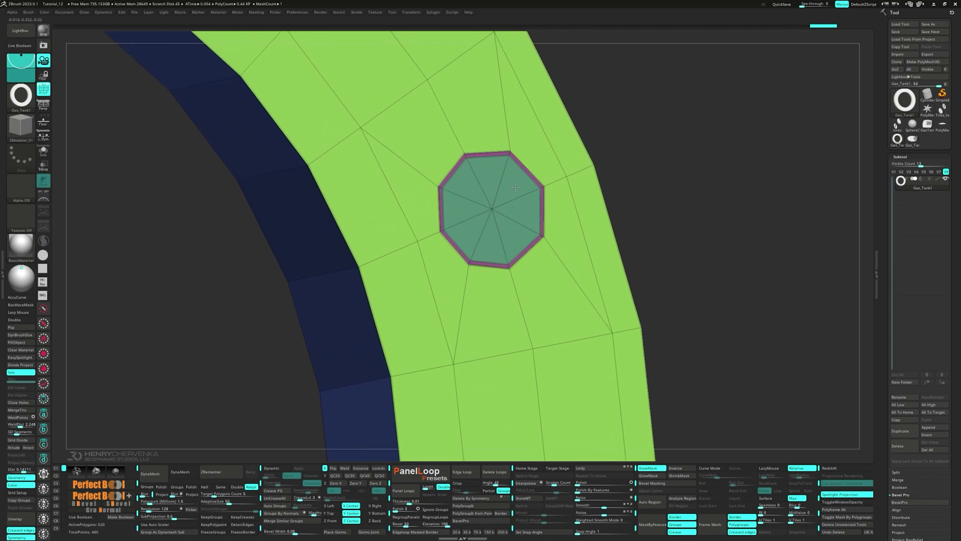
- Push the inset octagons into the ring with QMesh targeting Polygroup All to form the screw holes
{"action": "key", "text": "space"}
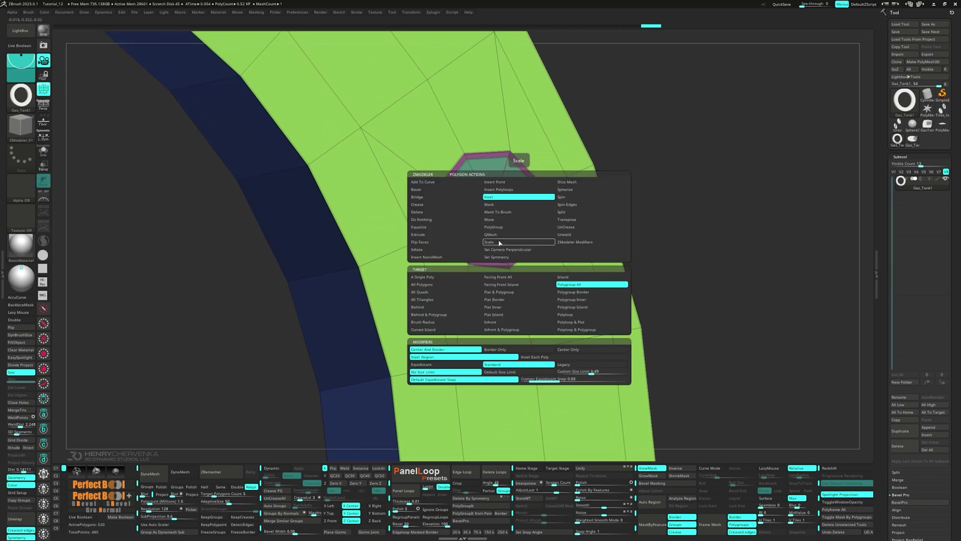
{"action": "left_click", "coordinate": [519, 234]}
{"action": "left_click", "coordinate": [579, 284]}
{"action": "scroll", "coordinate": [523, 176], "scroll_direction": "up", "scroll_amount": 5}
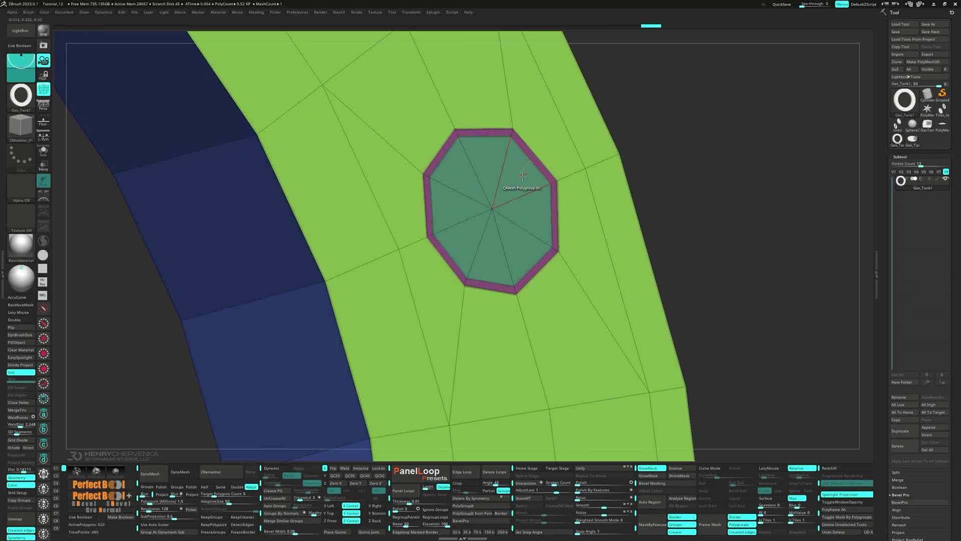
{"action": "left_click_drag", "start_coordinate": [523, 175], "coordinate": [504, 179], "text": "shift"}
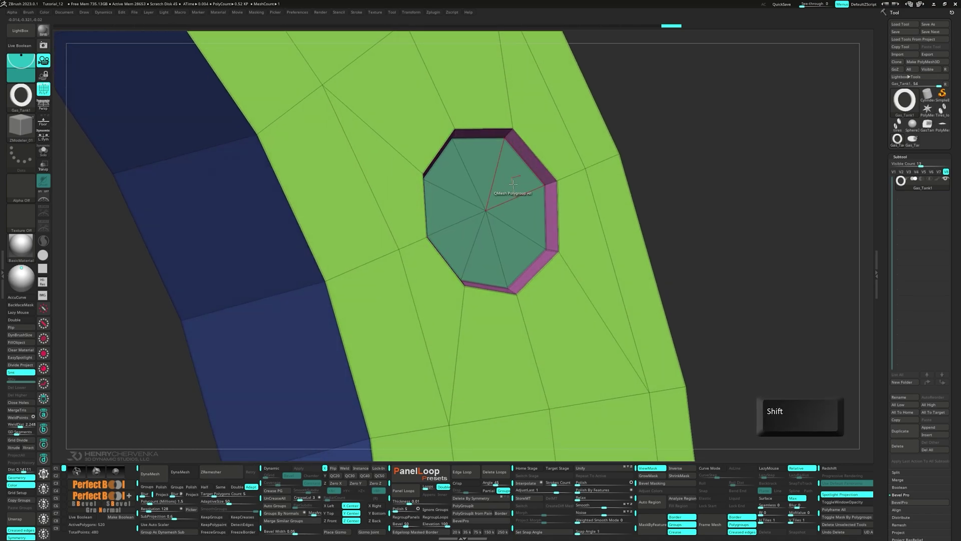
{"action": "scroll", "coordinate": [512, 186], "scroll_direction": "down", "scroll_amount": 5}
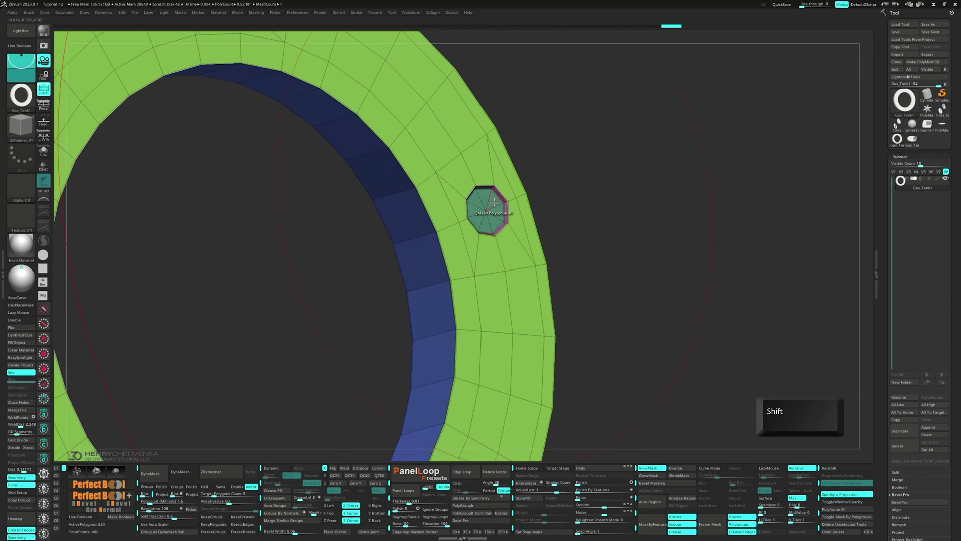
{"action": "left_click_drag", "start_coordinate": [495, 203], "coordinate": [484, 204], "text": "shift"}
{"action": "left_click_drag", "start_coordinate": [348, 217], "coordinate": [295, 218]}
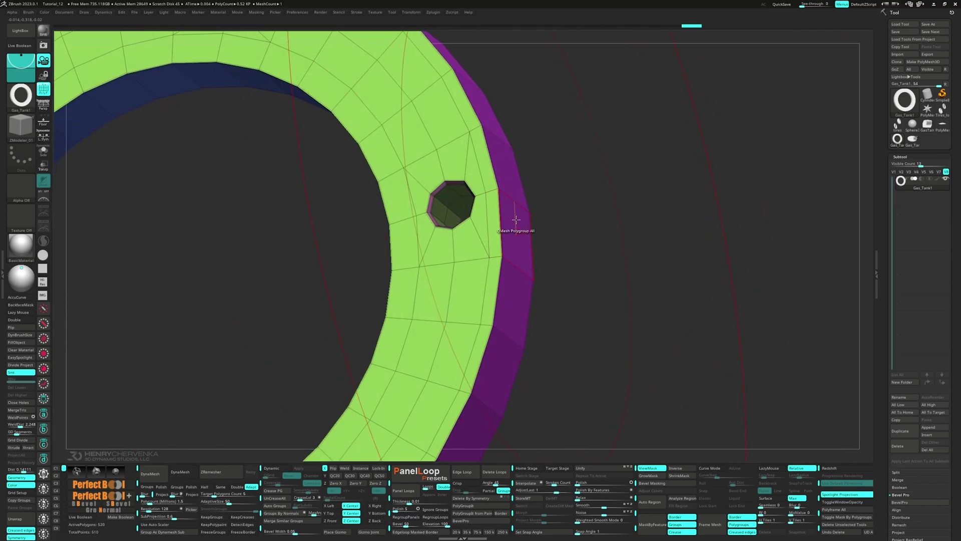
- Inset the ring's outer and inner side walls slightly with the polygon action Inset targeting Polyloop
{"action": "mouse_move", "coordinate": [516, 220]}
{"action": "right_mouse_down"}
{"action": "mouse_move", "coordinate": [528, 194]}
{"action": "mouse_move", "coordinate": [510, 214]}
{"action": "right_mouse_up"}
{"action": "key", "text": "space"}
{"action": "left_click", "coordinate": [504, 233]}
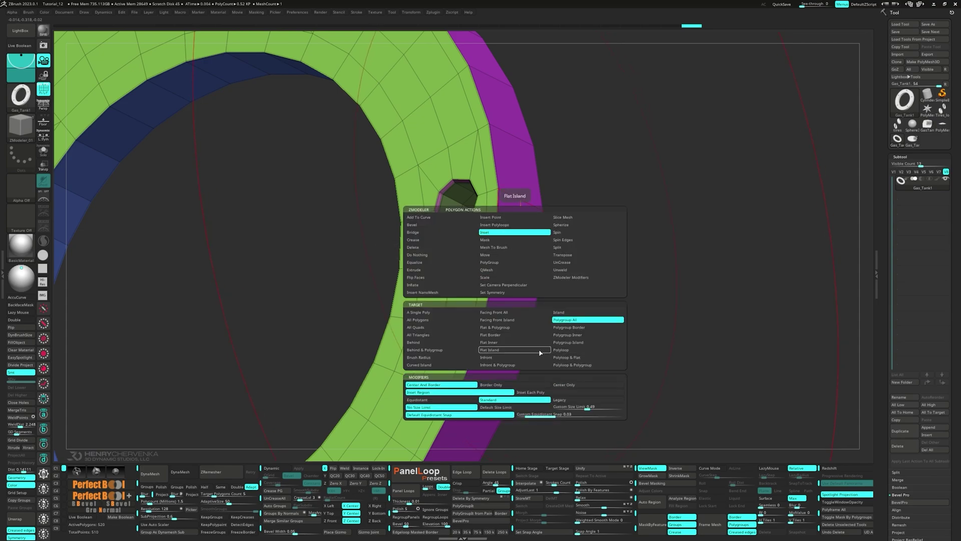
{"action": "left_click", "coordinate": [558, 350]}
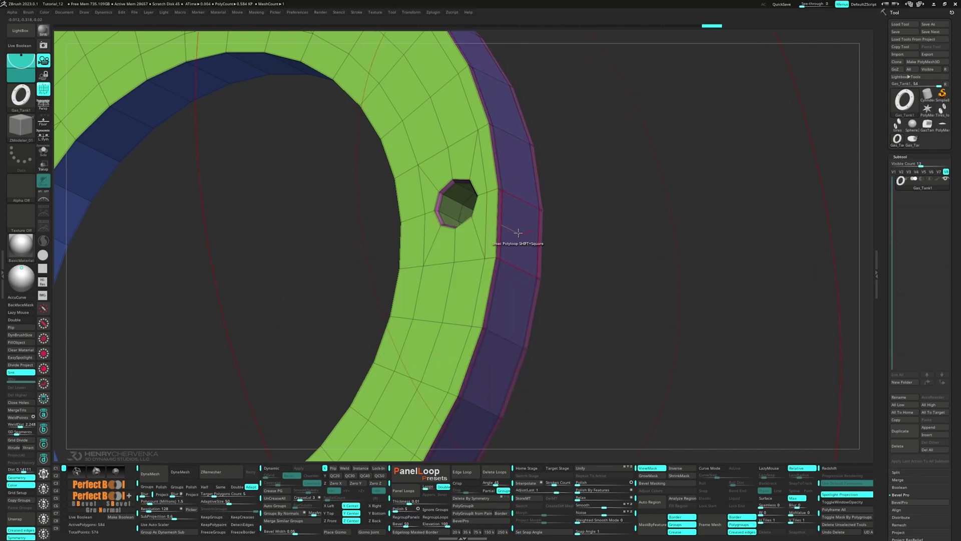
{"action": "right_click_drag", "start_coordinate": [518, 233], "coordinate": [576, 223]}
{"action": "left_click", "coordinate": [448, 240]}
- Offset the inset bands of the ring's side walls slightly with QMesh targeting Polygroup Island
{"action": "key", "text": "space"}
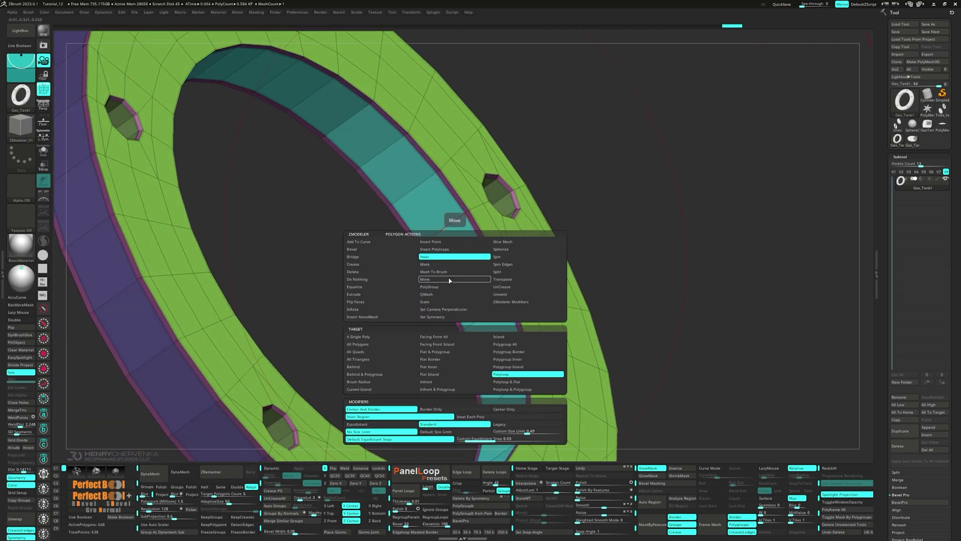
{"action": "left_click", "coordinate": [435, 295]}
{"action": "left_click", "coordinate": [518, 367]}
{"action": "right_click_drag", "start_coordinate": [521, 261], "coordinate": [458, 235]}
{"action": "left_click_drag", "start_coordinate": [455, 233], "coordinate": [435, 242]}
{"action": "left_click_drag", "start_coordinate": [548, 206], "coordinate": [544, 206]}
- Delete the leftover edge loops bordering the ring's side walls with the edge action Insert set to multiple edge loops
{"action": "right_click_drag", "start_coordinate": [544, 207], "coordinate": [621, 234]}
{"action": "key", "text": "space"}
{"action": "left_click", "coordinate": [522, 206], "text": "alt"}
{"action": "left_click", "coordinate": [583, 234], "text": "alt"}
{"action": "left_click", "coordinate": [516, 253], "text": "alt"}
{"action": "right_click_drag", "start_coordinate": [516, 253], "coordinate": [524, 197]}
{"action": "left_click", "coordinate": [463, 323], "text": "alt"}
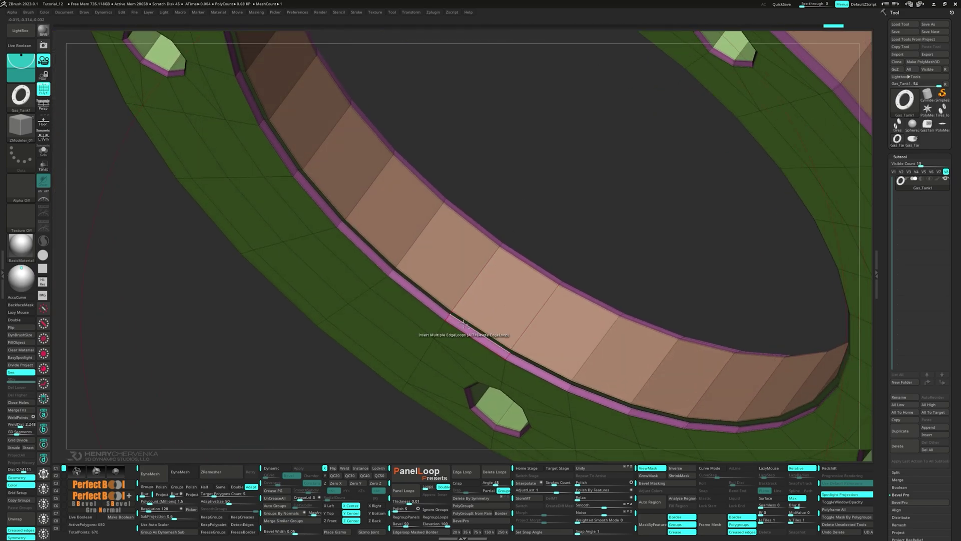
{"action": "left_click", "coordinate": [464, 324], "text": "alt"}
{"action": "right_click_drag", "start_coordinate": [464, 324], "coordinate": [446, 281], "text": "ctrl"}
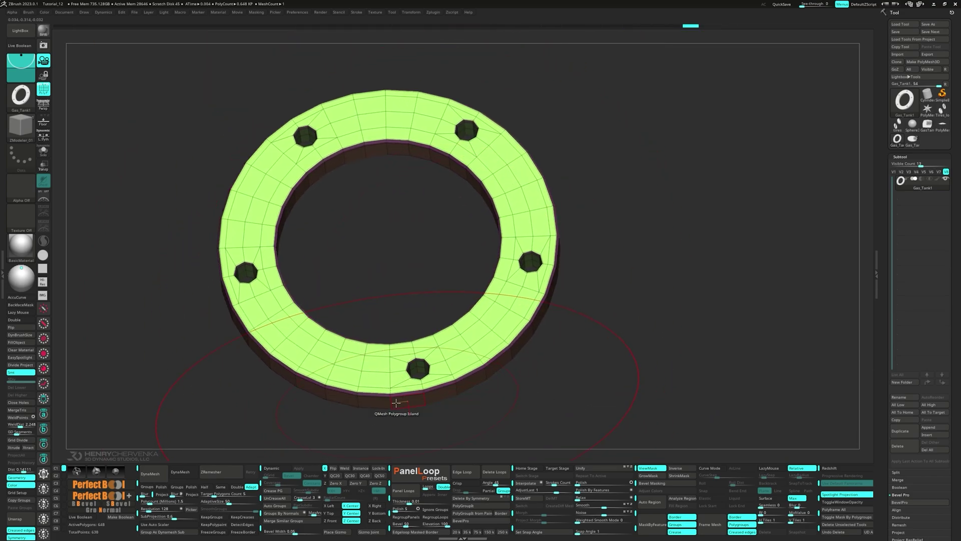
- Reset the ring's creases to follow its polygroup borders and preview it with dynamic subdivision from the front
{"action": "left_click", "coordinate": [275, 499]}
{"action": "left_click", "coordinate": [274, 492]}
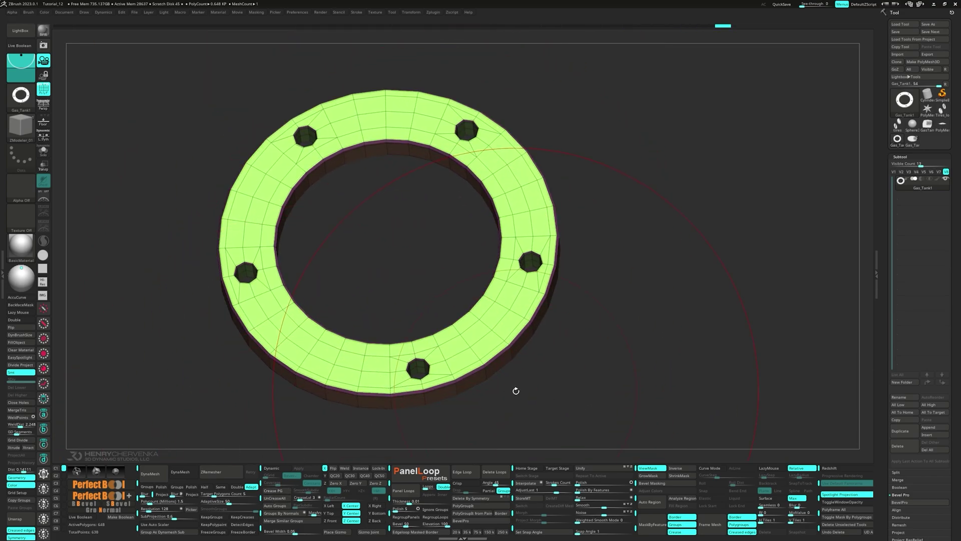
{"action": "key", "text": "d"}
{"action": "right_click_drag", "start_coordinate": [515, 390], "coordinate": [451, 328]}
{"action": "key", "text": "shift+f"}
{"action": "left_click_drag", "start_coordinate": [458, 333], "coordinate": [528, 338], "text": "shift"}
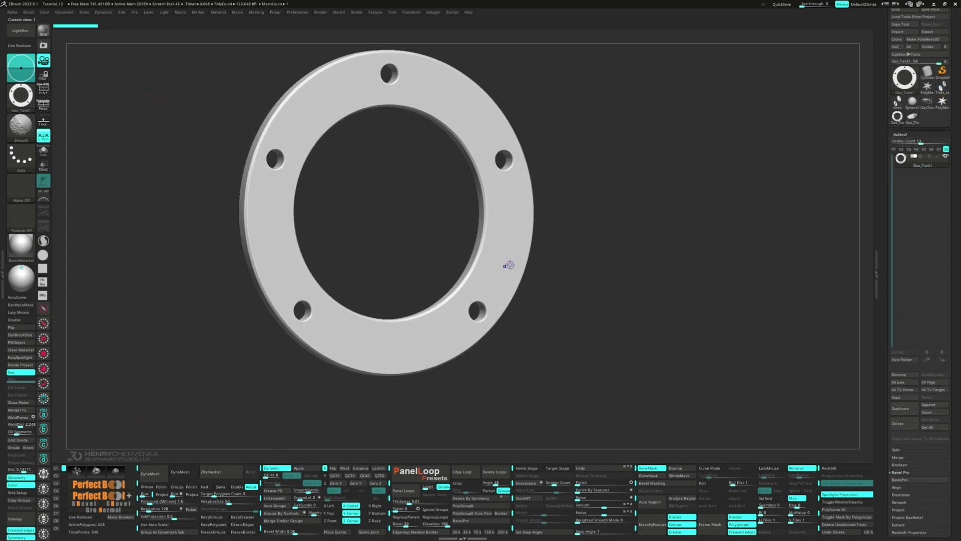
- Fill the ring's central opening with a capped disc fitted against its inner wall
{"action": "key", "text": "shift+f"}
{"action": "right_click_drag", "start_coordinate": [483, 215], "coordinate": [483, 237], "text": "ctrl"}
{"action": "left_click_drag", "start_coordinate": [481, 232], "coordinate": [339, 216]}
{"action": "right_click_drag", "start_coordinate": [385, 221], "coordinate": [332, 219]}
{"action": "right_click_drag", "start_coordinate": [490, 216], "coordinate": [499, 234], "text": "ctrl"}
{"action": "left_click_drag", "start_coordinate": [504, 232], "coordinate": [516, 241]}
{"action": "key", "text": "f"}
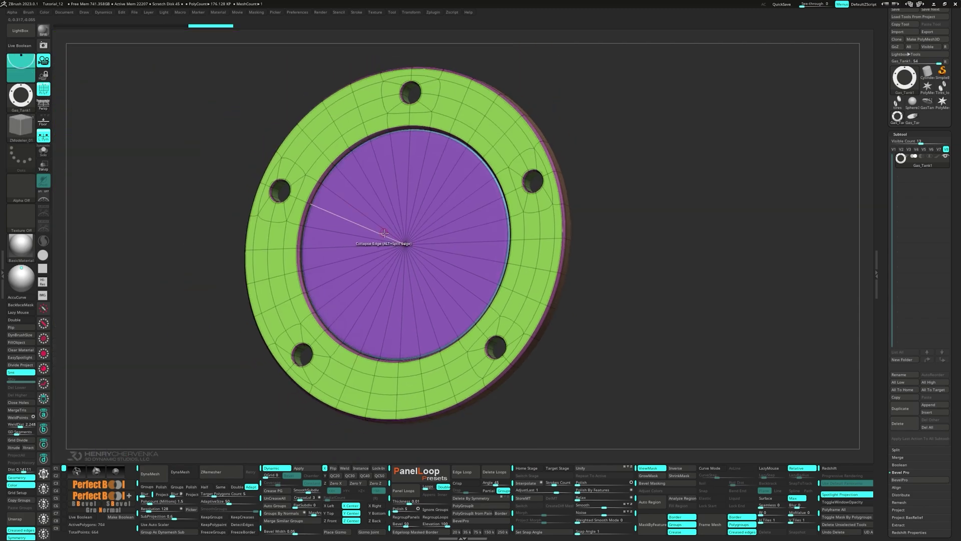
{"action": "right_click_drag", "start_coordinate": [388, 235], "coordinate": [401, 191]}
{"action": "left_click_drag", "start_coordinate": [393, 200], "coordinate": [391, 194]}
{"action": "right_click_drag", "start_coordinate": [369, 221], "coordinate": [367, 175]}
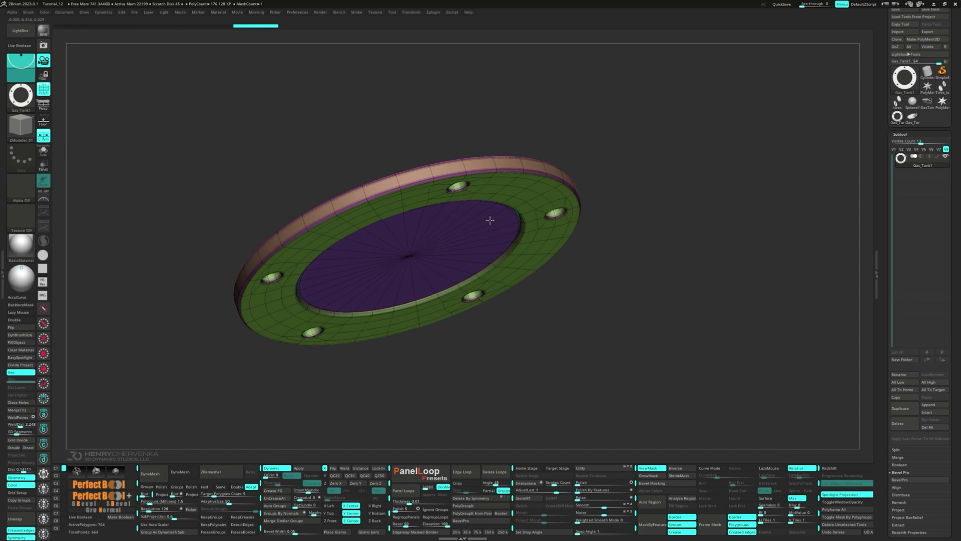
{"action": "left_click_drag", "start_coordinate": [493, 225], "coordinate": [423, 269]}
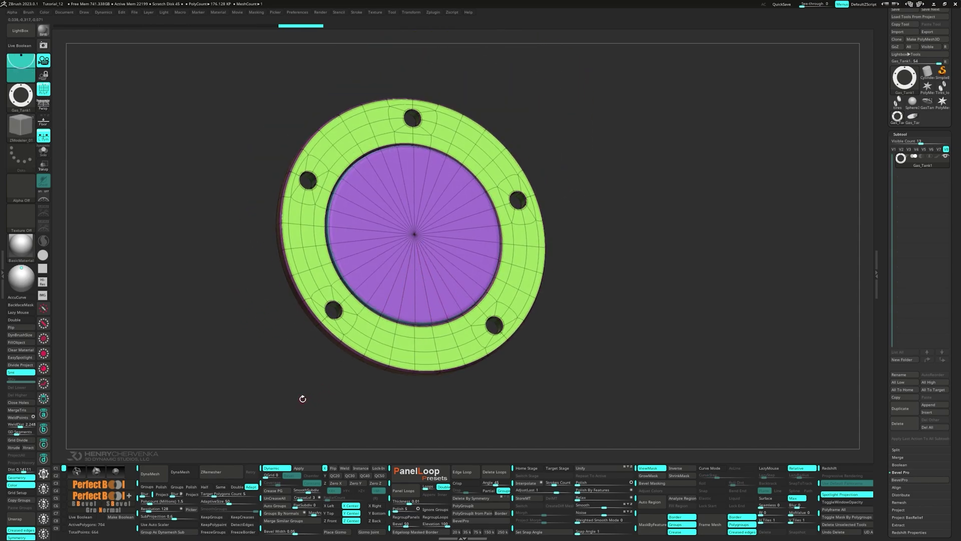
- Isolate the central disc and split it off into its own subtool
{"action": "left_click", "coordinate": [422, 242], "text": "ctrl+shift"}
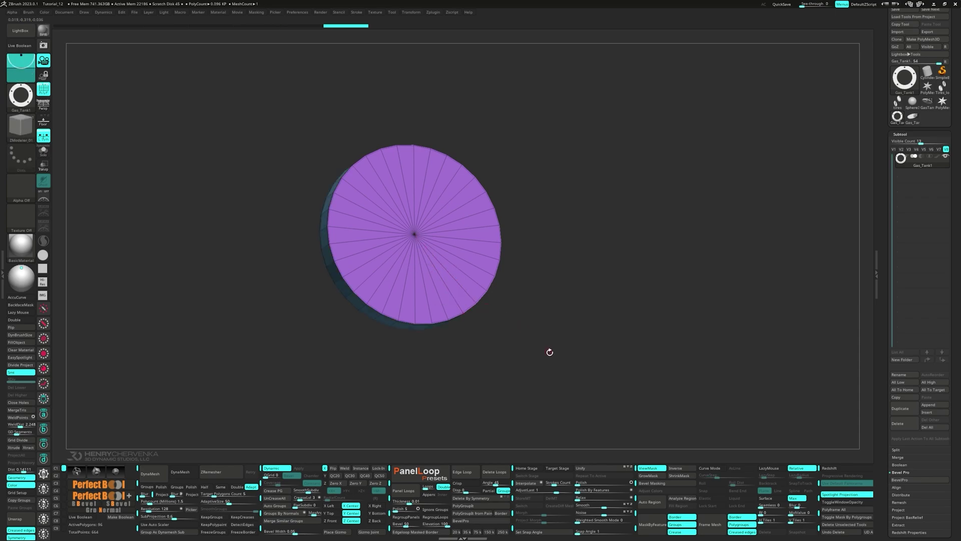
{"action": "left_click_drag", "start_coordinate": [547, 344], "coordinate": [576, 382], "text": "ctrl+shift"}
{"action": "key", "text": "ctrl+x"}
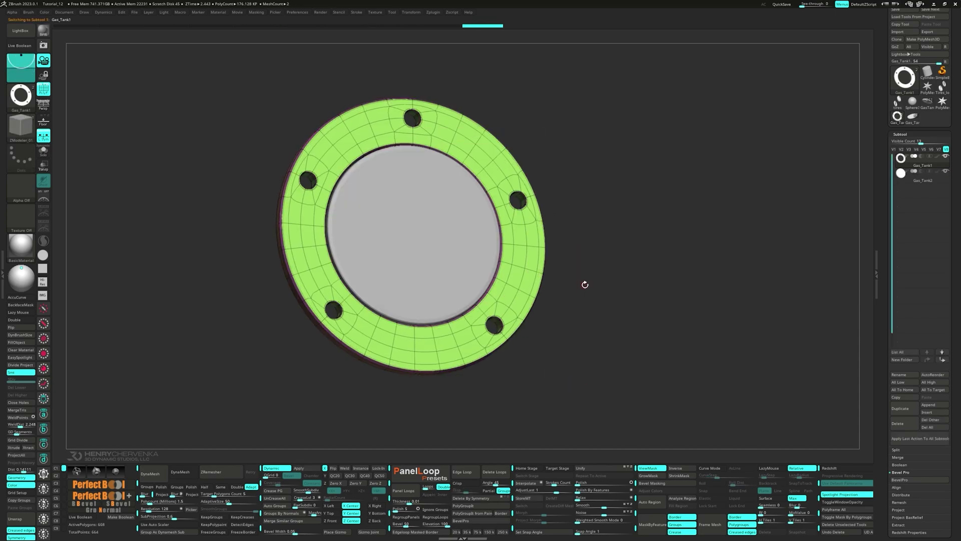
- Make the disc the active subtool and merge its polygroups with Auto Groups
{"action": "left_click", "coordinate": [441, 260], "text": "alt"}
{"action": "right_click_drag", "start_coordinate": [486, 283], "coordinate": [456, 276]}
{"action": "right_click_drag", "start_coordinate": [367, 202], "coordinate": [454, 263], "text": "ctrl"}
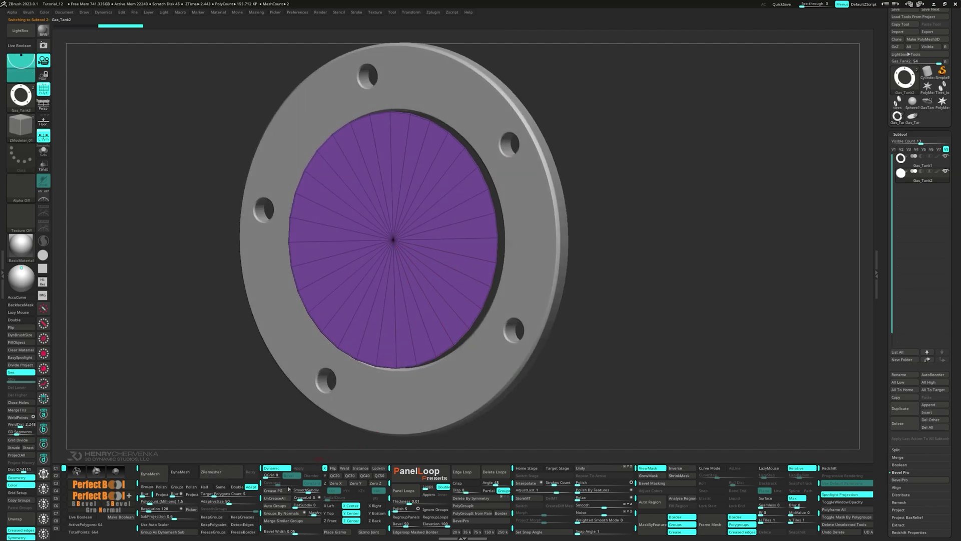
{"action": "left_click", "coordinate": [279, 506]}
{"action": "mouse_move", "coordinate": [621, 408]}
{"action": "right_mouse_down"}
{"action": "mouse_move", "coordinate": [524, 418]}
{"action": "mouse_move", "coordinate": [609, 410]}
{"action": "right_mouse_up"}
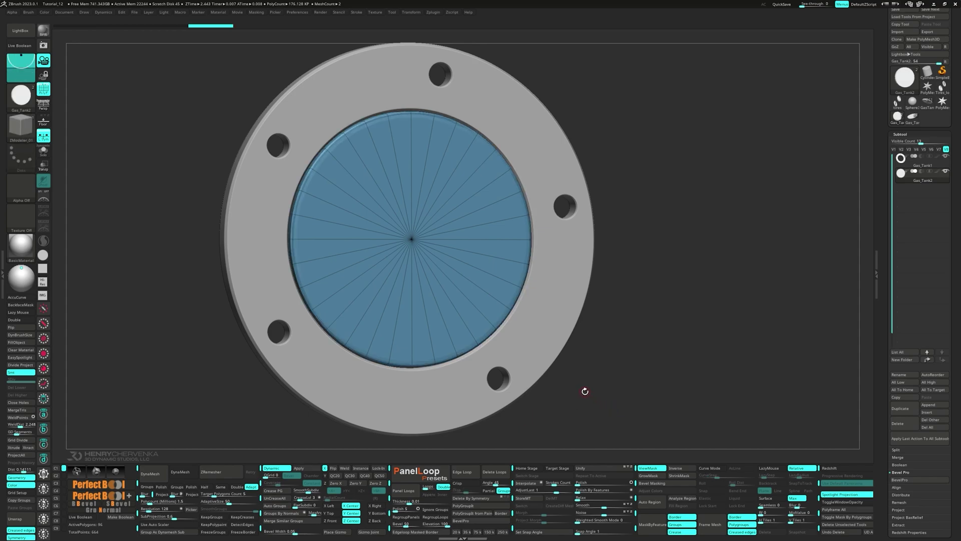
- With dynamic subdivision off, split the disc's front center point into a 32-sided quad grid near the rim and clear the mask
{"action": "key", "text": "shift+d"}
{"action": "left_click_drag", "start_coordinate": [571, 375], "coordinate": [567, 358], "text": "shift"}
{"action": "left_click_drag", "start_coordinate": [567, 358], "coordinate": [563, 329], "text": "alt"}
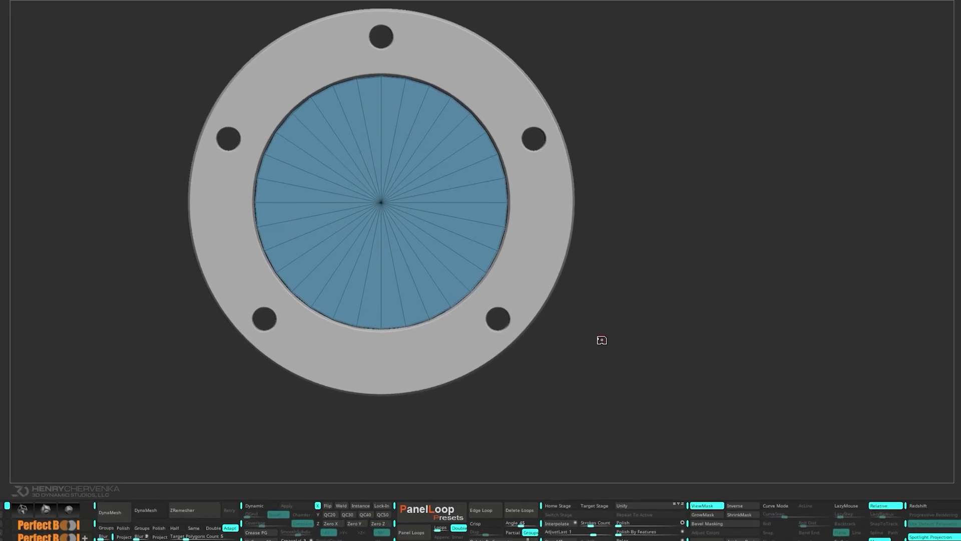
{"action": "key", "text": "space"}
{"action": "left_click", "coordinate": [532, 265]}
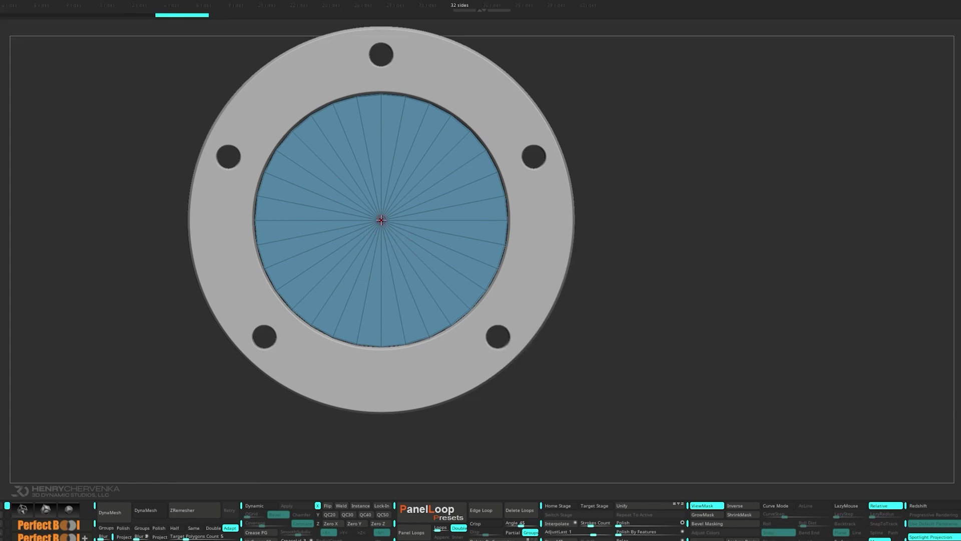
{"action": "left_click_drag", "start_coordinate": [381, 220], "coordinate": [382, 331]}
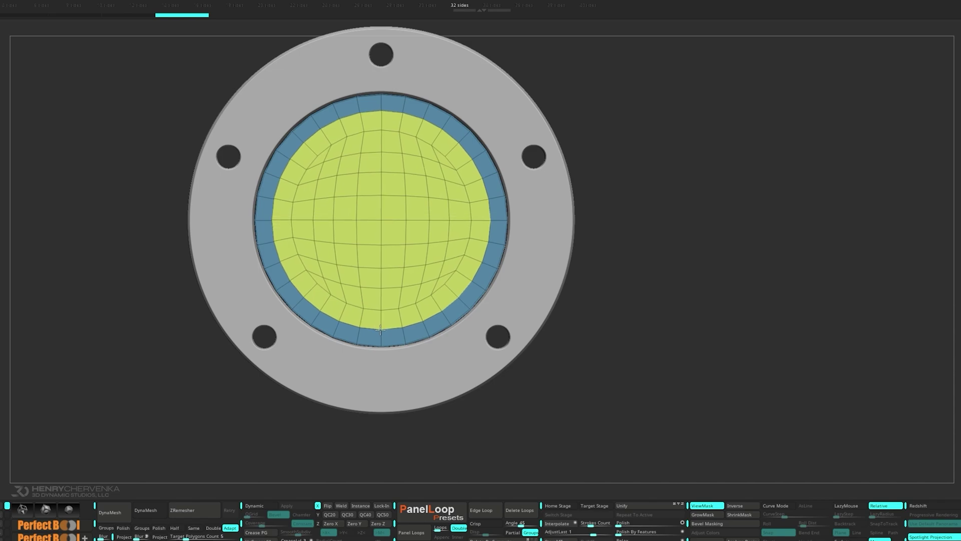
{"action": "left_click_drag", "start_coordinate": [623, 390], "coordinate": [635, 404], "text": "ctrl"}
{"action": "left_click_drag", "start_coordinate": [616, 404], "coordinate": [651, 424], "text": "ctrl"}
- Split the center point on the disc's opposite face into a matching 32-sided quad grid and clear the mask
{"action": "right_click_drag", "start_coordinate": [358, 205], "coordinate": [352, 222]}
{"action": "left_click_drag", "start_coordinate": [352, 222], "coordinate": [345, 225]}
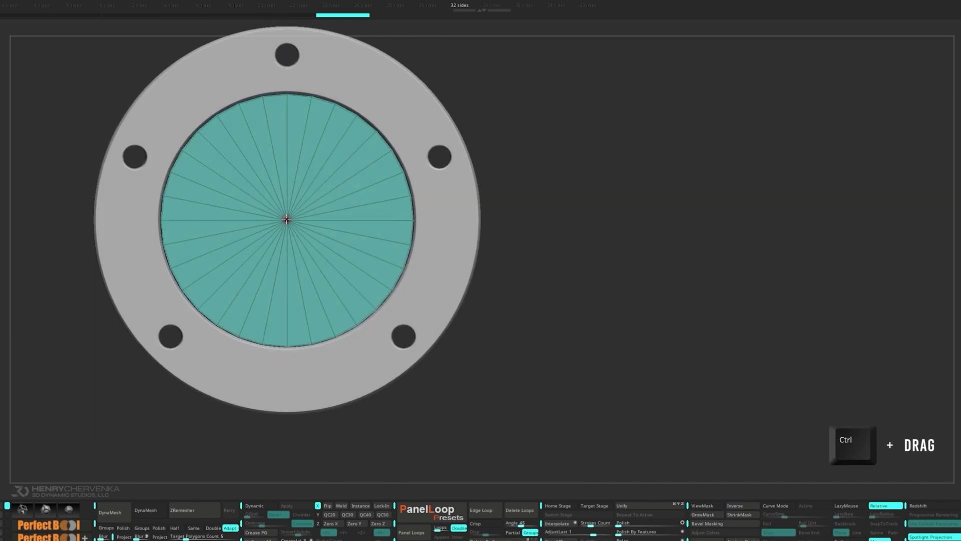
{"action": "left_click_drag", "start_coordinate": [286, 219], "coordinate": [286, 327]}
{"action": "left_click_drag", "start_coordinate": [612, 365], "coordinate": [632, 385], "text": "ctrl"}
{"action": "left_click_drag", "start_coordinate": [601, 375], "coordinate": [647, 404], "text": "ctrl"}
- Set the edge action to Insert and remove the extra edge loop around the disc's rim
{"action": "key", "text": "space"}
{"action": "left_click", "coordinate": [460, 117]}
{"action": "mouse_move", "coordinate": [375, 154]}
{"action": "right_mouse_down"}
{"action": "mouse_move", "coordinate": [409, 165]}
{"action": "mouse_move", "coordinate": [373, 148]}
{"action": "right_mouse_up"}
{"action": "key", "text": "space"}
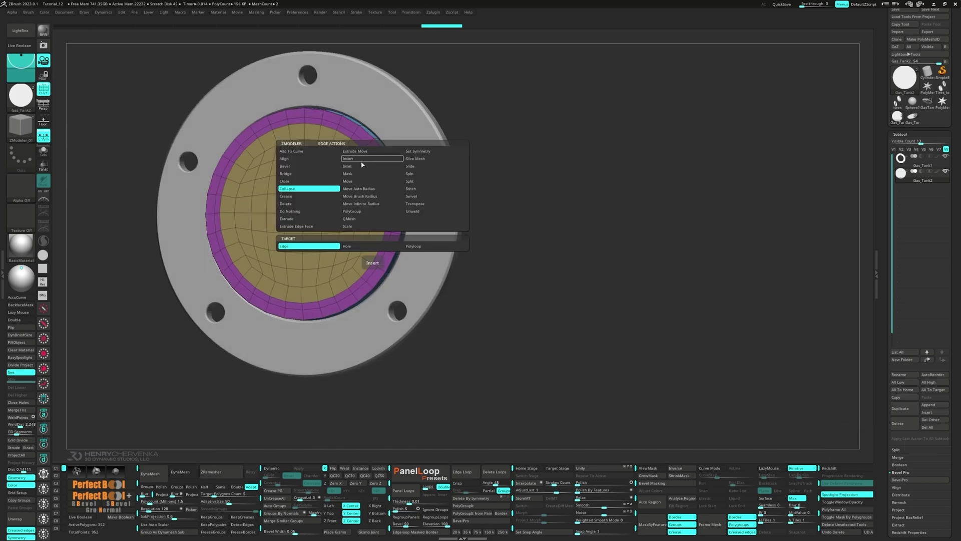
{"action": "left_click", "coordinate": [365, 159]}
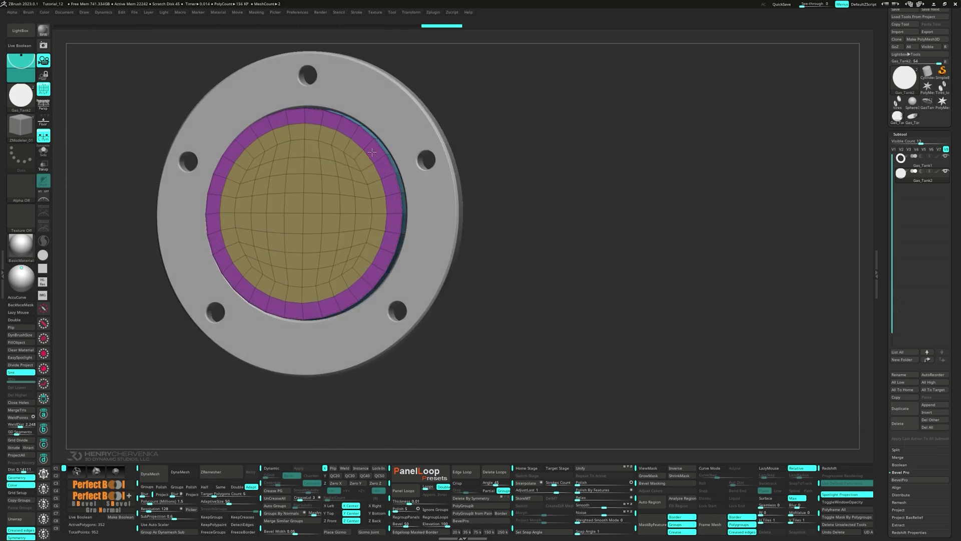
{"action": "key", "text": "ctrl+z"}
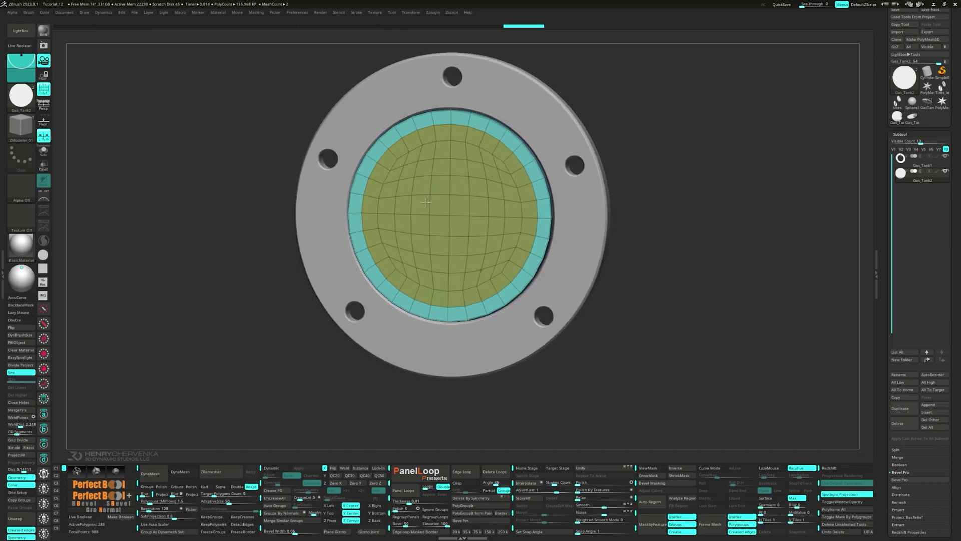
- Assign the whole disc to a single polygroup and preview it briefly with dynamic subdivision
{"action": "key", "text": "ctrl+w"}
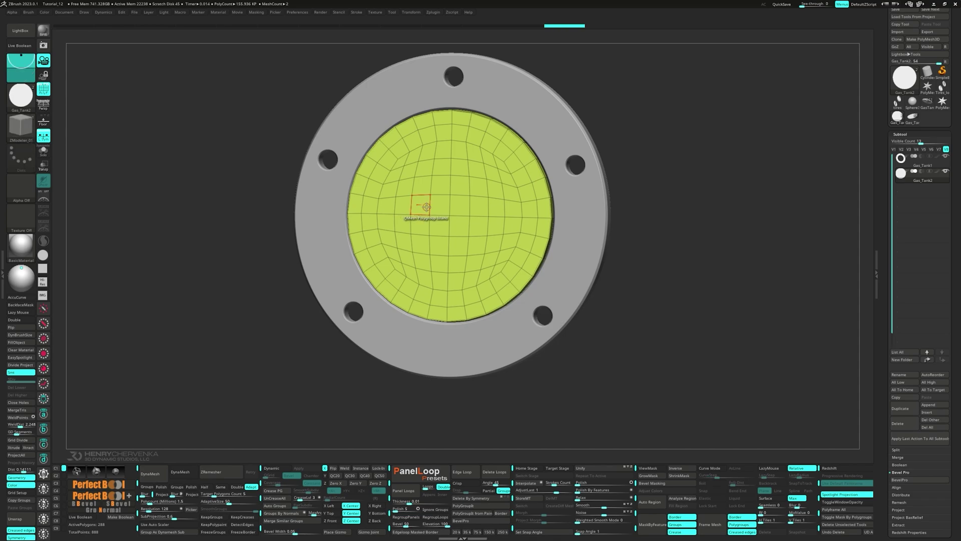
{"action": "key", "text": "d"}
{"action": "key", "text": "shift+d"}
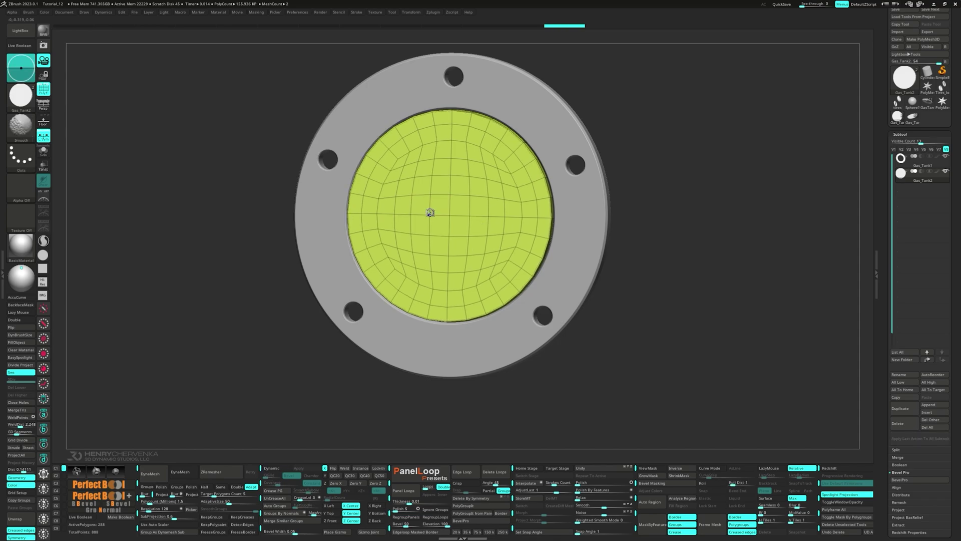
{"action": "right_click_drag", "start_coordinate": [429, 213], "coordinate": [431, 220], "text": "shift"}
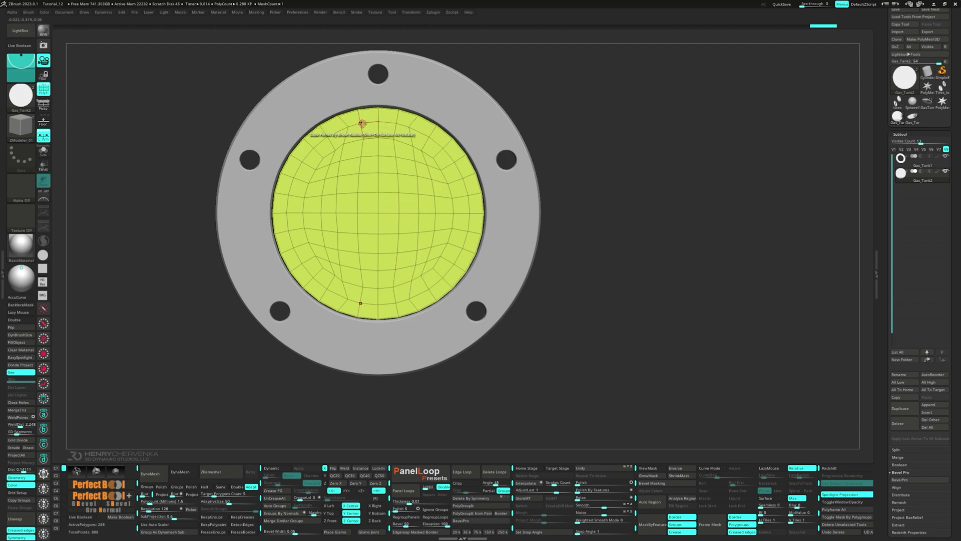
{"action": "key", "text": "space"}
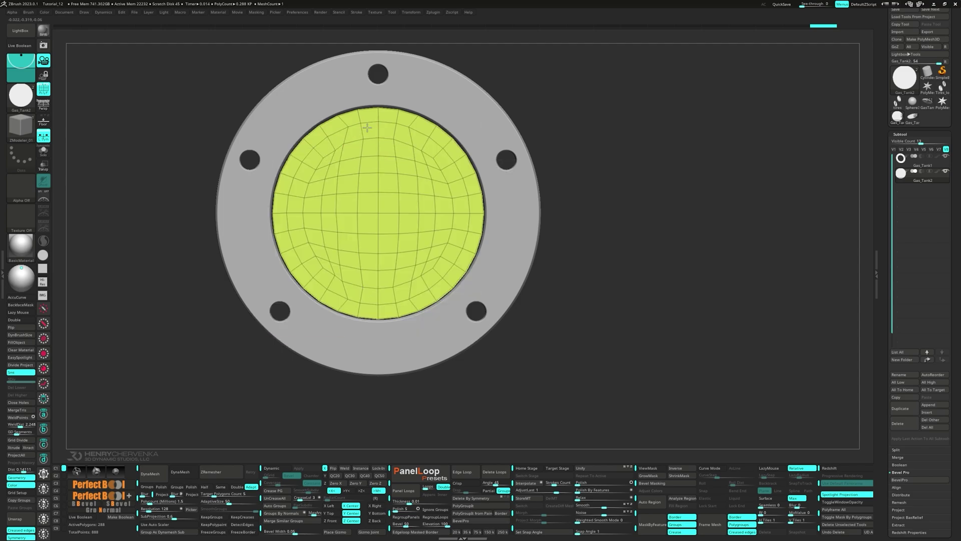
{"action": "left_click", "coordinate": [367, 128]}
{"action": "key", "text": "ctrl+z"}
- Inset the disc's front face slightly inside its rim with the polygon action Inset targeting Flat Island
{"action": "key", "text": "space"}
{"action": "left_click", "coordinate": [373, 315]}
{"action": "left_click", "coordinate": [368, 131]}
{"action": "left_click", "coordinate": [369, 132]}
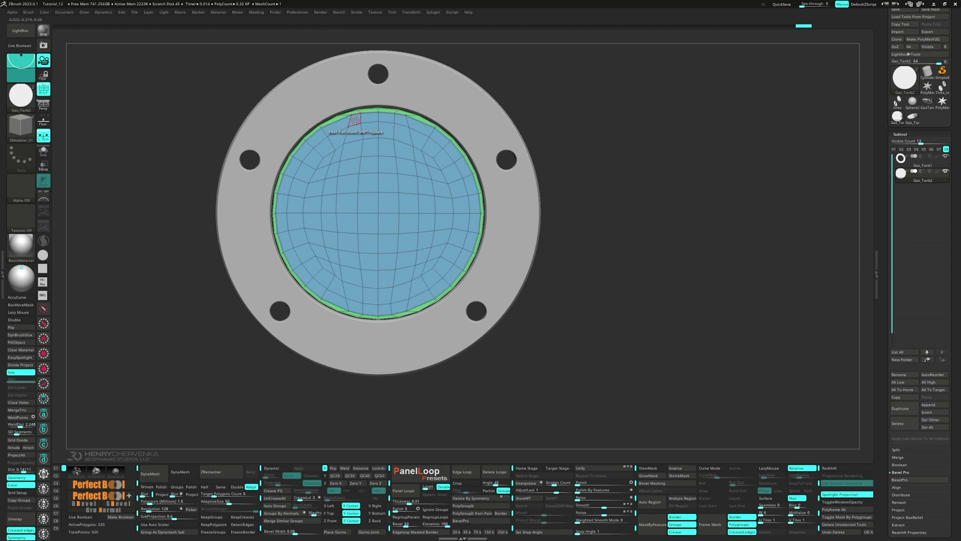
- Mark a four-column vertical strip across the middle of the disc face and push it inward with QMesh targeting A Single Poly
{"action": "key", "text": "space"}
{"action": "left_click", "coordinate": [332, 174]}
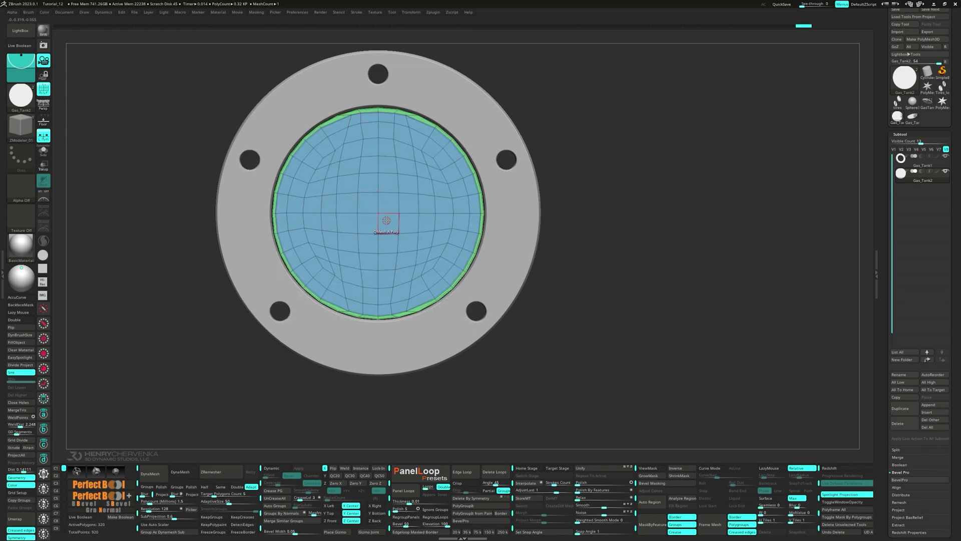
{"action": "left_click_drag", "start_coordinate": [356, 119], "coordinate": [352, 272]}
{"action": "mouse_move", "coordinate": [394, 306]}
{"action": "left_mouse_down"}
{"action": "mouse_move", "coordinate": [403, 125]}
{"action": "mouse_move", "coordinate": [369, 211]}
{"action": "mouse_move", "coordinate": [387, 201]}
{"action": "mouse_move", "coordinate": [386, 246]}
{"action": "left_mouse_up"}
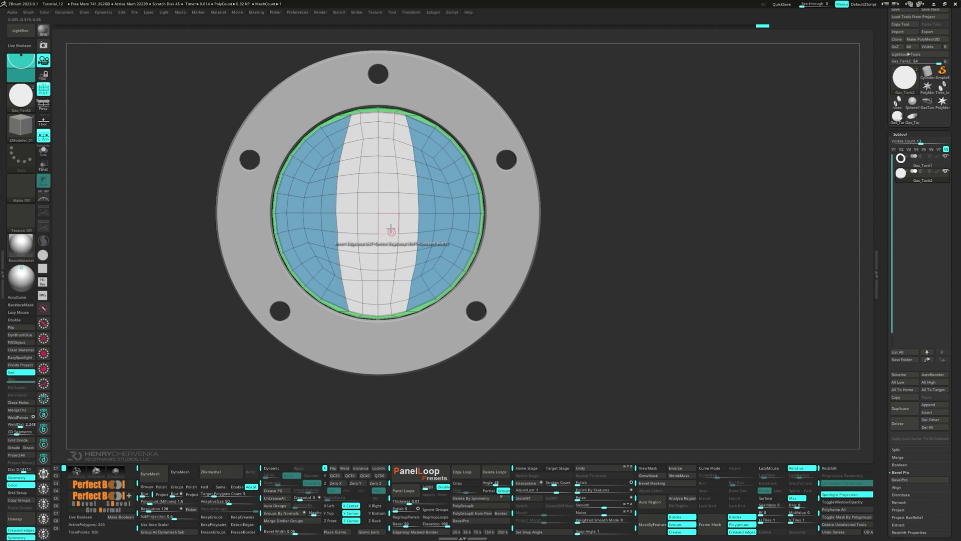
{"action": "mouse_move", "coordinate": [385, 212]}
{"action": "right_mouse_down"}
{"action": "mouse_move", "coordinate": [367, 211]}
{"action": "mouse_move", "coordinate": [379, 194]}
{"action": "right_mouse_up"}
{"action": "left_click_drag", "start_coordinate": [380, 195], "coordinate": [382, 230]}
{"action": "right_click_drag", "start_coordinate": [382, 230], "coordinate": [343, 251]}
{"action": "scroll", "coordinate": [343, 250], "scroll_direction": "up", "scroll_amount": 3}
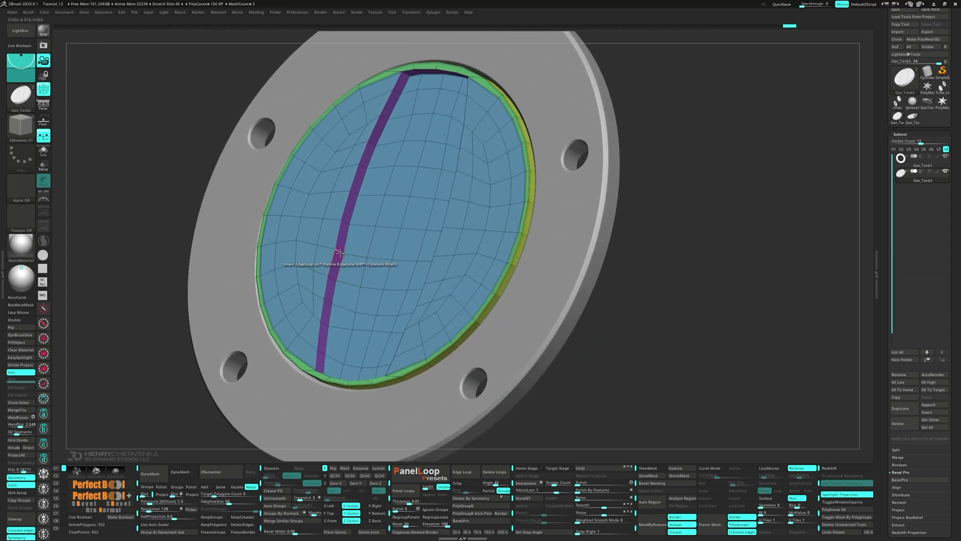
- Turn on dynamic subdivision and straighten the curved upper end wall of the recess with the edge action Align targeting EdgeLoop
{"action": "key", "text": "space"}
{"action": "left_click", "coordinate": [324, 309]}
{"action": "right_click_drag", "start_coordinate": [311, 275], "coordinate": [382, 254]}
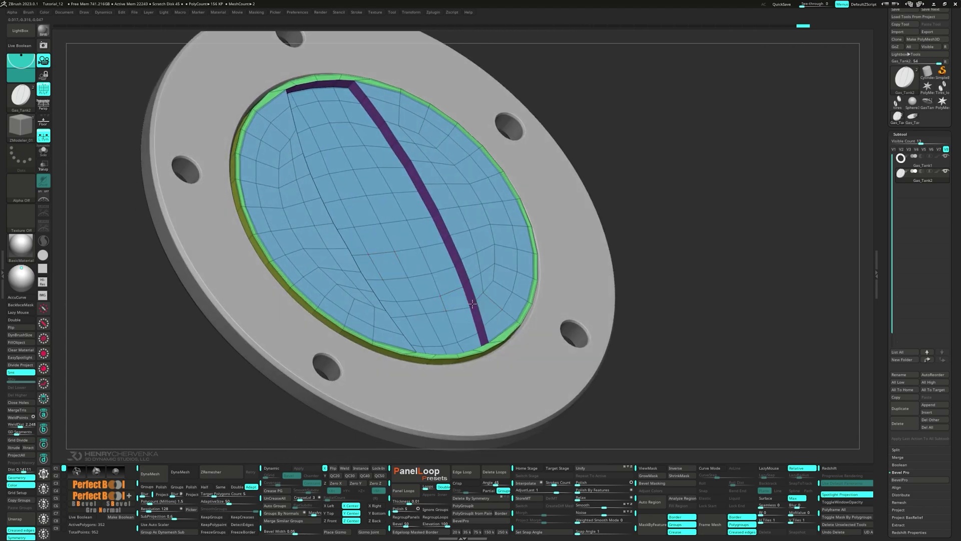
{"action": "right_click_drag", "start_coordinate": [471, 303], "coordinate": [484, 198]}
{"action": "key", "text": "d"}
{"action": "key", "text": "space"}
{"action": "left_click", "coordinate": [411, 227]}
{"action": "key", "text": "space"}
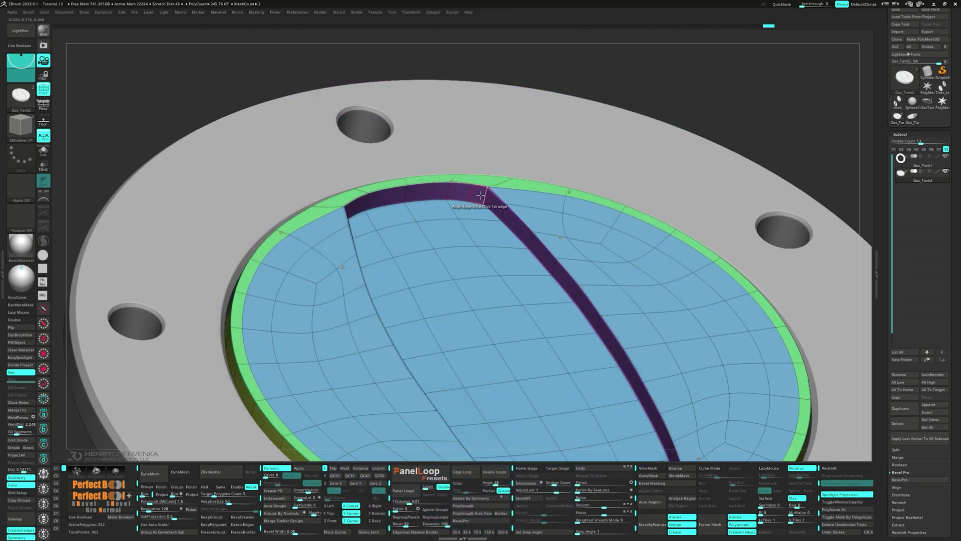
{"action": "left_click", "coordinate": [483, 195]}
{"action": "right_click_drag", "start_coordinate": [483, 195], "coordinate": [376, 219]}
{"action": "left_click", "coordinate": [319, 218]}
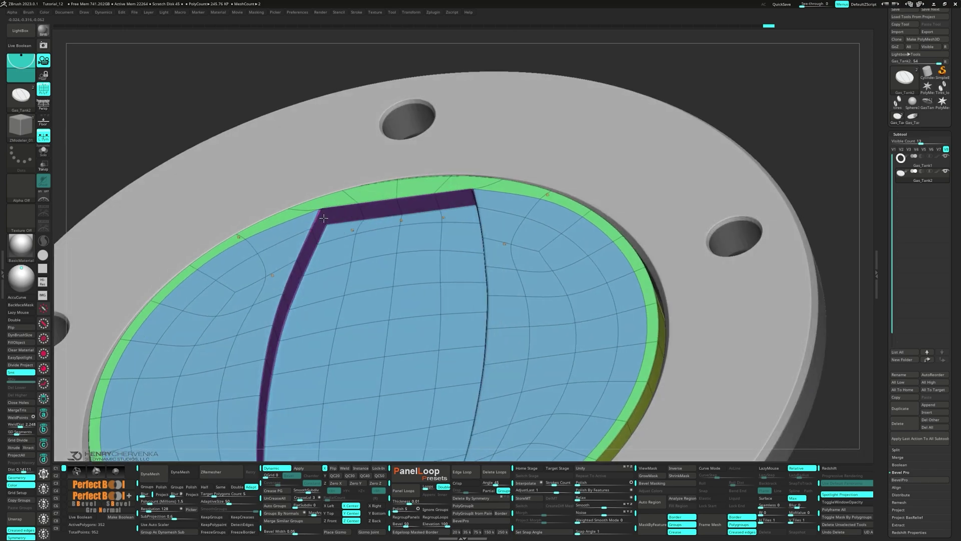
{"action": "mouse_move", "coordinate": [374, 256]}
{"action": "right_mouse_down", "text": "ctrl"}
{"action": "mouse_move", "coordinate": [369, 218]}
{"action": "mouse_move", "coordinate": [398, 326]}
{"action": "mouse_move", "coordinate": [368, 269]}
{"action": "mouse_move", "coordinate": [377, 283]}
{"action": "right_mouse_up", "text": "ctrl"}
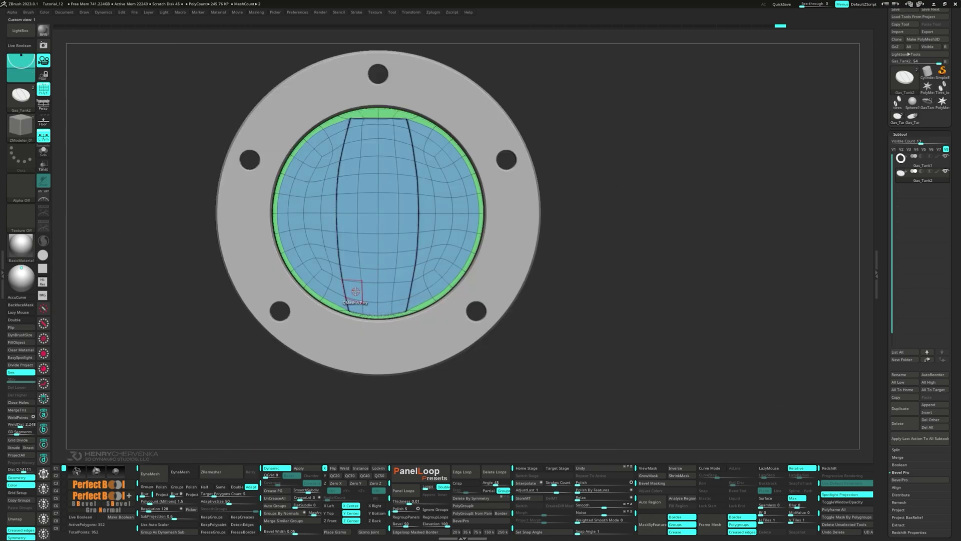
- Mark the polygons at the lower end of the recess and raise them into a step with QMesh
{"action": "key", "text": "space"}
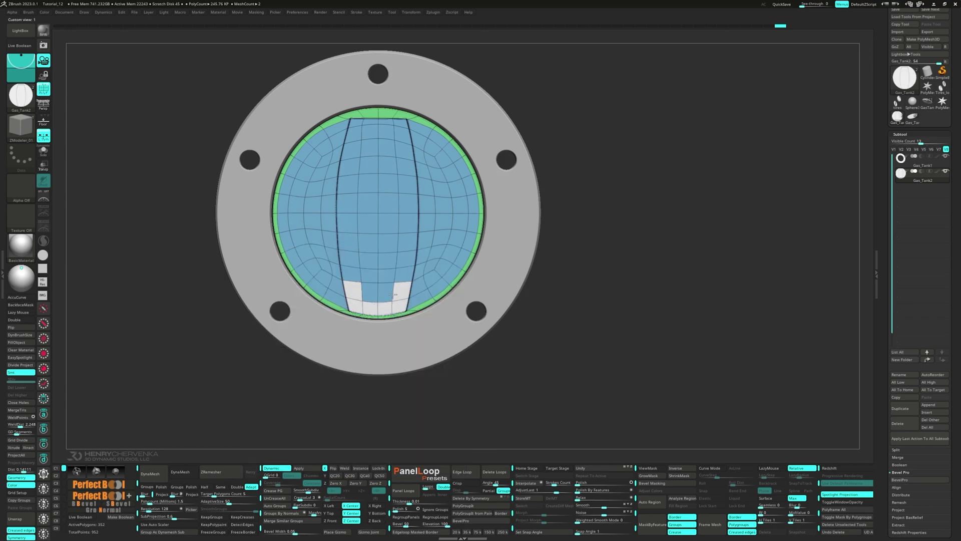
{"action": "right_click_drag", "start_coordinate": [379, 295], "coordinate": [343, 264]}
{"action": "key", "text": "space"}
{"action": "left_click", "coordinate": [325, 271]}
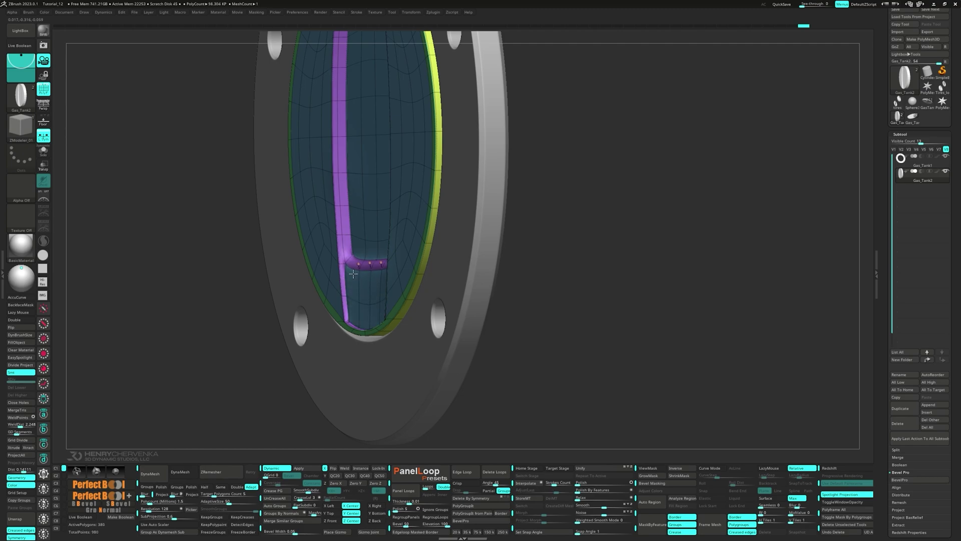
- Turn off dynamic subdivision and merge the leftover geometry of the thin wall around the recess's lower end into the rim
{"action": "right_click_drag", "start_coordinate": [360, 306], "coordinate": [369, 274], "text": "ctrl"}
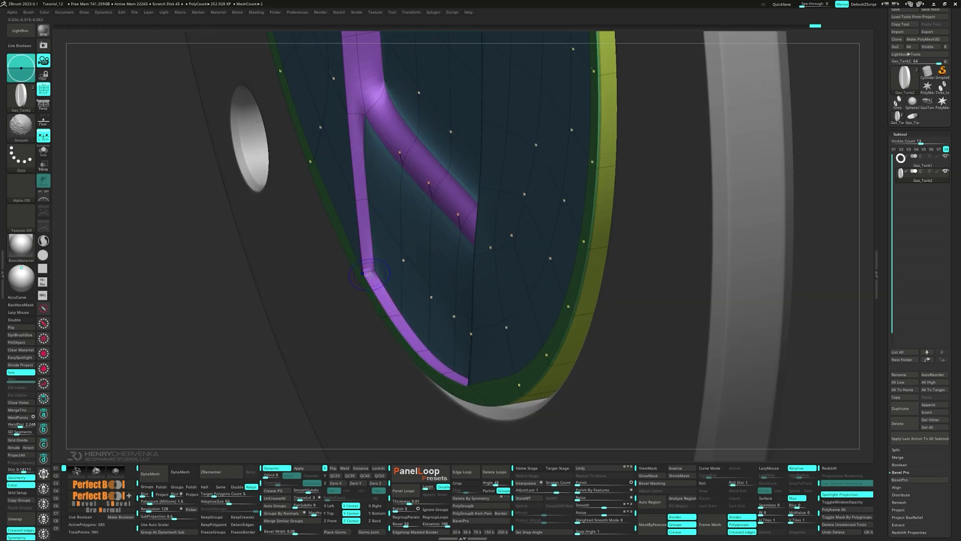
{"action": "key", "text": "shift+d"}
{"action": "key", "text": "space"}
{"action": "left_click", "coordinate": [295, 316]}
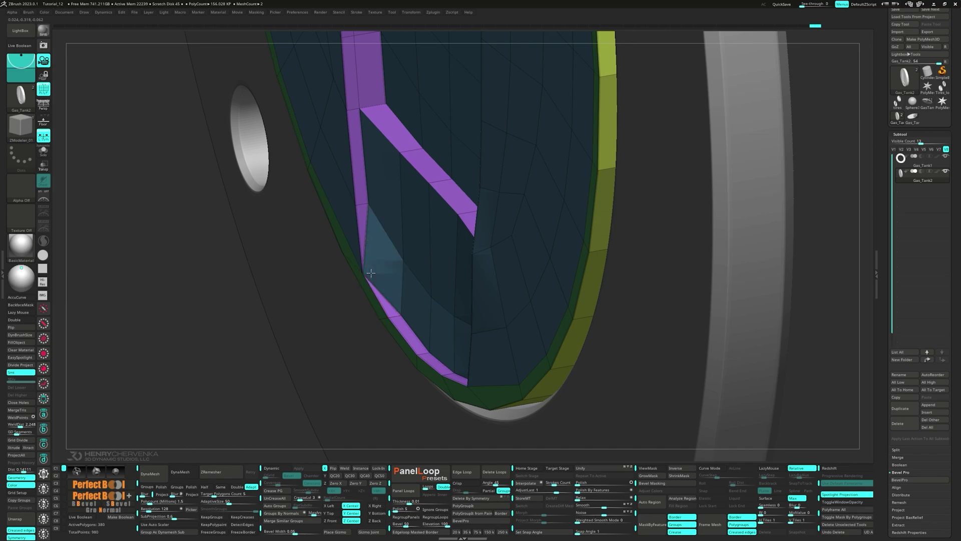
{"action": "left_click", "coordinate": [371, 273]}
{"action": "right_click_drag", "start_coordinate": [372, 273], "coordinate": [403, 288]}
{"action": "left_click", "coordinate": [457, 367]}
{"action": "right_click_drag", "start_coordinate": [457, 366], "coordinate": [415, 317]}
{"action": "left_click", "coordinate": [474, 322]}
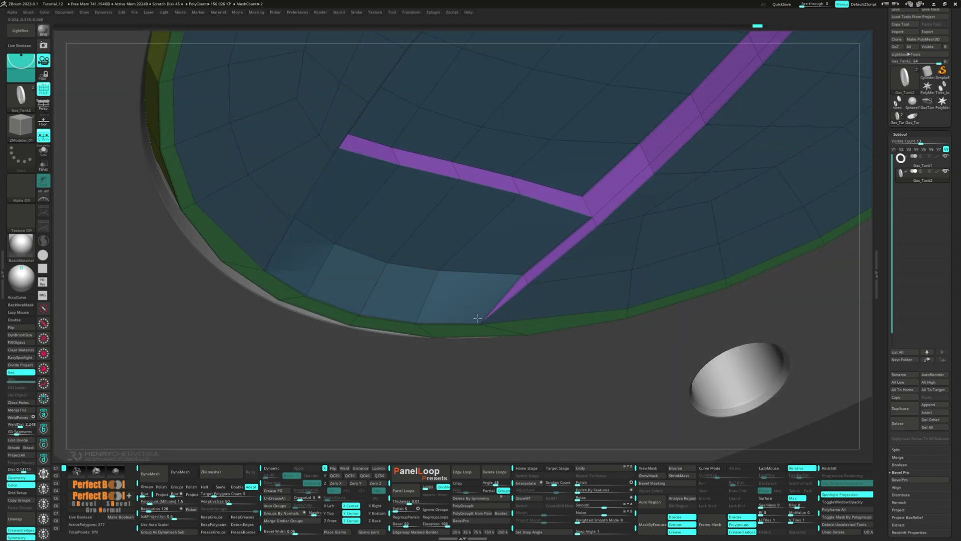
- Isolate the lower step's polygons with the polygon action Transpose targeting A Single Poly, adjust them from their lower edge and clear the mask
{"action": "right_click_drag", "start_coordinate": [474, 322], "coordinate": [371, 235]}
{"action": "key", "text": "space"}
{"action": "left_click", "coordinate": [399, 253]}
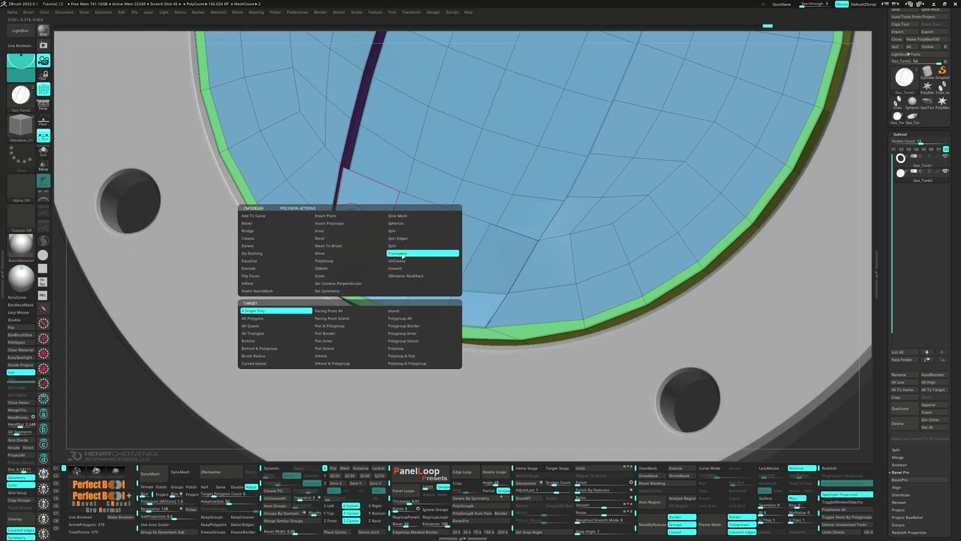
{"action": "mouse_move", "coordinate": [363, 216]}
{"action": "left_mouse_down", "text": "alt"}
{"action": "mouse_move", "coordinate": [365, 259]}
{"action": "mouse_move", "coordinate": [459, 308]}
{"action": "mouse_move", "coordinate": [412, 242]}
{"action": "left_mouse_up", "text": "alt"}
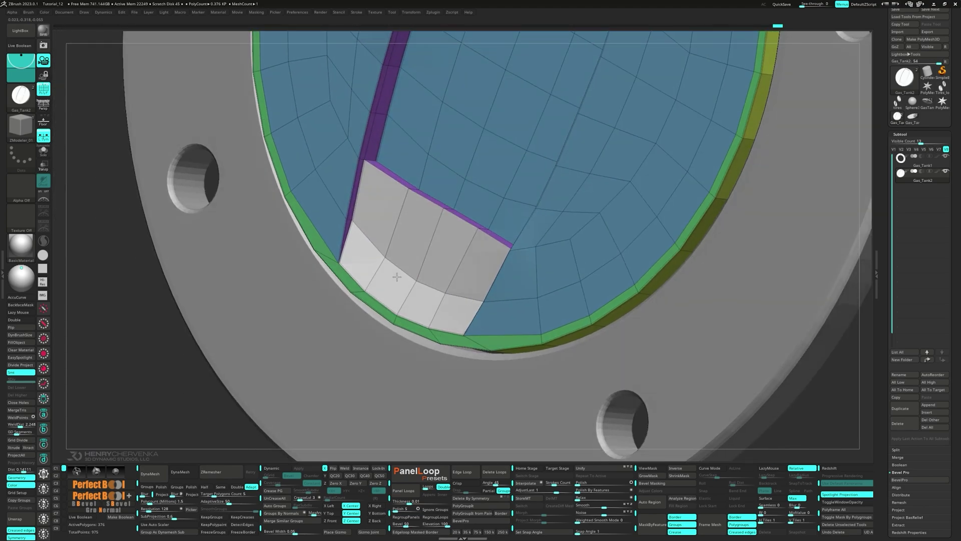
{"action": "key", "text": "w"}
{"action": "left_click", "coordinate": [399, 315]}
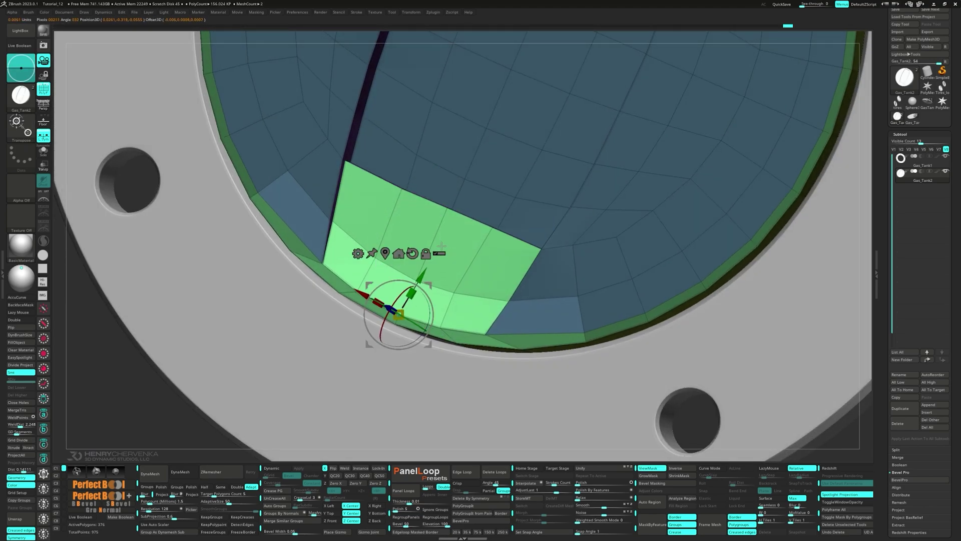
{"action": "right_click_drag", "start_coordinate": [449, 207], "coordinate": [370, 220]}
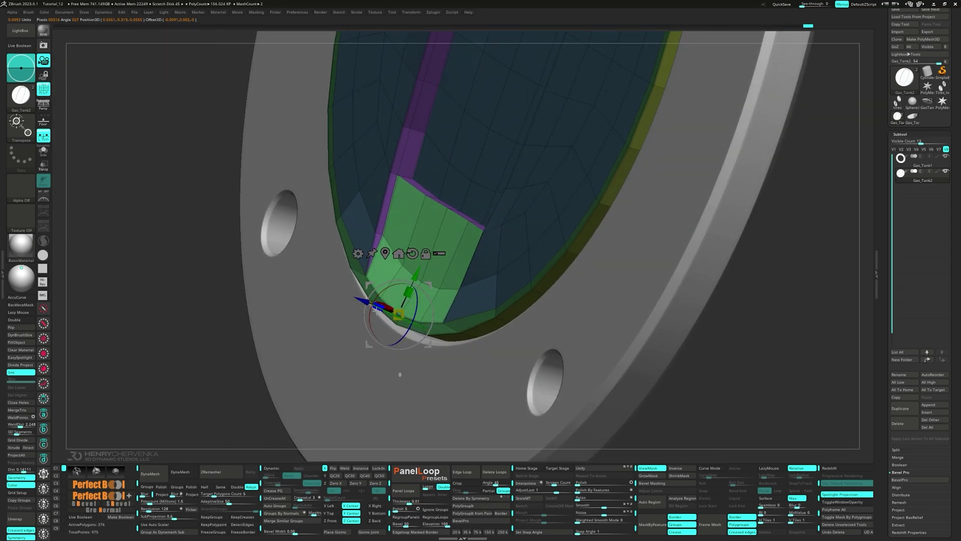
{"action": "mouse_move", "coordinate": [529, 340]}
{"action": "right_mouse_down"}
{"action": "mouse_move", "coordinate": [591, 345]}
{"action": "mouse_move", "coordinate": [570, 310]}
{"action": "right_mouse_up"}
{"action": "right_click_drag", "start_coordinate": [571, 350], "coordinate": [571, 392]}
{"action": "left_click_drag", "start_coordinate": [570, 392], "coordinate": [578, 400], "text": "ctrl"}
{"action": "key", "text": "q"}
- Straighten the upper edge of the lower step with the edge action Align targeting EdgeLoop
{"action": "right_click_drag", "start_coordinate": [505, 313], "coordinate": [434, 320]}
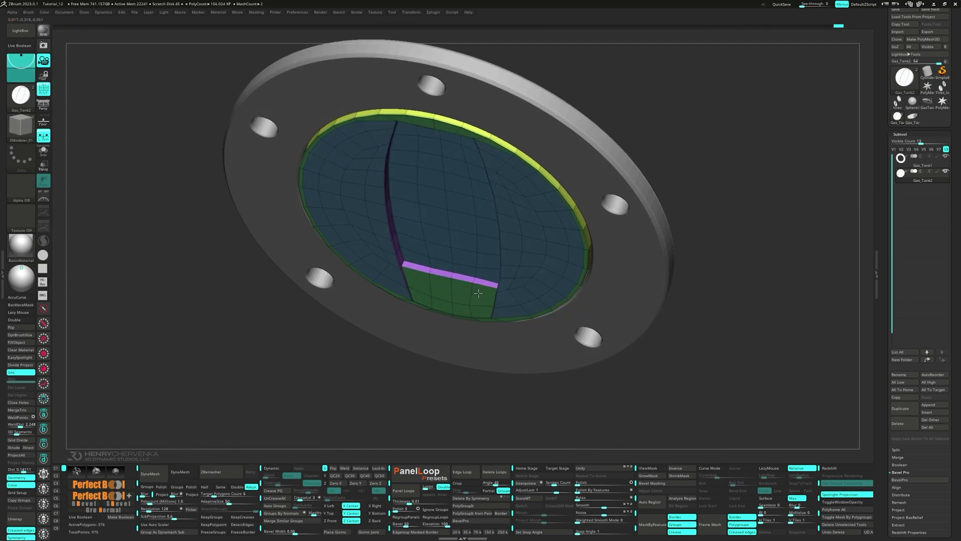
{"action": "right_click_drag", "start_coordinate": [434, 250], "coordinate": [423, 292], "text": "ctrl"}
{"action": "key", "text": "space"}
{"action": "left_click", "coordinate": [254, 258]}
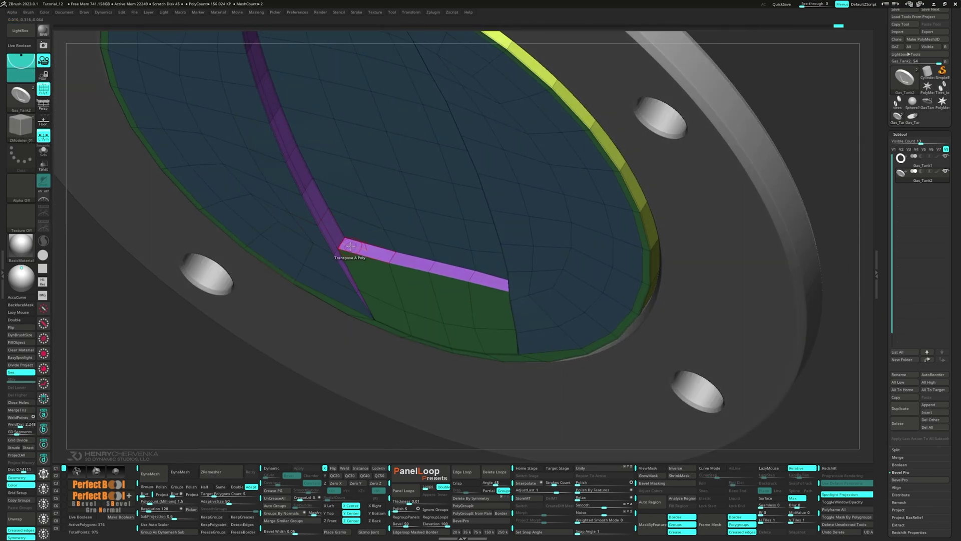
{"action": "right_click_drag", "start_coordinate": [341, 244], "coordinate": [534, 289]}
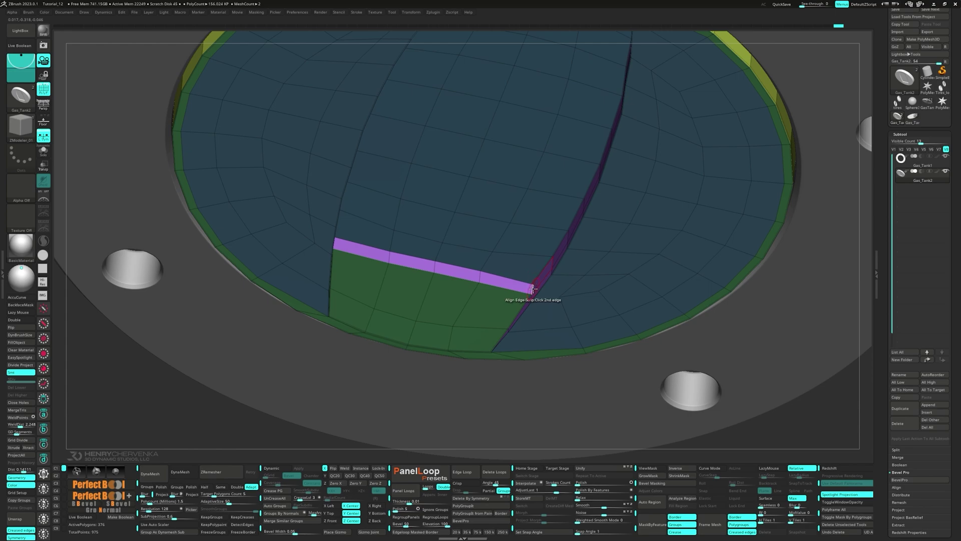
{"action": "key", "text": "f"}
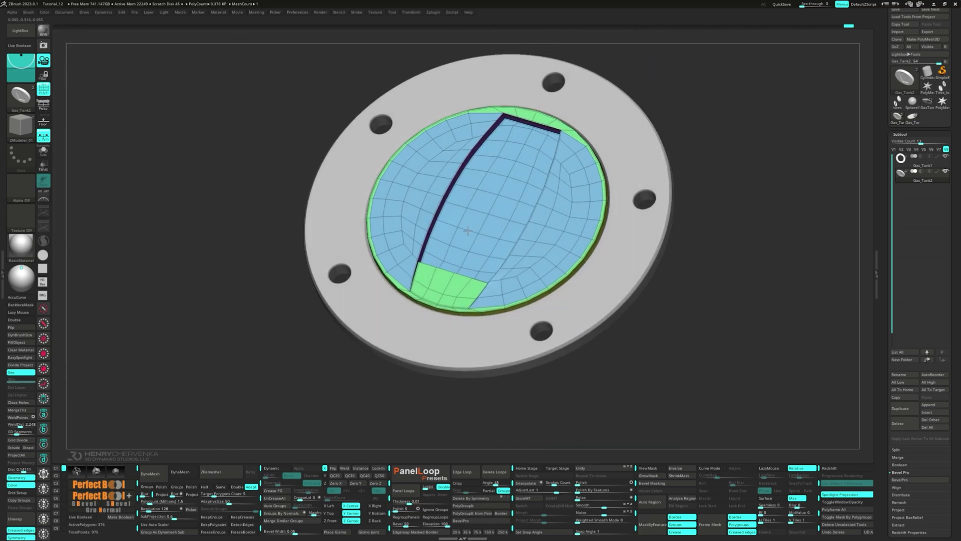
- Combine the disc into a single polygroup, turn dynamic subdivision back on and hide the wireframe
{"action": "key", "text": "ctrl+w"}
{"action": "key", "text": "d"}
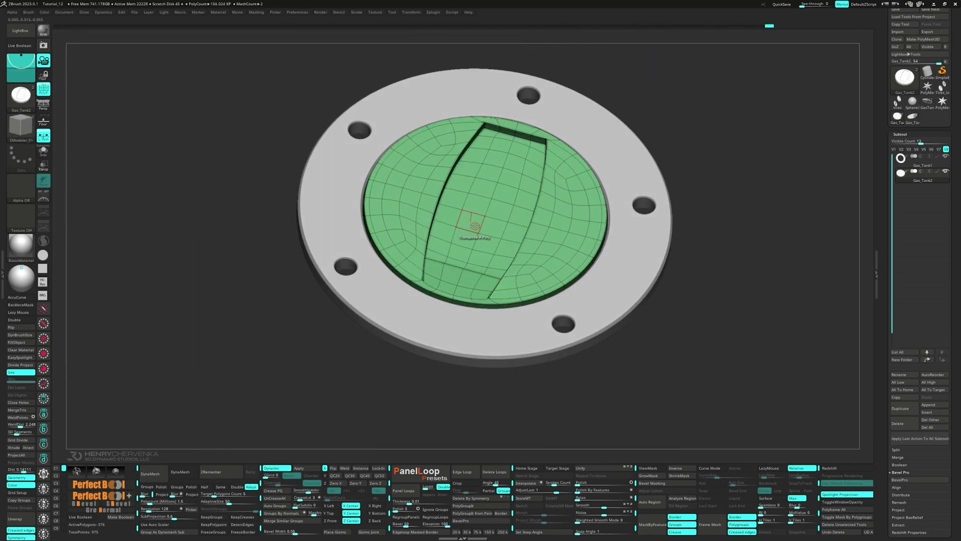
{"action": "right_click_drag", "start_coordinate": [508, 237], "coordinate": [434, 243]}
{"action": "key", "text": "shift+f"}
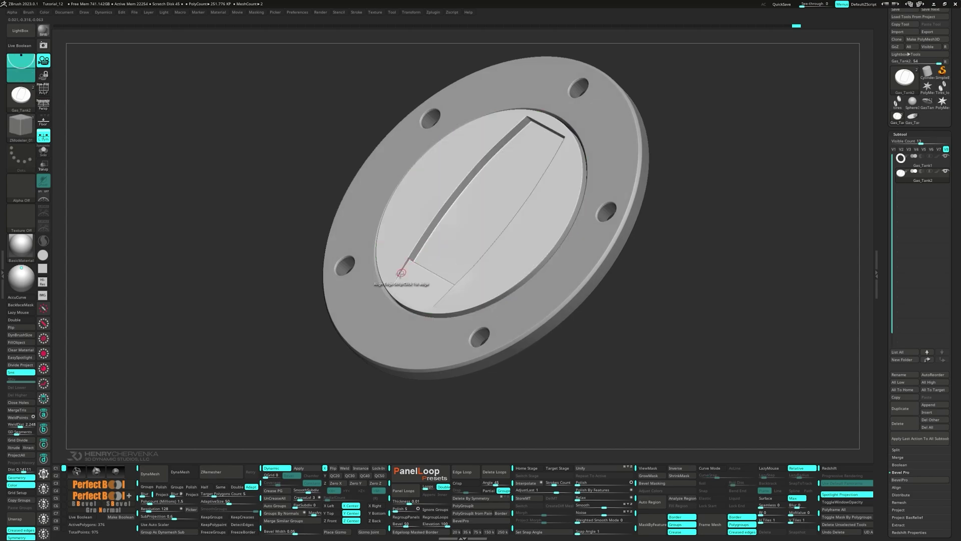
{"action": "right_click_drag", "start_coordinate": [396, 274], "coordinate": [412, 227]}
- Mask across the disc's lower end, shift the unmasked geometry slightly with the gizmo and clear the mask
{"action": "key", "text": "w"}
{"action": "left_click_drag", "start_coordinate": [430, 214], "coordinate": [430, 217]}
{"action": "left_click_drag", "start_coordinate": [278, 376], "coordinate": [596, 277], "text": "ctrl"}
{"action": "left_click", "coordinate": [596, 278], "text": "ctrl"}
{"action": "left_click_drag", "start_coordinate": [431, 216], "coordinate": [430, 211]}
{"action": "right_click_drag", "start_coordinate": [332, 226], "coordinate": [446, 286]}
{"action": "right_click_drag", "start_coordinate": [446, 287], "coordinate": [427, 160], "text": "alt"}
{"action": "left_click_drag", "start_coordinate": [540, 165], "coordinate": [558, 181], "text": "ctrl"}
{"action": "right_click_drag", "start_coordinate": [560, 100], "coordinate": [400, 260]}
{"action": "right_click_drag", "start_coordinate": [400, 260], "coordinate": [427, 307]}
{"action": "key", "text": "1"}
{"action": "key", "text": "q"}
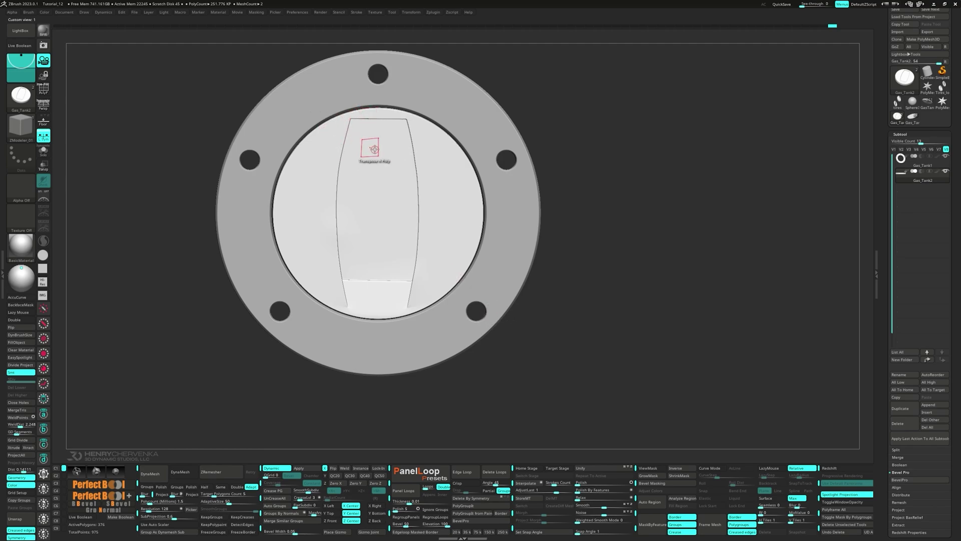
- Isolate the recess's upper end wall with the polygon action Transpose targeting Flat Island, and move and scale it slightly
{"action": "right_click_drag", "start_coordinate": [371, 149], "coordinate": [403, 186]}
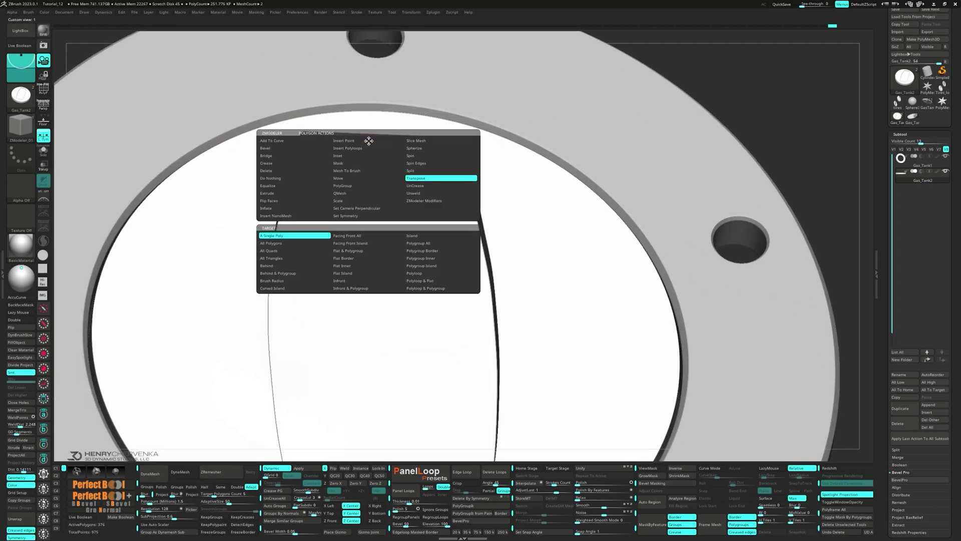
{"action": "key", "text": "space"}
{"action": "left_click", "coordinate": [355, 274]}
{"action": "left_click", "coordinate": [363, 142]}
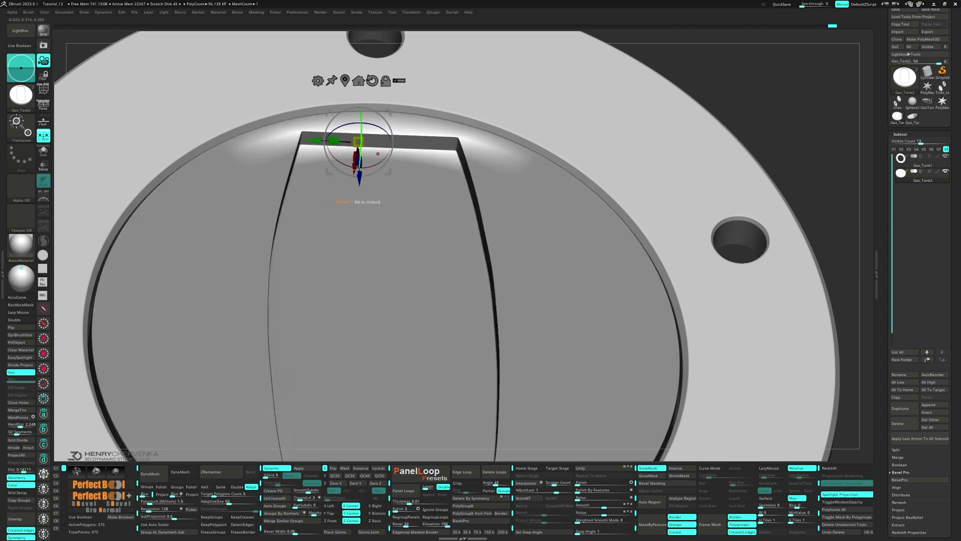
{"action": "left_click_drag", "start_coordinate": [361, 176], "coordinate": [362, 172]}
{"action": "left_click", "coordinate": [345, 76], "text": "alt"}
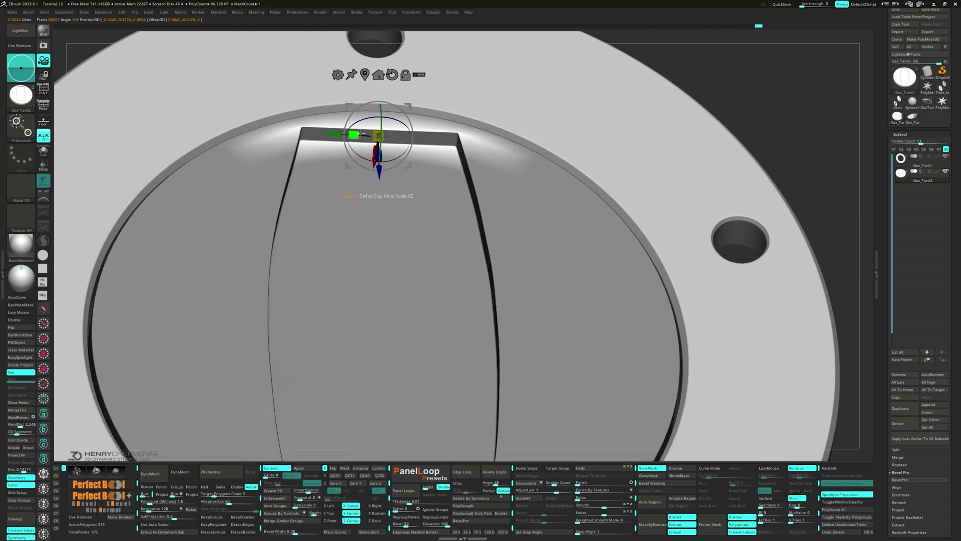
{"action": "left_click_drag", "start_coordinate": [360, 137], "coordinate": [360, 136]}
{"action": "right_click_drag", "start_coordinate": [360, 136], "coordinate": [550, 153], "text": "ctrl"}
{"action": "left_click_drag", "start_coordinate": [607, 156], "coordinate": [629, 208], "text": "ctrl"}
{"action": "key", "text": "1"}
{"action": "key", "text": "q"}
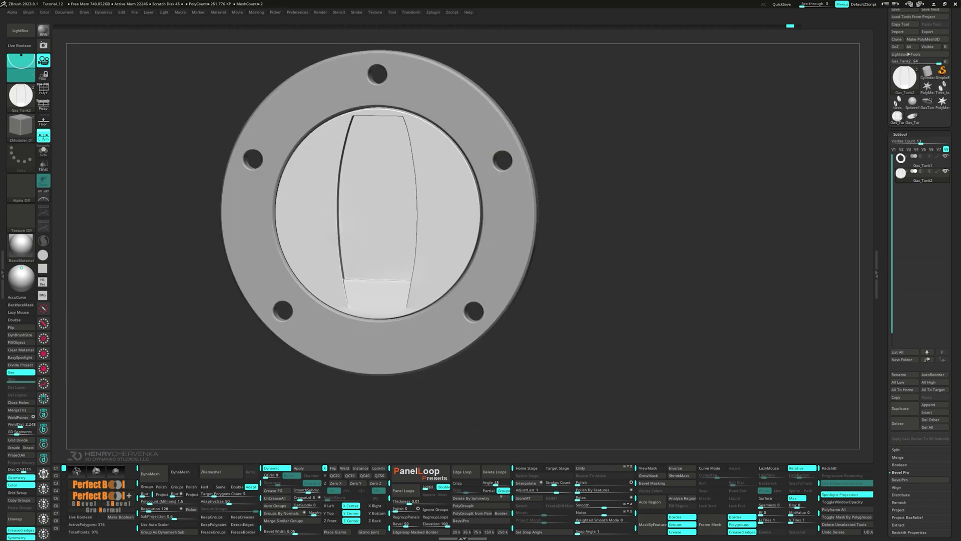
- Give the recess floor its own polygroup with the action PolyGroup targeting Flat Island and mask the rest of the disc
{"action": "key", "text": "shift+f"}
{"action": "key", "text": "space"}
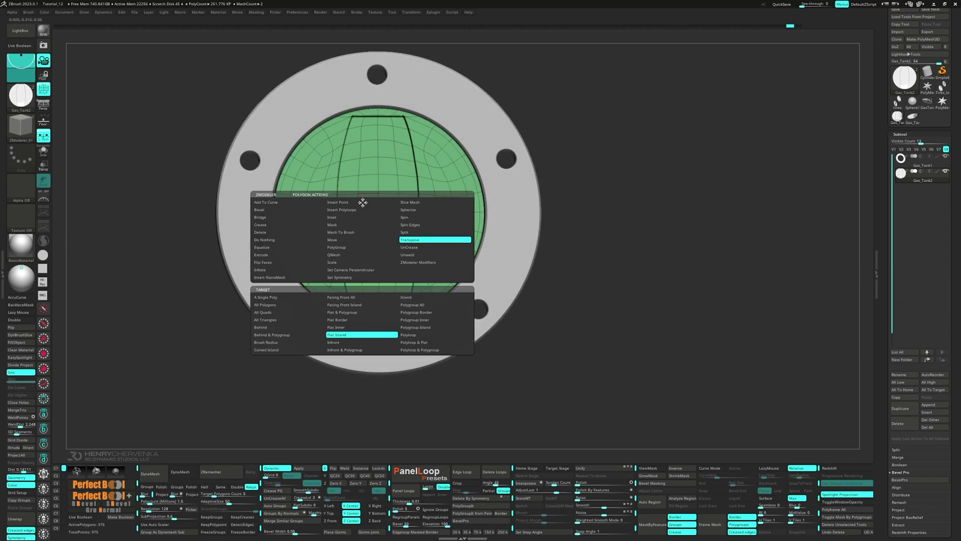
{"action": "left_click", "coordinate": [346, 247]}
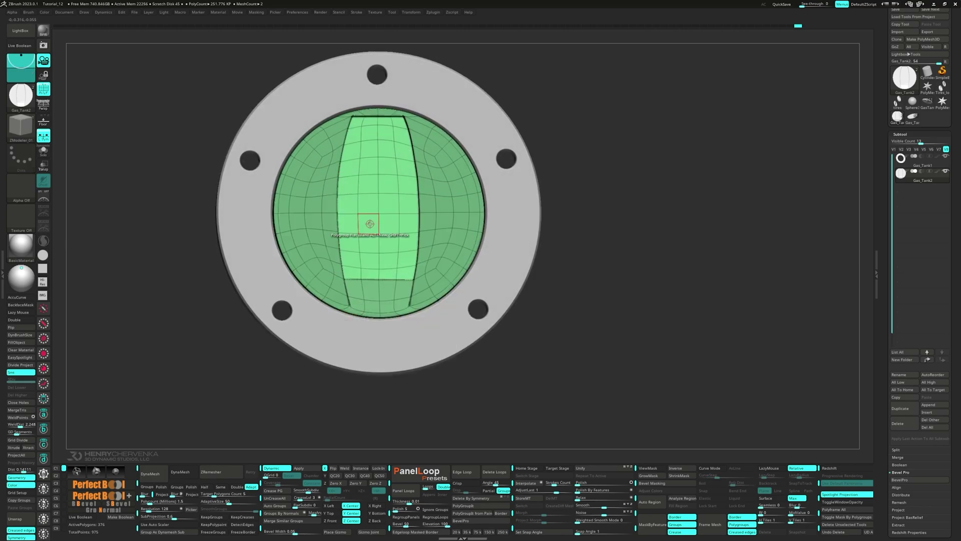
{"action": "left_click", "coordinate": [369, 223], "text": "ctrl+shift"}
{"action": "left_click", "coordinate": [535, 392], "text": "ctrl"}
{"action": "left_click", "coordinate": [536, 396], "text": "ctrl+shift"}
{"action": "left_click", "coordinate": [536, 394], "text": "ctrl"}
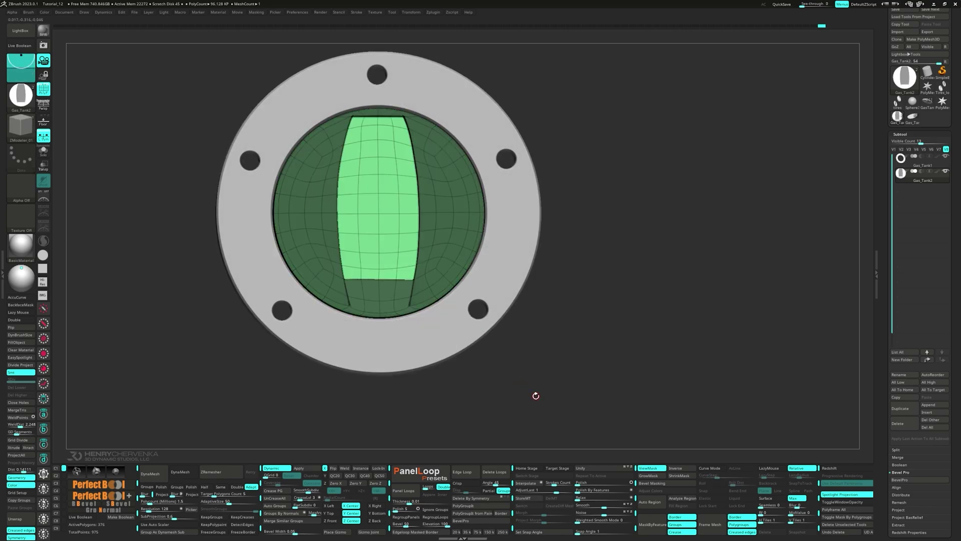
- Extend the mask over the disc's lower half, tilt the recess floor slightly with the centred gizmo and clear the mask
{"action": "left_click_drag", "start_coordinate": [222, 376], "coordinate": [558, 214], "text": "ctrl"}
{"action": "key", "text": "w"}
{"action": "left_click", "coordinate": [379, 212], "text": "alt"}
{"action": "right_click_drag", "start_coordinate": [421, 206], "coordinate": [385, 186]}
{"action": "mouse_move", "coordinate": [384, 186]}
{"action": "right_mouse_down"}
{"action": "mouse_move", "coordinate": [376, 186]}
{"action": "mouse_move", "coordinate": [379, 195]}
{"action": "right_mouse_up"}
{"action": "left_click_drag", "start_coordinate": [392, 207], "coordinate": [393, 207]}
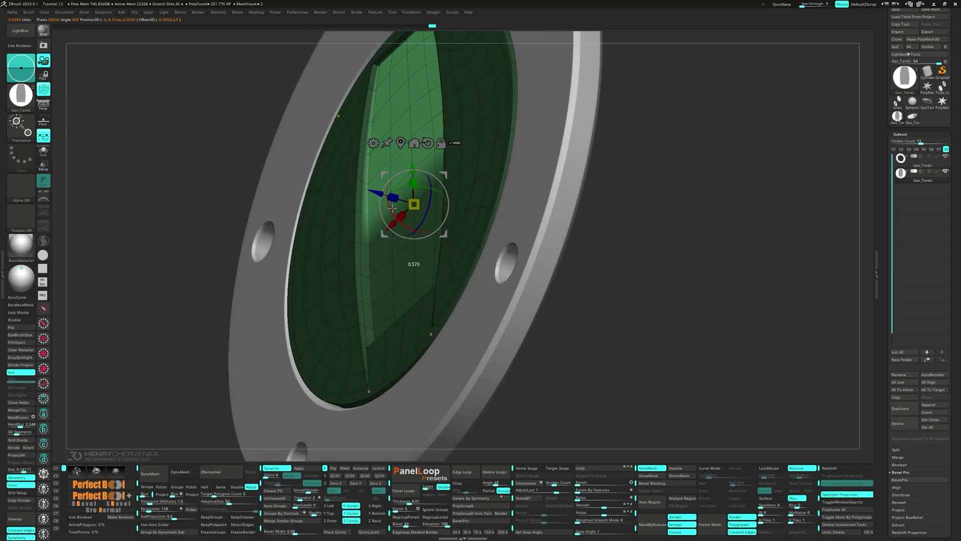
{"action": "right_click_drag", "start_coordinate": [300, 216], "coordinate": [248, 242], "text": "ctrl"}
{"action": "left_click_drag", "start_coordinate": [248, 243], "coordinate": [249, 295], "text": "ctrl"}
- Transpose the lower step's upper edge, targeting EdgeLoop Partial, and move it slightly upward along the disc face
{"action": "key", "text": "q"}
{"action": "key", "text": "shift+f"}
{"action": "right_click_drag", "start_coordinate": [248, 291], "coordinate": [254, 308]}
{"action": "right_click_drag", "start_coordinate": [335, 275], "coordinate": [416, 276]}
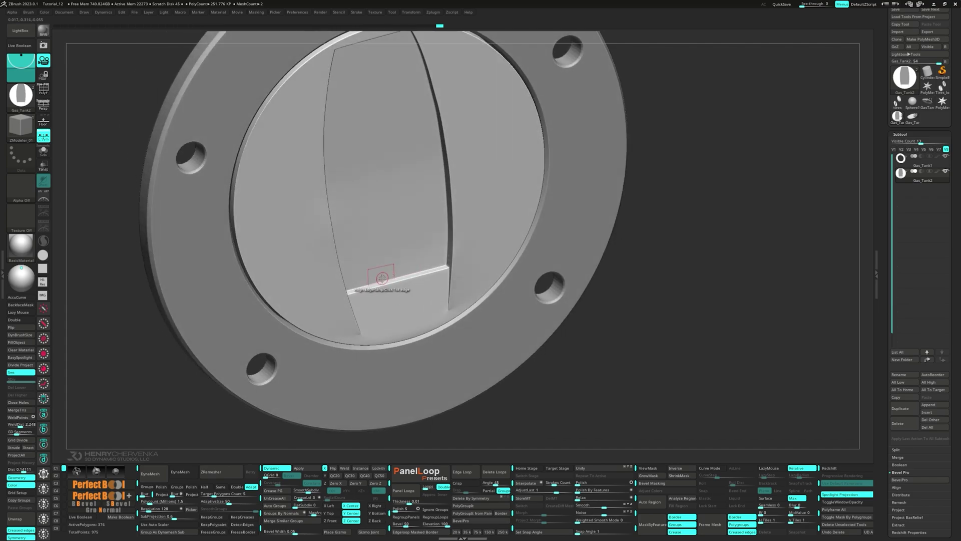
{"action": "key", "text": "space"}
{"action": "left_click", "coordinate": [440, 331]}
{"action": "left_click", "coordinate": [382, 373]}
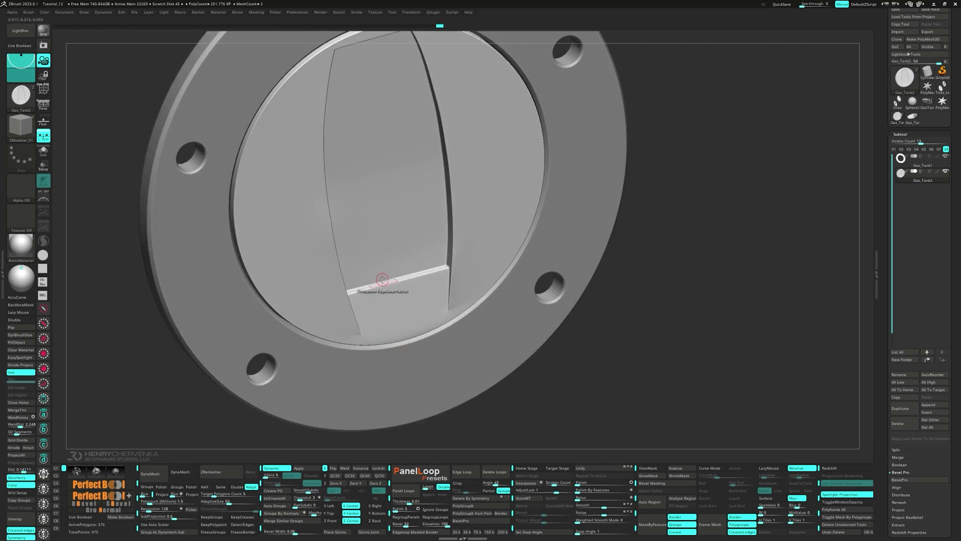
{"action": "left_click", "coordinate": [382, 279]}
{"action": "left_click", "coordinate": [393, 237]}
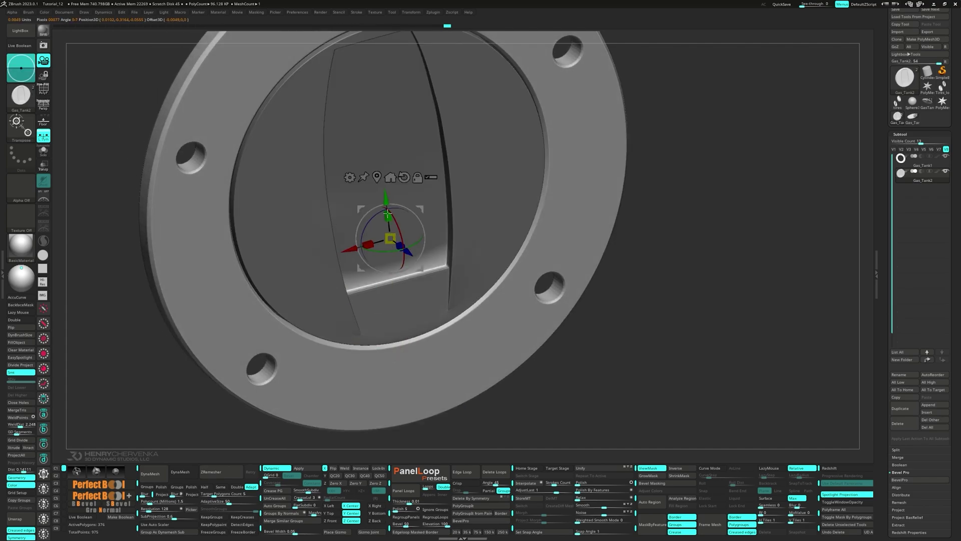
{"action": "left_click_drag", "start_coordinate": [387, 212], "coordinate": [386, 195]}
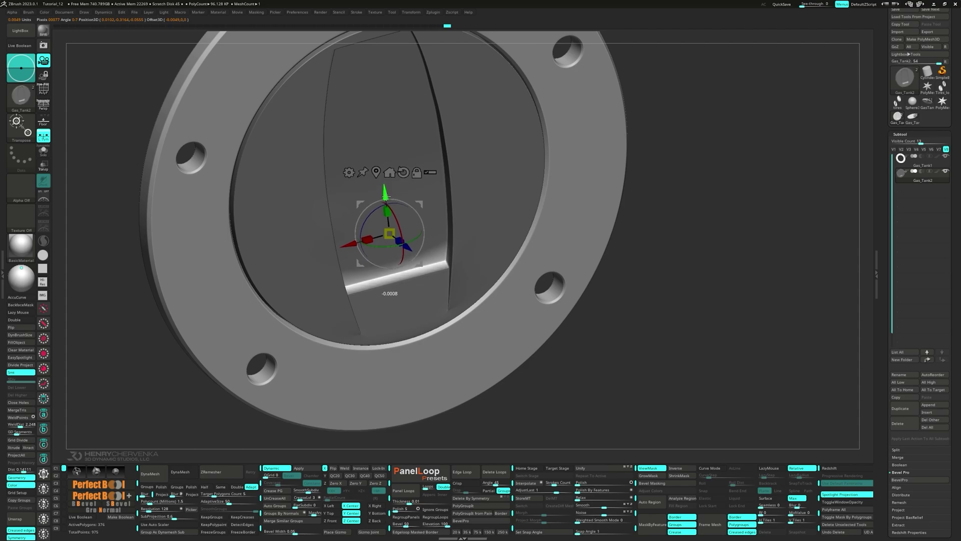
{"action": "mouse_move", "coordinate": [385, 197]}
{"action": "right_mouse_down", "text": "ctrl"}
{"action": "mouse_move", "coordinate": [322, 283]}
{"action": "mouse_move", "coordinate": [179, 352]}
{"action": "right_mouse_up", "text": "ctrl"}
{"action": "left_click_drag", "start_coordinate": [179, 351], "coordinate": [203, 371], "text": "ctrl"}
{"action": "key", "text": "q"}
- Combine the disc's polygroups into one and hide the wireframe again
{"action": "right_click_drag", "start_coordinate": [266, 374], "coordinate": [283, 405]}
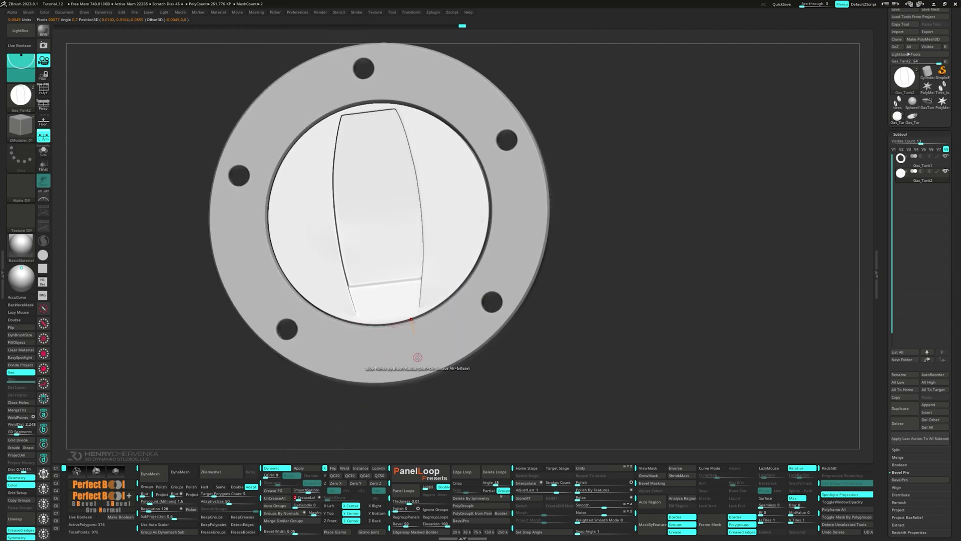
{"action": "key", "text": "shift+f"}
{"action": "key", "text": "ctrl+w"}
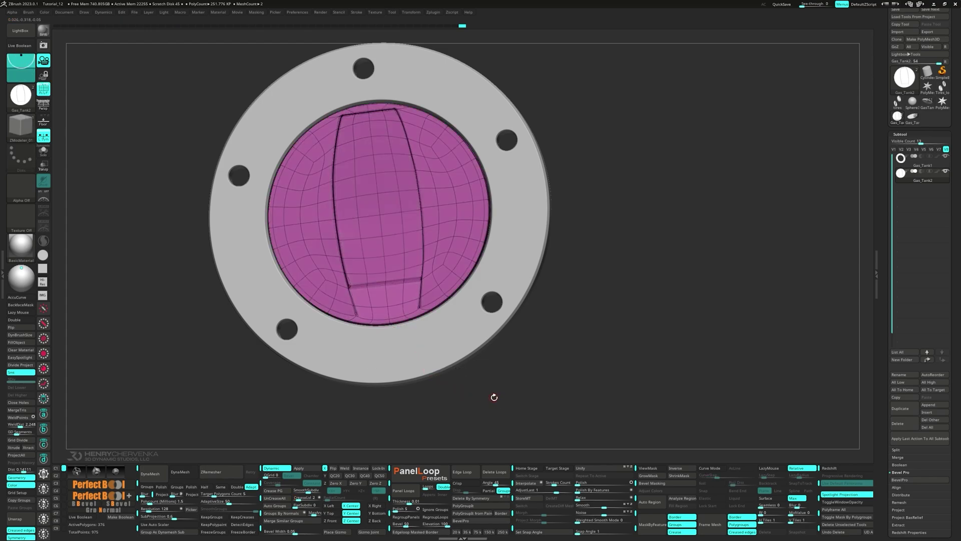
{"action": "key", "text": "shift+f"}
{"action": "right_click_drag", "start_coordinate": [489, 395], "coordinate": [489, 394], "text": "shift"}
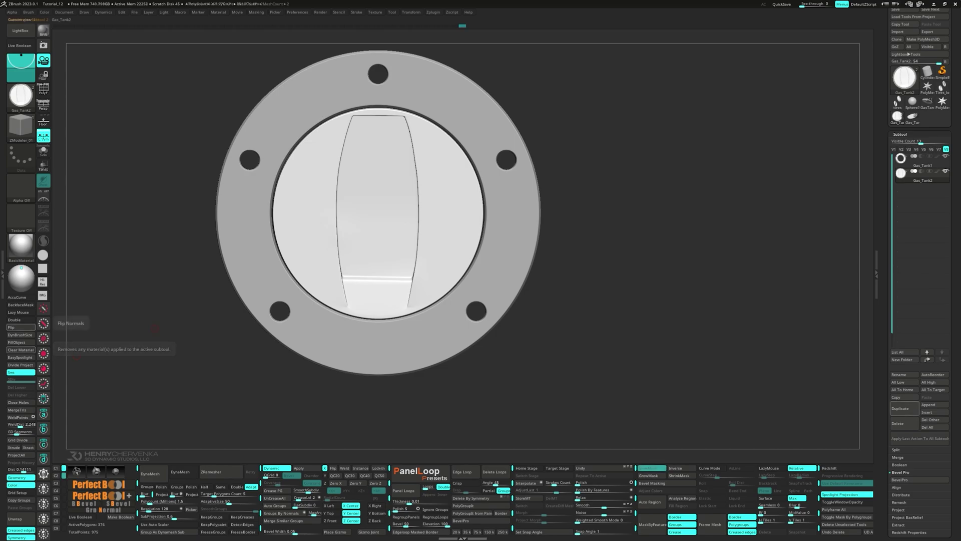
- Insert a PolyCube at the disc's centre as a separate subtool and make it the active one
{"action": "left_click", "coordinate": [20, 327]}
{"action": "key", "text": "w"}
{"action": "left_click", "coordinate": [336, 152]}
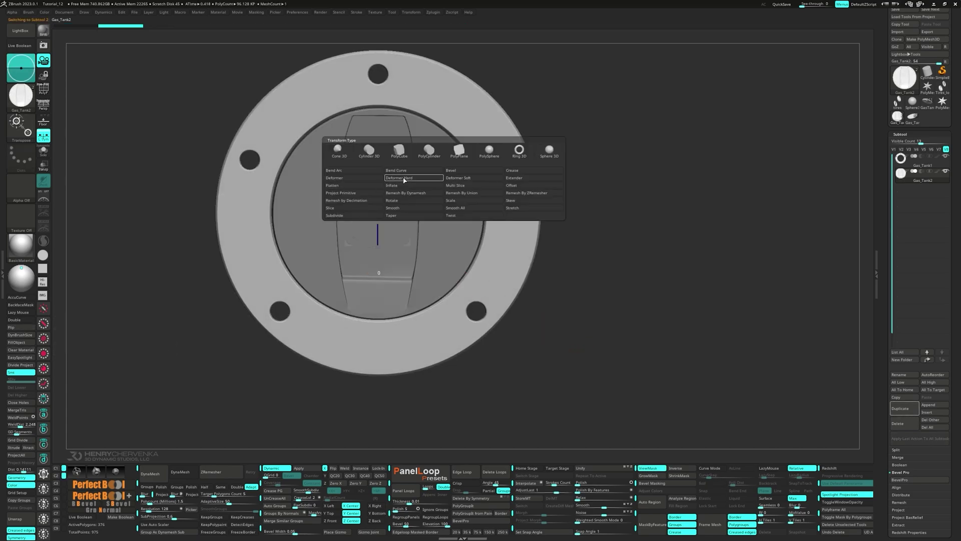
{"action": "left_click", "coordinate": [399, 151]}
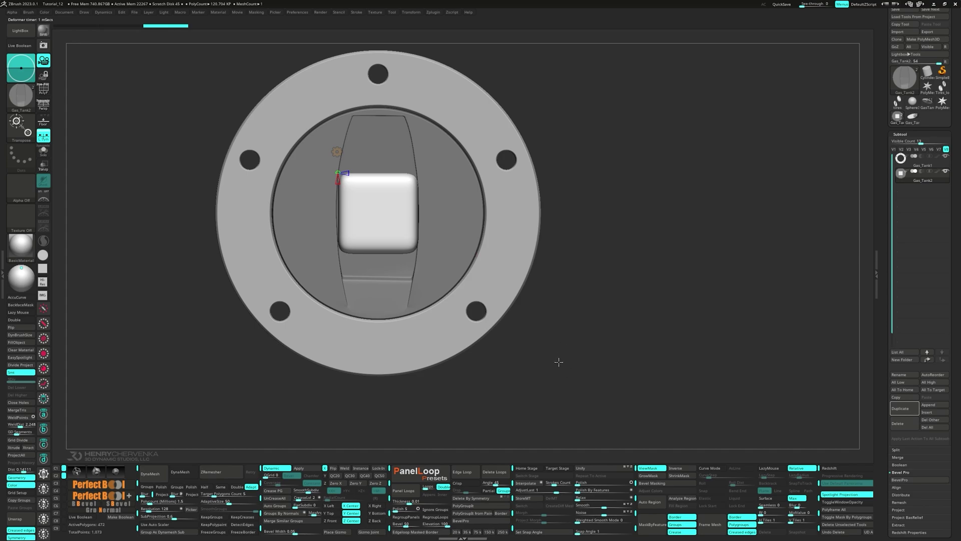
{"action": "key", "text": "q"}
{"action": "key", "text": "w"}
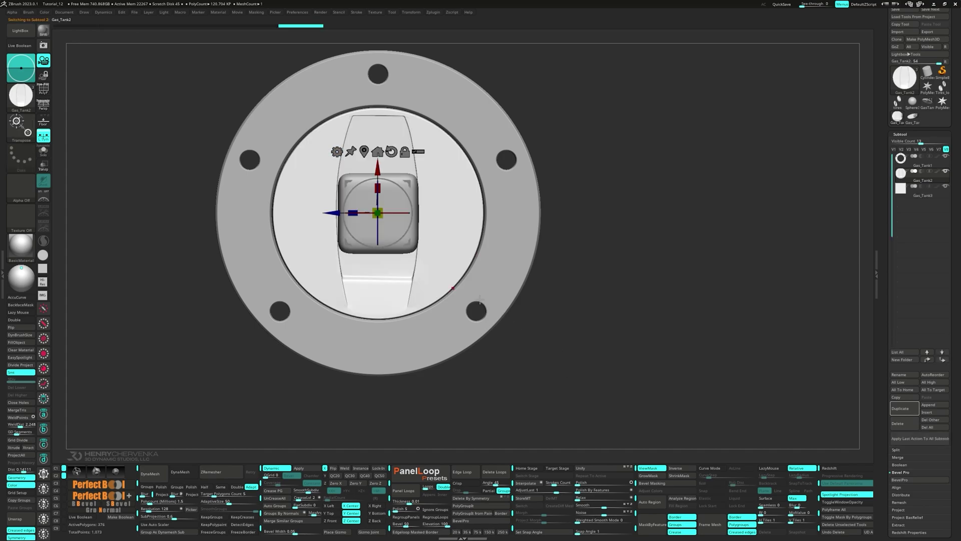
{"action": "key", "text": "shift+f"}
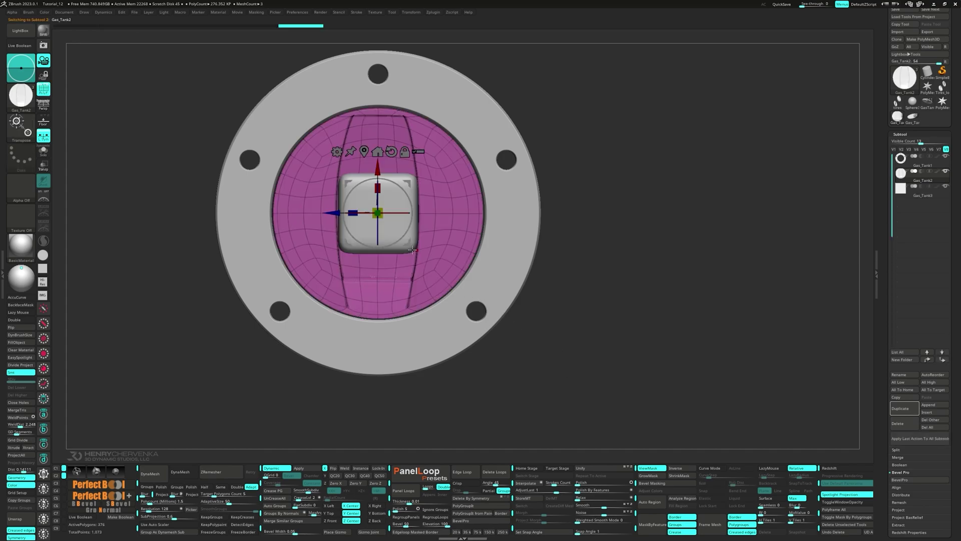
{"action": "key", "text": "q"}
{"action": "left_click", "coordinate": [411, 246], "text": "alt"}
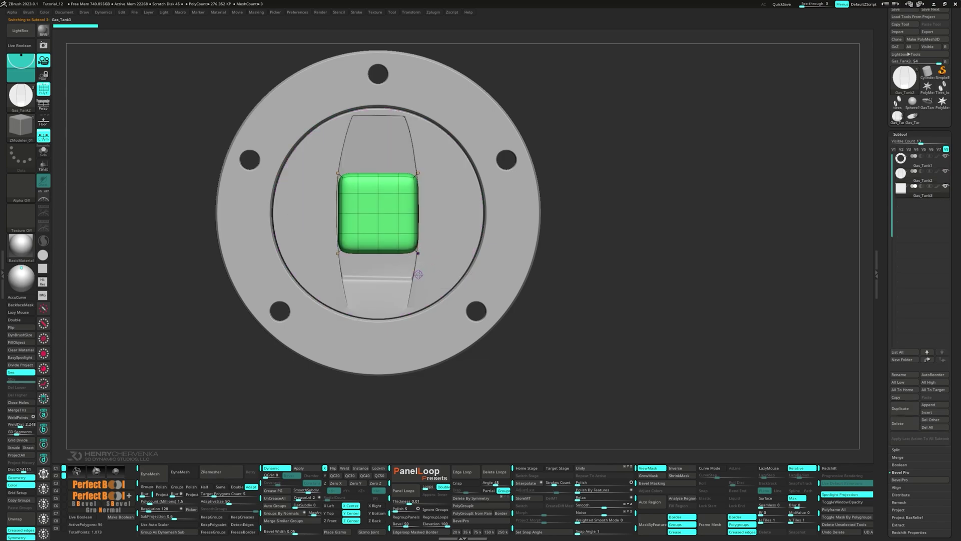
- Isolate the inserted cube with dynamic subdivision off and keep only its flat front face
{"action": "key", "text": "shift+d"}
{"action": "mouse_move", "coordinate": [366, 231]}
{"action": "right_mouse_down"}
{"action": "mouse_move", "coordinate": [389, 231]}
{"action": "mouse_move", "coordinate": [371, 235]}
{"action": "right_mouse_up"}
{"action": "key", "text": "shift+s"}
{"action": "left_click_drag", "start_coordinate": [252, 143], "coordinate": [333, 299], "text": "ctrl+shift"}
{"action": "key", "text": "ctrl+z"}
{"action": "key", "text": "space"}
{"action": "left_click", "coordinate": [315, 309]}
{"action": "left_click_drag", "start_coordinate": [258, 152], "coordinate": [317, 263], "text": "ctrl+shift"}
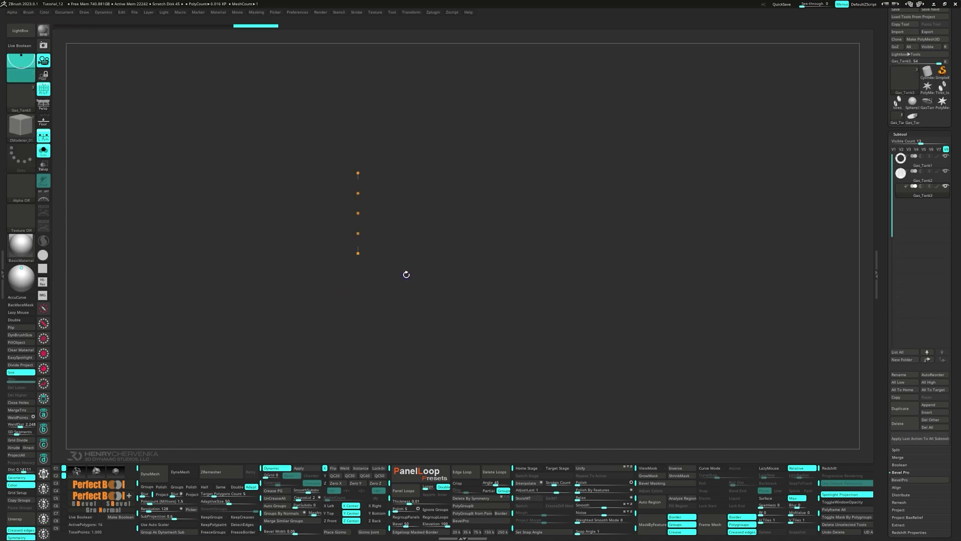
{"action": "left_click_drag", "start_coordinate": [406, 273], "coordinate": [370, 282], "text": "shift"}
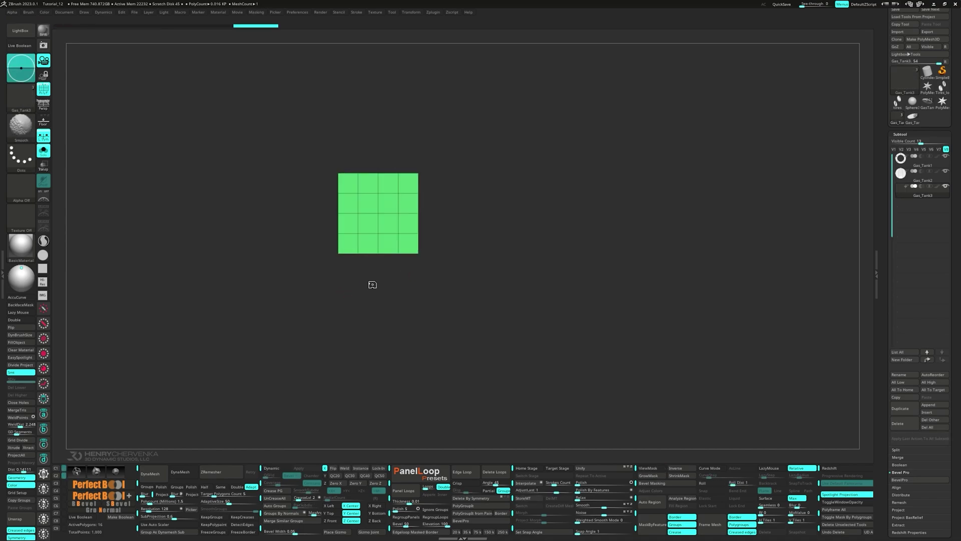
{"action": "left_click", "coordinate": [380, 283], "text": "shift"}
- Lengthen the flat face by extruding its upper and lower edges outward
{"action": "key", "text": "w"}
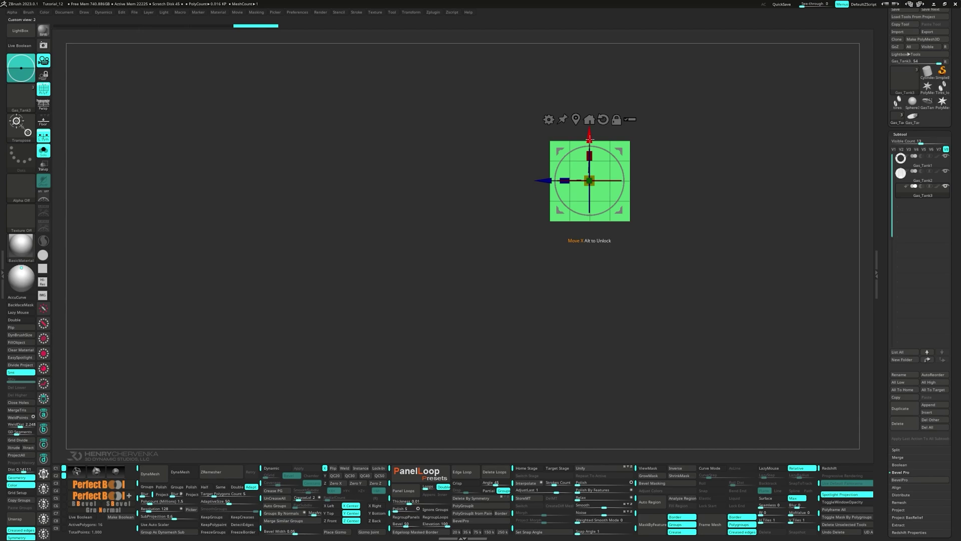
{"action": "mouse_move", "coordinate": [593, 137]}
{"action": "left_mouse_down"}
{"action": "mouse_move", "coordinate": [594, 153]}
{"action": "mouse_move", "coordinate": [581, 122]}
{"action": "left_mouse_up"}
{"action": "key", "text": "q"}
{"action": "key", "text": "space"}
{"action": "left_click", "coordinate": [509, 205]}
{"action": "left_click", "coordinate": [576, 221]}
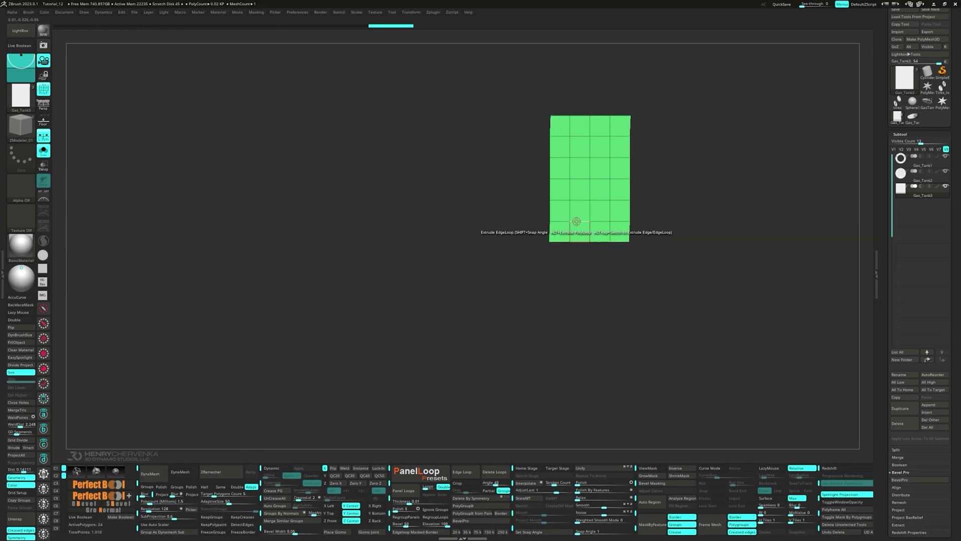
- Delete the two outer vertical edge loops, keeping only the central one
{"action": "key", "text": "space"}
{"action": "left_click", "coordinate": [568, 177]}
{"action": "left_click", "coordinate": [496, 289]}
{"action": "left_click", "coordinate": [571, 168], "text": "alt"}
{"action": "left_click", "coordinate": [611, 170], "text": "alt"}
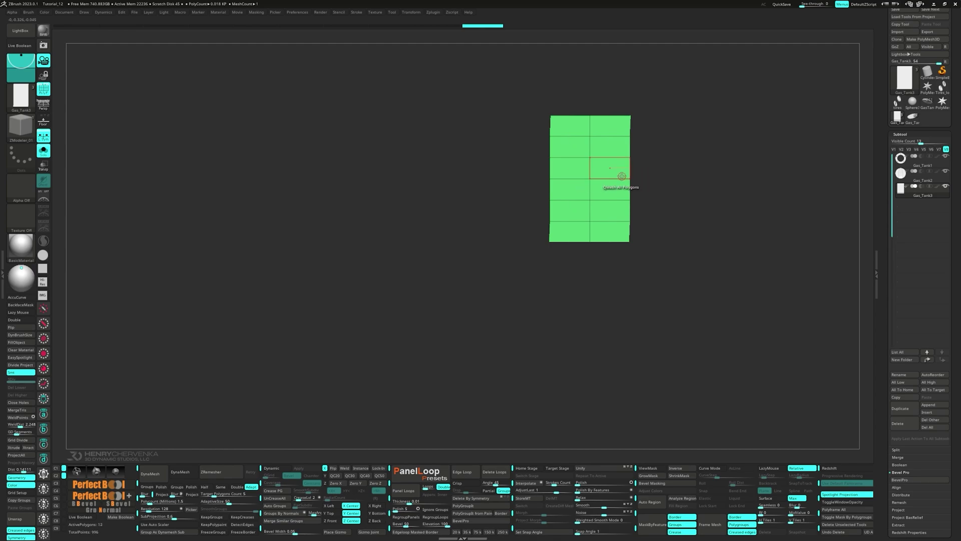
- Slice the mesh diagonally from the upper edge's midpoint down to both side edges at mid-height
{"action": "key", "text": "space"}
{"action": "left_click", "coordinate": [630, 43]}
{"action": "left_click", "coordinate": [590, 116]}
{"action": "left_click", "coordinate": [629, 178]}
- With symmetry on and a draw size of 5, slide the corner and side points inward to taper both ends of the face
{"action": "key", "text": "space"}
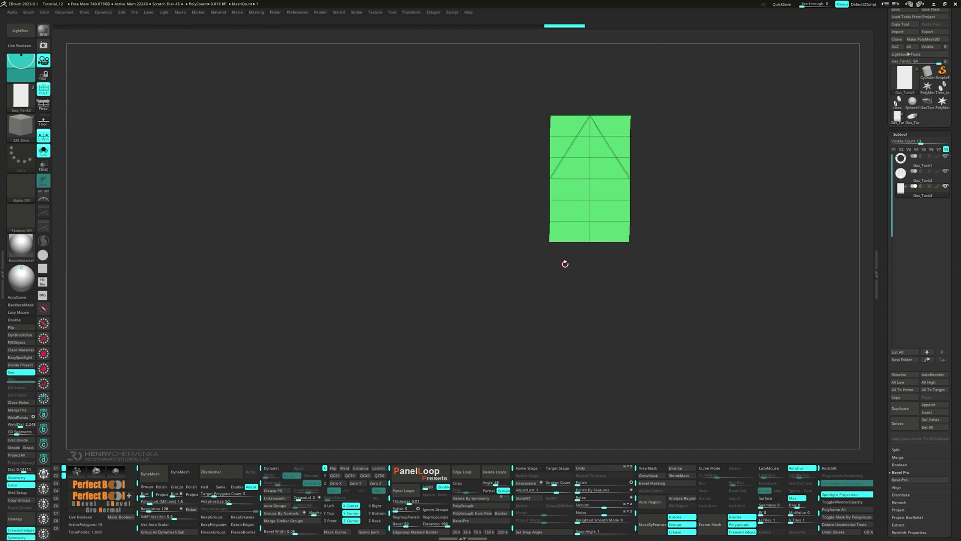
{"action": "key", "text": "space"}
{"action": "left_click", "coordinate": [551, 53]}
{"action": "key", "text": "w"}
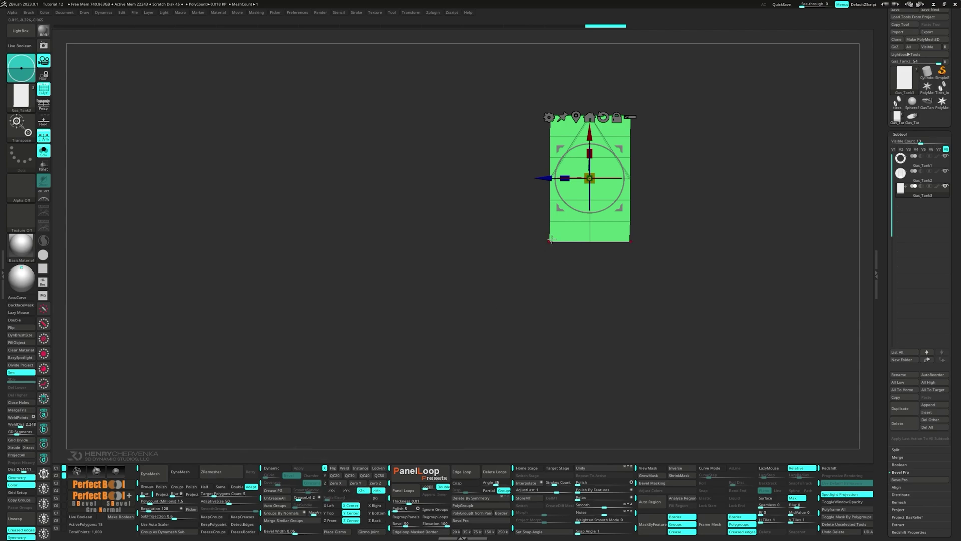
{"action": "key", "text": "q"}
{"action": "key", "text": "s"}
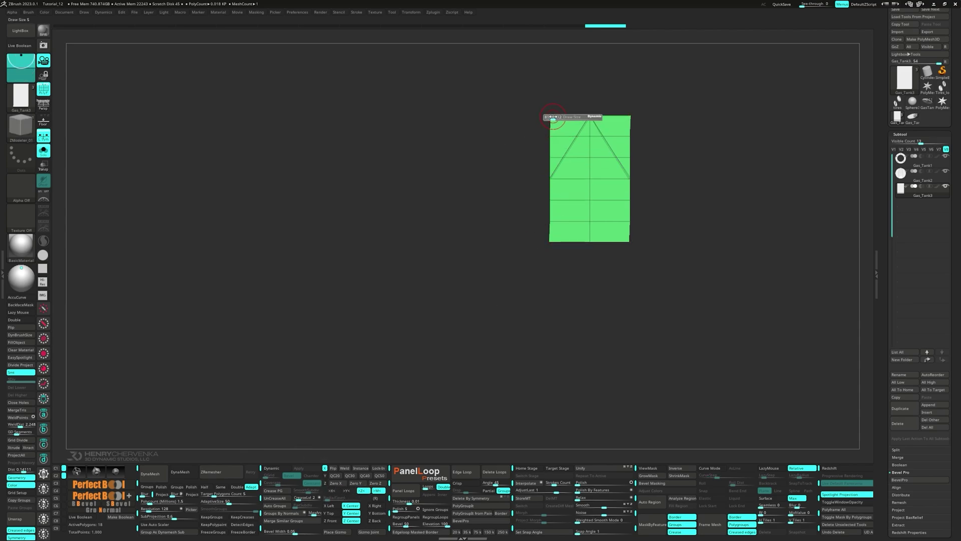
{"action": "key", "text": "space"}
{"action": "key", "text": "space"}
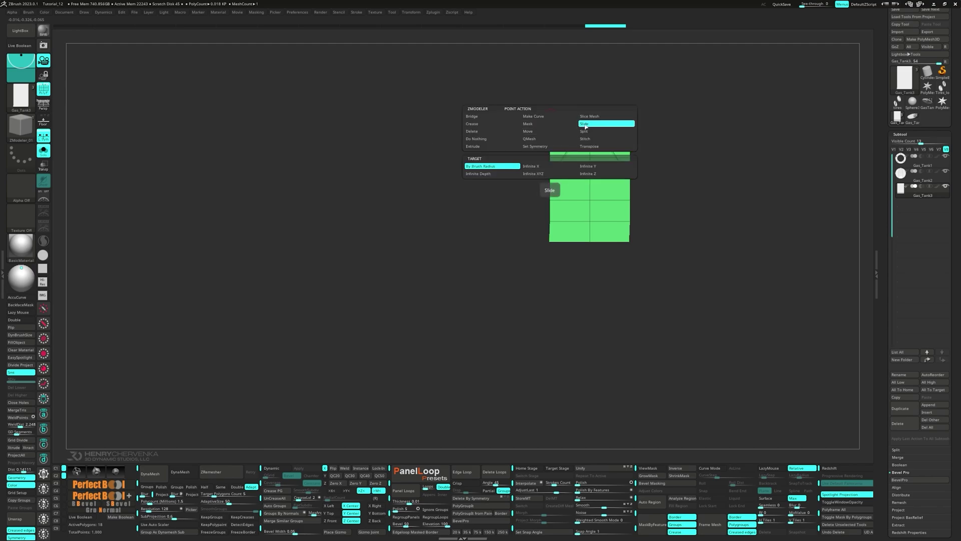
{"action": "left_click", "coordinate": [584, 125]}
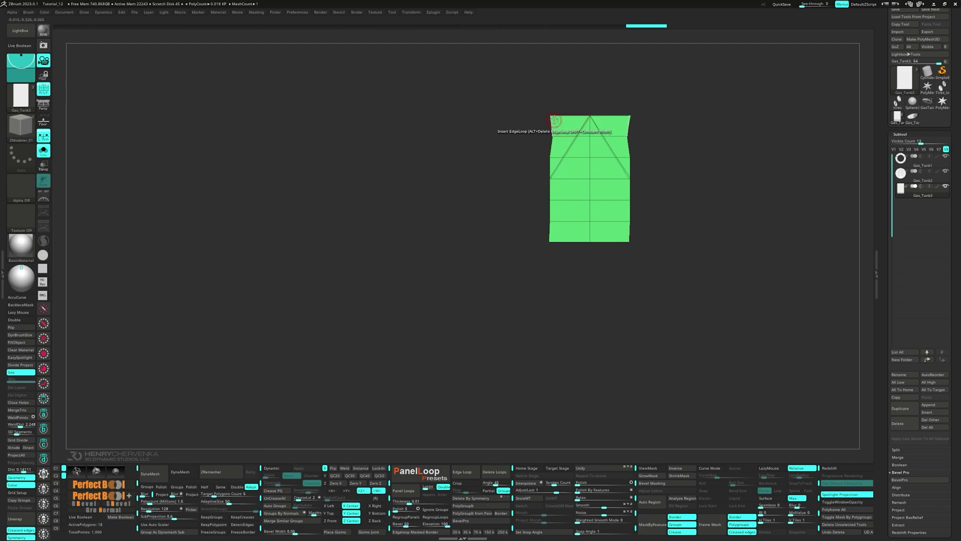
{"action": "left_click_drag", "start_coordinate": [554, 118], "coordinate": [552, 135]}
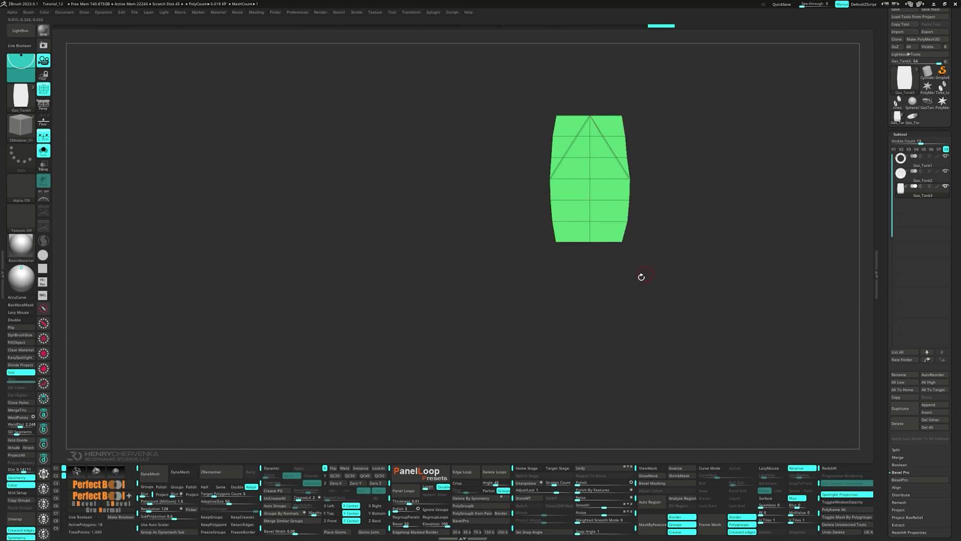
- QMesh all polygons of the tapered face to give it a thin thickness, and flip its normals
{"action": "right_click_drag", "start_coordinate": [565, 194], "coordinate": [575, 193]}
{"action": "key", "text": "space"}
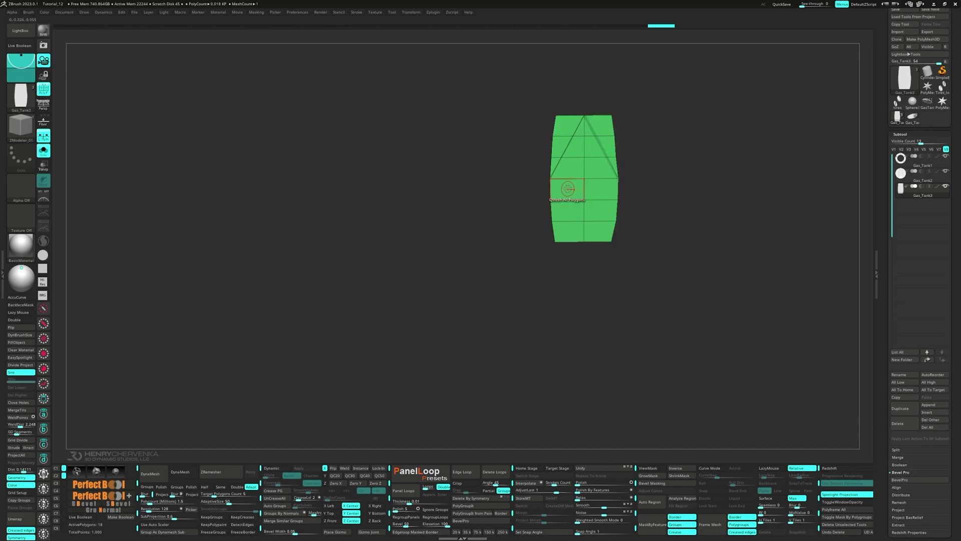
{"action": "left_click_drag", "start_coordinate": [569, 189], "coordinate": [559, 189]}
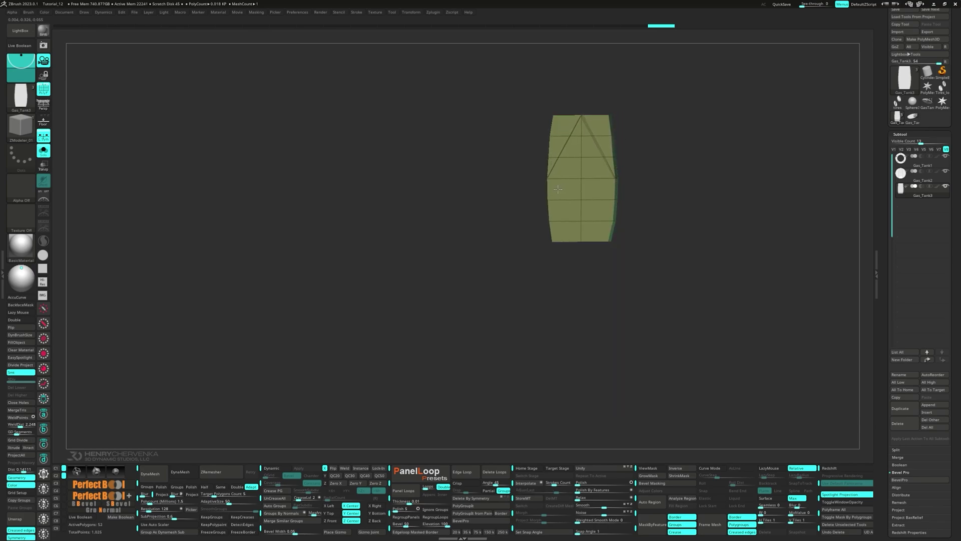
{"action": "left_click", "coordinate": [32, 327]}
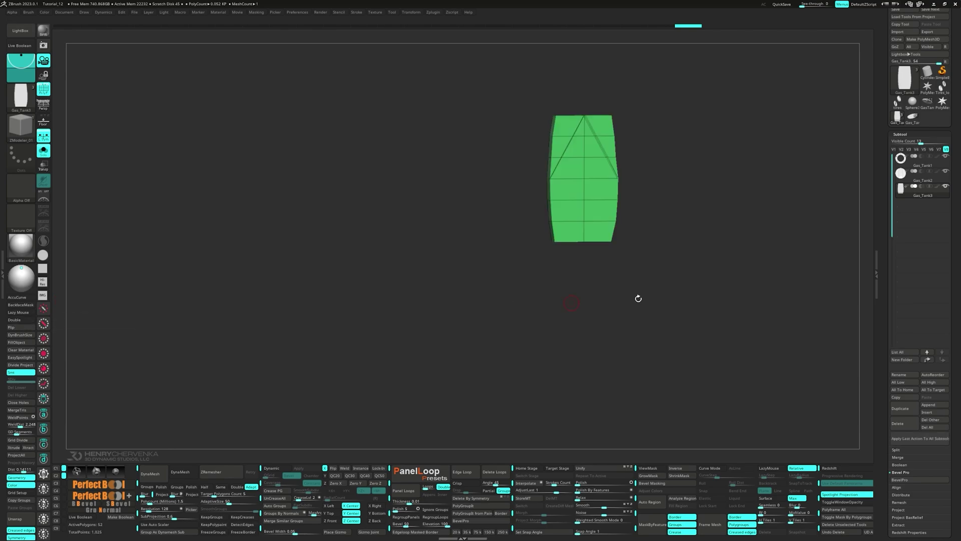
{"action": "mouse_move", "coordinate": [594, 221]}
{"action": "right_mouse_down"}
{"action": "mouse_move", "coordinate": [606, 224]}
{"action": "mouse_move", "coordinate": [578, 217]}
{"action": "right_mouse_up"}
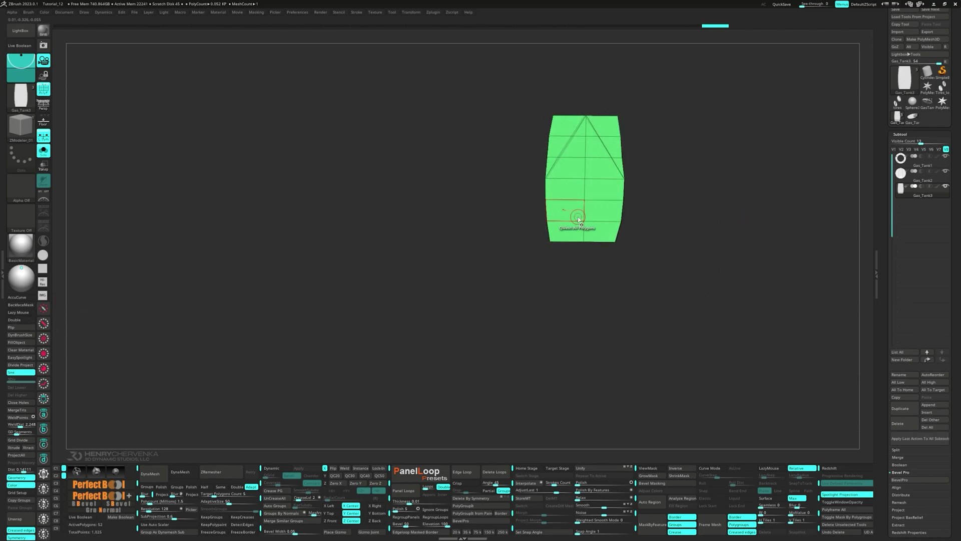
- Turn on dynamic subdivision and mask everything on the piece except the triangular section formed by the diagonal cuts
{"action": "key", "text": "d"}
{"action": "right_click_drag", "start_coordinate": [582, 183], "coordinate": [581, 241], "text": "ctrl"}
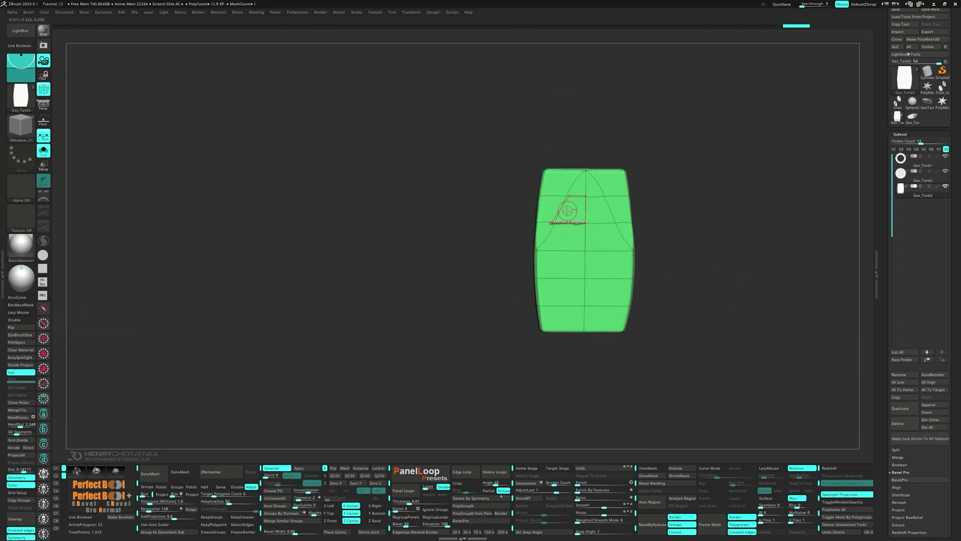
{"action": "key", "text": "space"}
{"action": "left_click", "coordinate": [488, 259]}
{"action": "left_click", "coordinate": [561, 211]}
{"action": "left_click", "coordinate": [609, 209]}
{"action": "mouse_move", "coordinate": [609, 209]}
{"action": "right_mouse_down"}
{"action": "mouse_move", "coordinate": [590, 176]}
{"action": "mouse_move", "coordinate": [606, 234]}
{"action": "mouse_move", "coordinate": [623, 206]}
{"action": "mouse_move", "coordinate": [612, 221]}
{"action": "mouse_move", "coordinate": [509, 233]}
{"action": "mouse_move", "coordinate": [490, 205]}
{"action": "right_mouse_up"}
{"action": "left_click_drag", "start_coordinate": [493, 140], "coordinate": [521, 272], "text": "ctrl"}
{"action": "right_click_drag", "start_coordinate": [500, 264], "coordinate": [548, 269]}
{"action": "left_click_drag", "start_coordinate": [436, 128], "coordinate": [501, 324], "text": "ctrl+alt"}
{"action": "right_click_drag", "start_coordinate": [501, 323], "coordinate": [619, 262]}
{"action": "left_click", "coordinate": [620, 260], "text": "ctrl"}
- Place the gizmo at the piece's centre and rotate the unmasked triangular section slightly so it rises toward the upper end
{"action": "key", "text": "w"}
{"action": "left_click_drag", "start_coordinate": [467, 269], "coordinate": [427, 264], "text": "alt"}
{"action": "left_click", "coordinate": [504, 268], "text": "alt"}
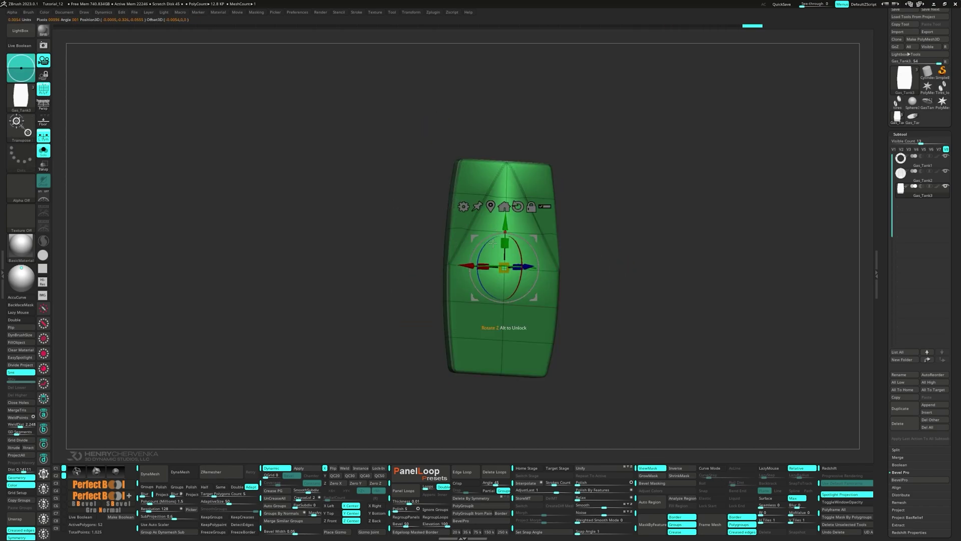
{"action": "left_click_drag", "start_coordinate": [493, 246], "coordinate": [530, 248]}
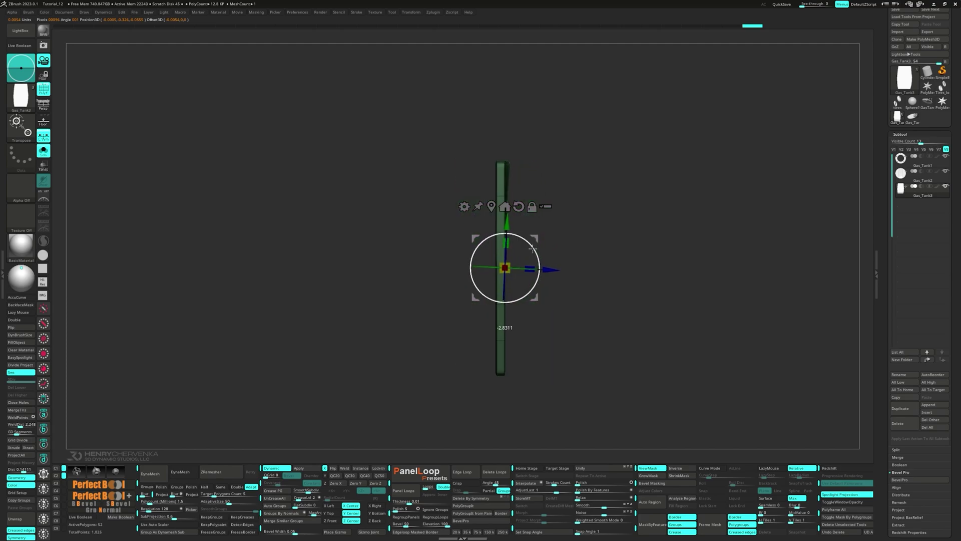
{"action": "mouse_move", "coordinate": [536, 248]}
{"action": "left_mouse_down", "text": "shift"}
{"action": "mouse_move", "coordinate": [616, 231]}
{"action": "mouse_move", "coordinate": [629, 251]}
{"action": "mouse_move", "coordinate": [620, 253]}
{"action": "left_mouse_up", "text": "shift"}
{"action": "right_click_drag", "start_coordinate": [620, 253], "coordinate": [533, 246]}
- Crease the two diagonal edges bounding the raised triangular section
{"action": "key", "text": "space"}
{"action": "left_click", "coordinate": [470, 158]}
{"action": "left_click", "coordinate": [540, 151]}
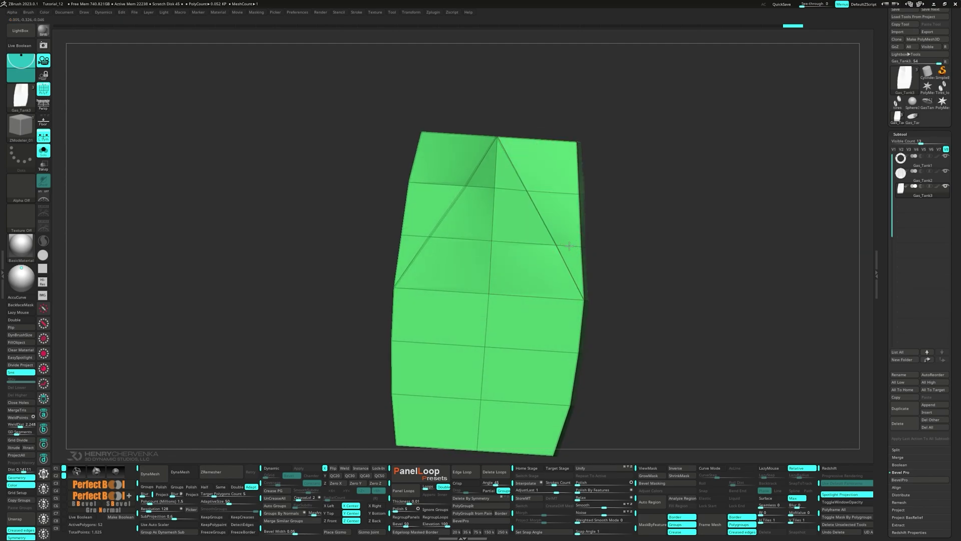
{"action": "left_click", "coordinate": [420, 236]}
{"action": "right_click_drag", "start_coordinate": [420, 236], "coordinate": [464, 264]}
{"action": "right_click_drag", "start_coordinate": [493, 344], "coordinate": [470, 316]}
{"action": "left_click_drag", "start_coordinate": [471, 317], "coordinate": [422, 328]}
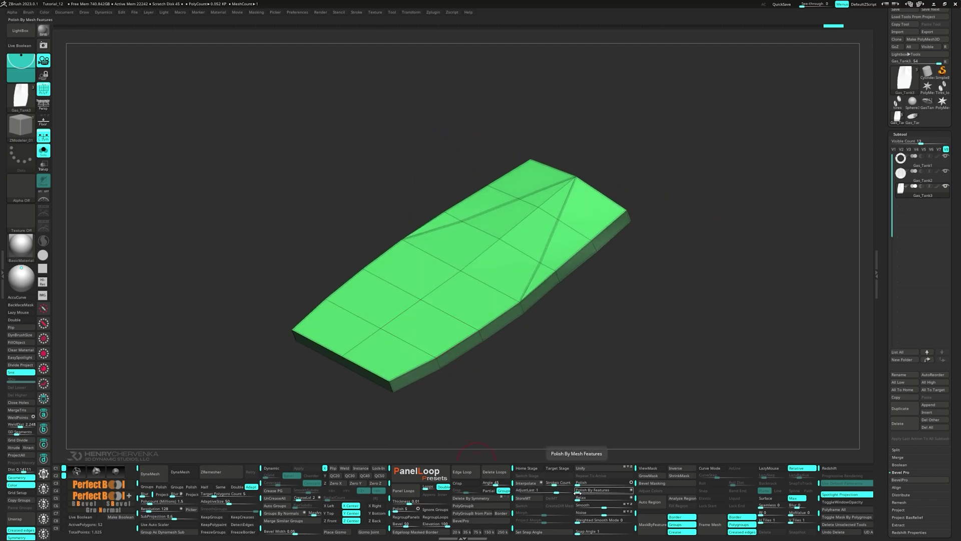
- Turn dynamic subdivision back on and crease the piece's outer rim edges, targeting EdgeLoop Partial
{"action": "key", "text": "d"}
{"action": "key", "text": "shift+f"}
{"action": "left_click_drag", "start_coordinate": [517, 358], "coordinate": [453, 373]}
{"action": "key", "text": "space"}
{"action": "left_click", "coordinate": [561, 394]}
{"action": "key", "text": "shift+f"}
{"action": "key", "text": "space"}
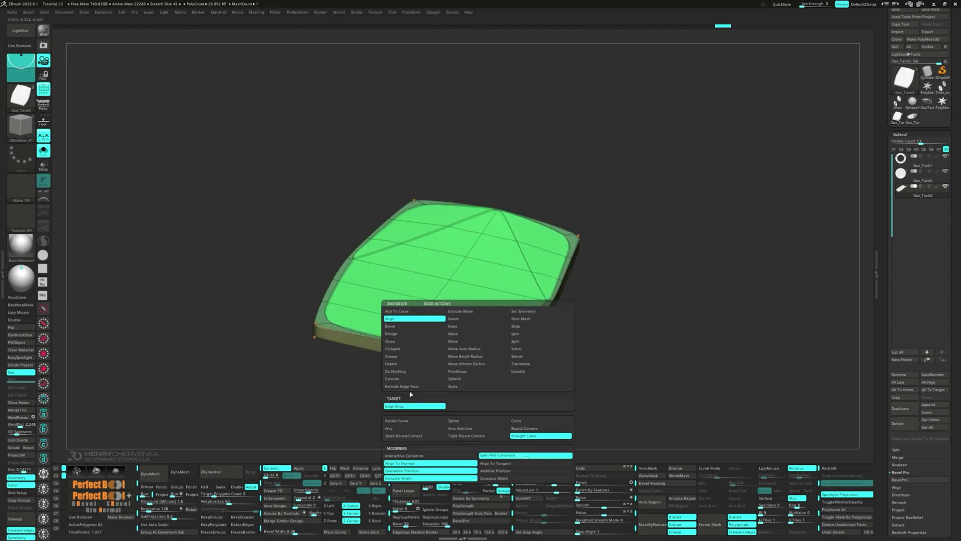
{"action": "left_click", "coordinate": [396, 357]}
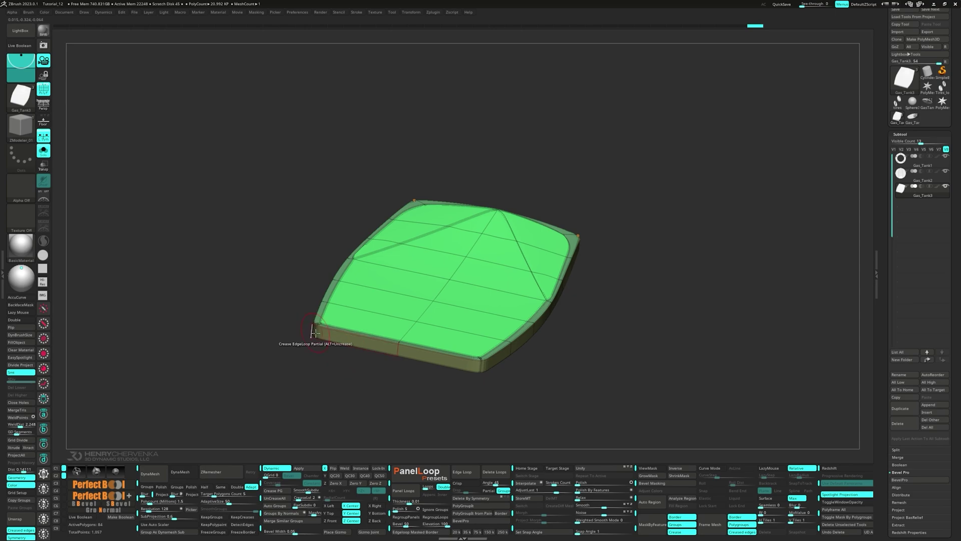
{"action": "left_click_drag", "start_coordinate": [346, 351], "coordinate": [547, 337]}
{"action": "mouse_move", "coordinate": [569, 265]}
{"action": "right_mouse_down"}
{"action": "mouse_move", "coordinate": [506, 311]}
{"action": "mouse_move", "coordinate": [529, 287]}
{"action": "mouse_move", "coordinate": [518, 337]}
{"action": "mouse_move", "coordinate": [532, 341]}
{"action": "right_mouse_up"}
{"action": "left_click", "coordinate": [506, 311]}
- Hide the wireframe, show all subtools, and adjust the piece's thickness slightly using a mask, clearing it when done
{"action": "key", "text": "shift+f"}
{"action": "left_click_drag", "start_coordinate": [532, 339], "coordinate": [521, 309]}
{"action": "key", "text": "ctrl+alt+s"}
{"action": "right_click_drag", "start_coordinate": [535, 329], "coordinate": [514, 302]}
{"action": "key", "text": "w"}
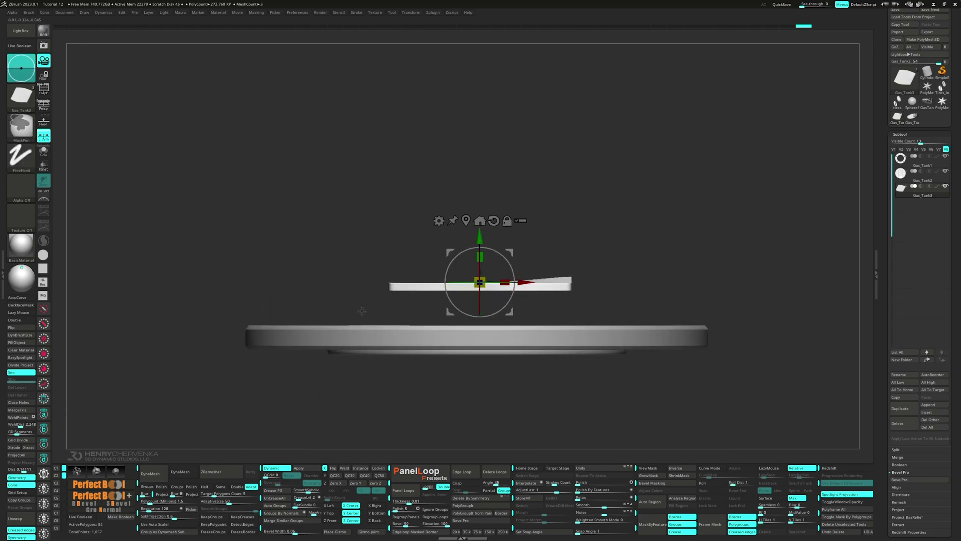
{"action": "left_click_drag", "start_coordinate": [362, 310], "coordinate": [599, 289], "text": "ctrl"}
{"action": "left_click", "coordinate": [599, 289], "text": "ctrl"}
{"action": "left_click_drag", "start_coordinate": [479, 234], "coordinate": [480, 235]}
{"action": "left_click_drag", "start_coordinate": [549, 229], "coordinate": [561, 241], "text": "ctrl"}
- Lower the central piece into the disc's recess and shift it slightly upward along the disc face
{"action": "right_click_drag", "start_coordinate": [561, 242], "coordinate": [588, 284]}
{"action": "left_click_drag", "start_coordinate": [487, 245], "coordinate": [478, 284]}
{"action": "right_click_drag", "start_coordinate": [420, 275], "coordinate": [415, 325]}
{"action": "left_click_drag", "start_coordinate": [415, 324], "coordinate": [395, 311], "text": "shift"}
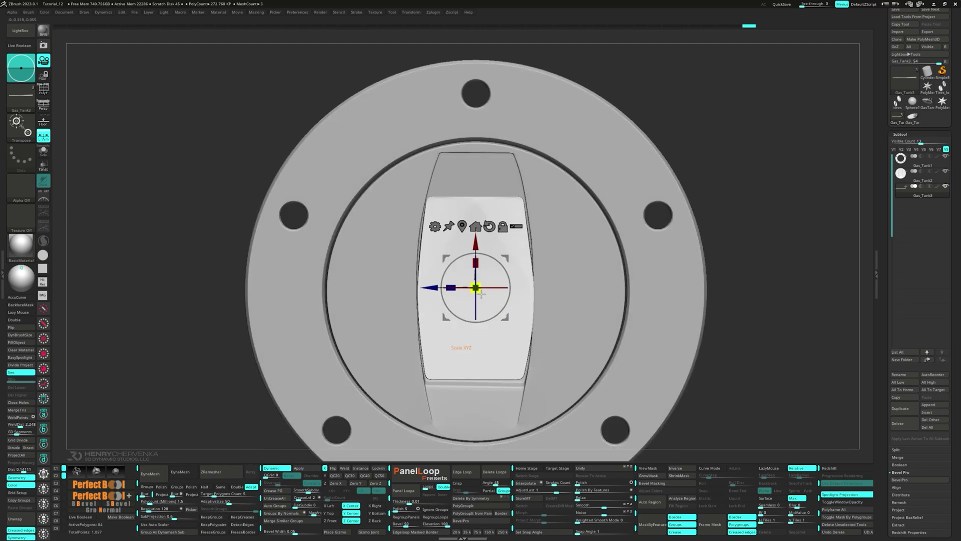
{"action": "left_click_drag", "start_coordinate": [475, 288], "coordinate": [474, 281]}
- Move the piece's corner and side points with the Move Infinite Depth brush so its outline follows the recess edges
{"action": "key", "text": "q"}
{"action": "key", "text": "space"}
{"action": "left_click", "coordinate": [482, 137]}
{"action": "key", "text": "s"}
{"action": "left_click_drag", "start_coordinate": [430, 196], "coordinate": [432, 195]}
{"action": "left_click_drag", "start_coordinate": [522, 190], "coordinate": [528, 194]}
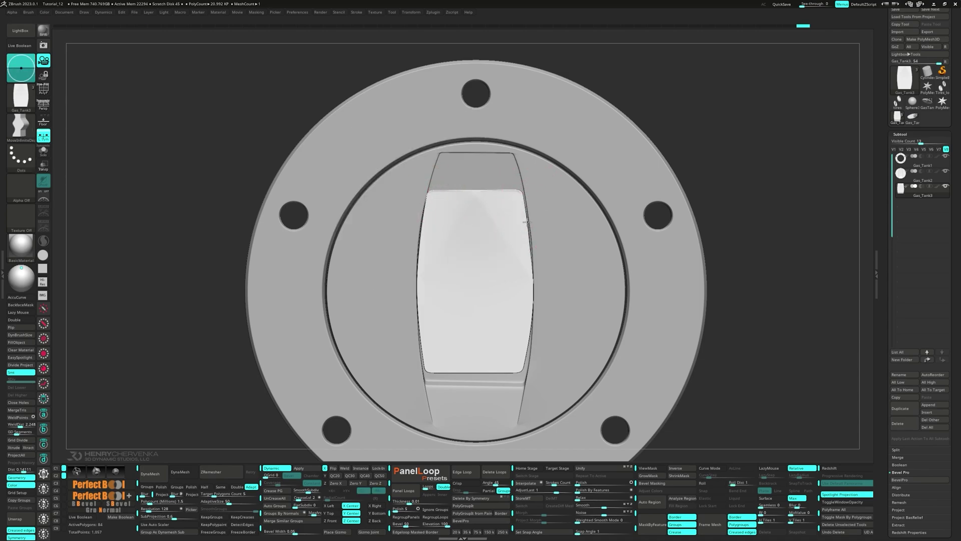
{"action": "left_click_drag", "start_coordinate": [520, 373], "coordinate": [527, 348]}
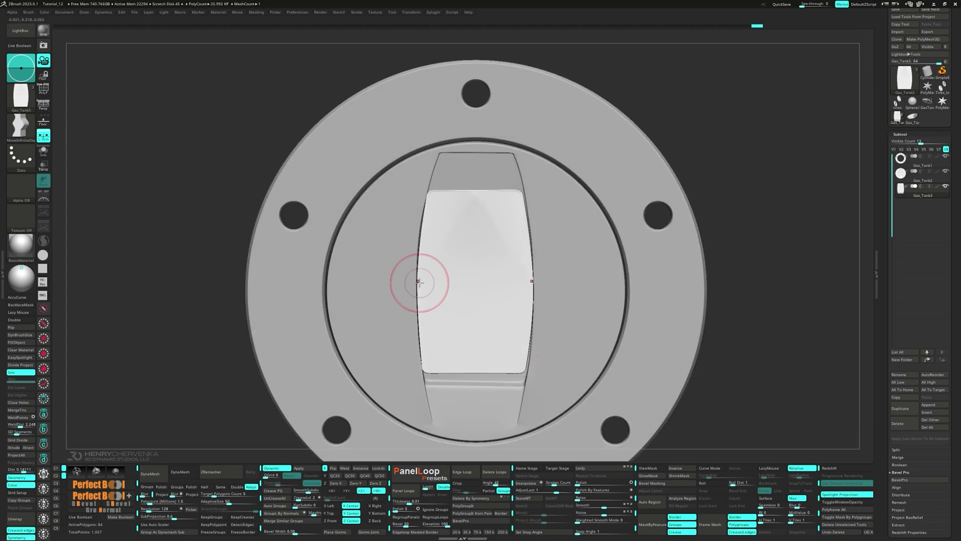
{"action": "key", "text": "w"}
{"action": "key", "text": "q"}
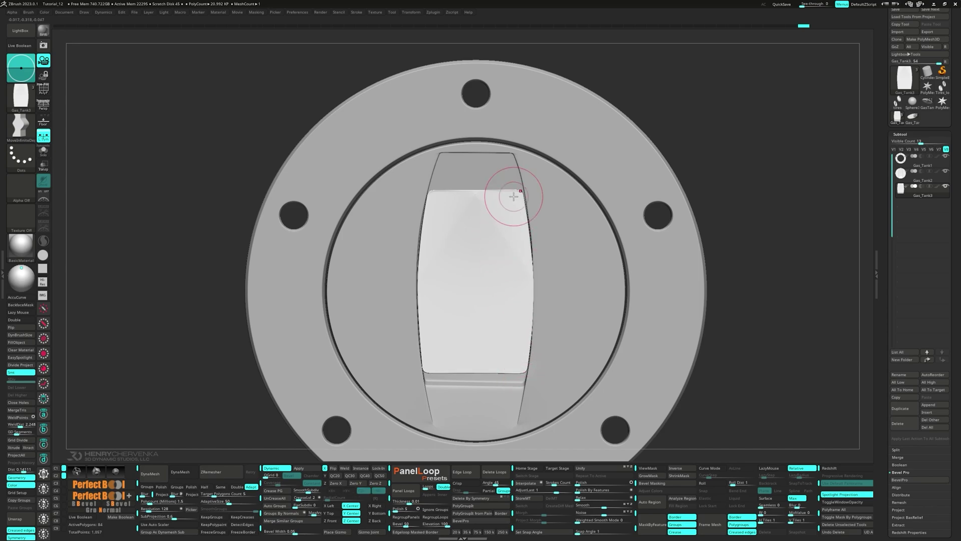
{"action": "right_click_drag", "start_coordinate": [508, 198], "coordinate": [465, 242]}
{"action": "key", "text": "w"}
{"action": "left_click_drag", "start_coordinate": [465, 243], "coordinate": [465, 243]}
{"action": "key", "text": "q"}
{"action": "key", "text": "shift+grave"}
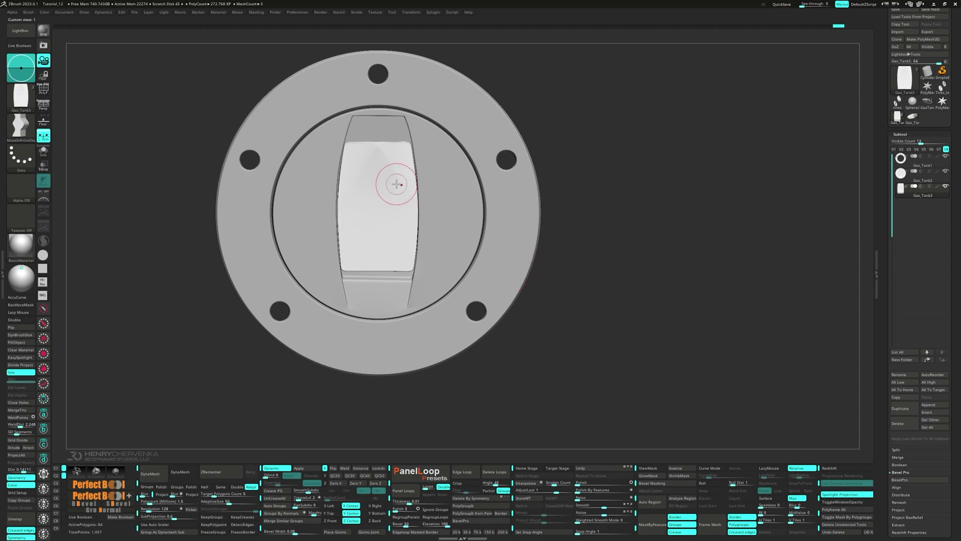
{"action": "key", "text": "m"}
{"action": "left_click", "coordinate": [513, 228]}
{"action": "left_click_drag", "start_coordinate": [171, 142], "coordinate": [575, 143], "text": "ctrl+shift"}
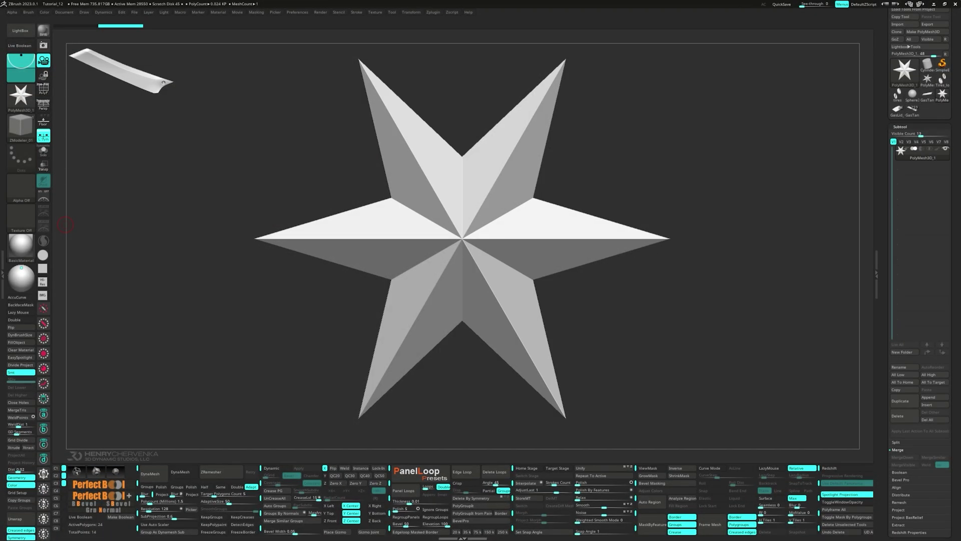
- Replace the PolyMesh3D star with a PolyPlane and frame it in a straight-on view
{"action": "left_click_drag", "start_coordinate": [634, 283], "coordinate": [587, 301]}
{"action": "key", "text": "w"}
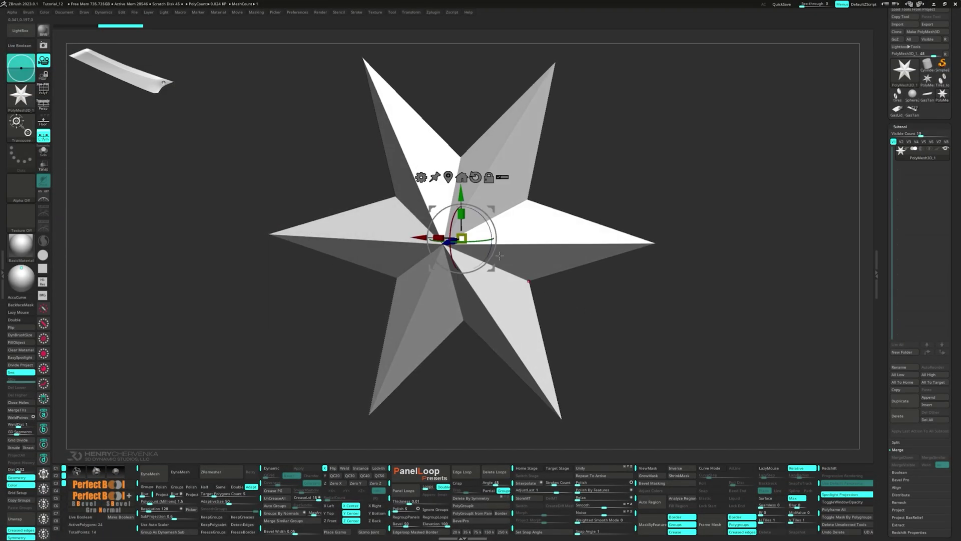
{"action": "left_click", "coordinate": [421, 176]}
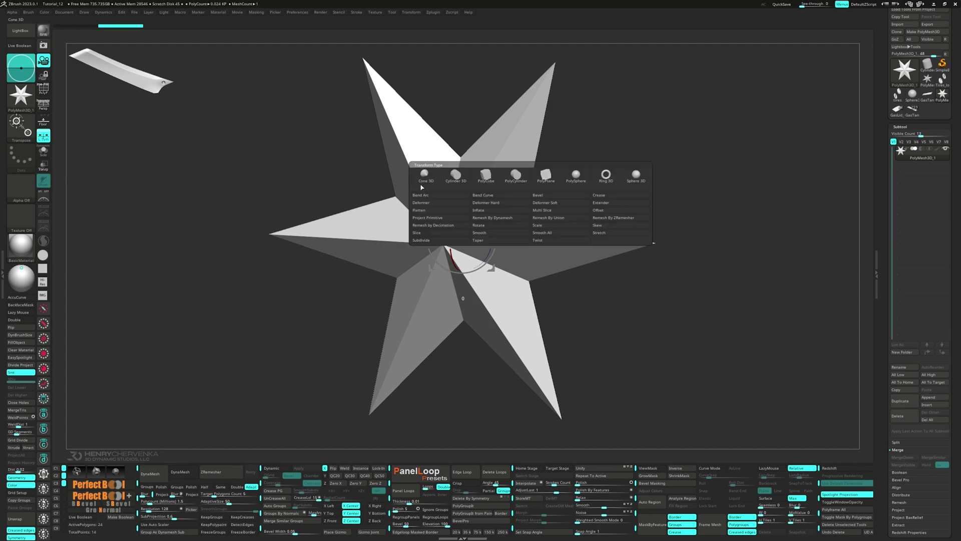
{"action": "left_click", "coordinate": [546, 175]}
{"action": "left_click_drag", "start_coordinate": [497, 269], "coordinate": [502, 268], "text": "shift"}
{"action": "key", "text": "f"}
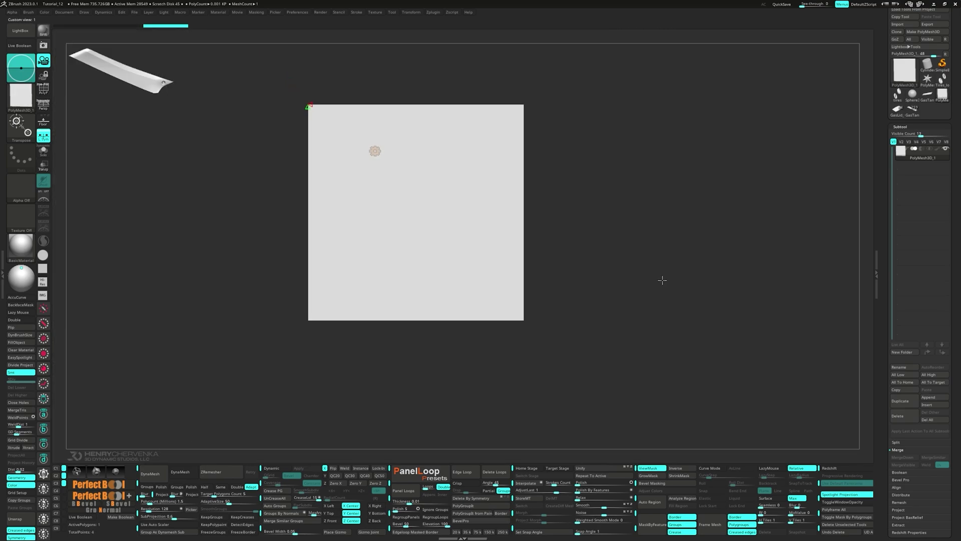
- Show the wireframe and move the plane's corner points using masks to form a long, low slanted strip
{"action": "key", "text": "shift+f"}
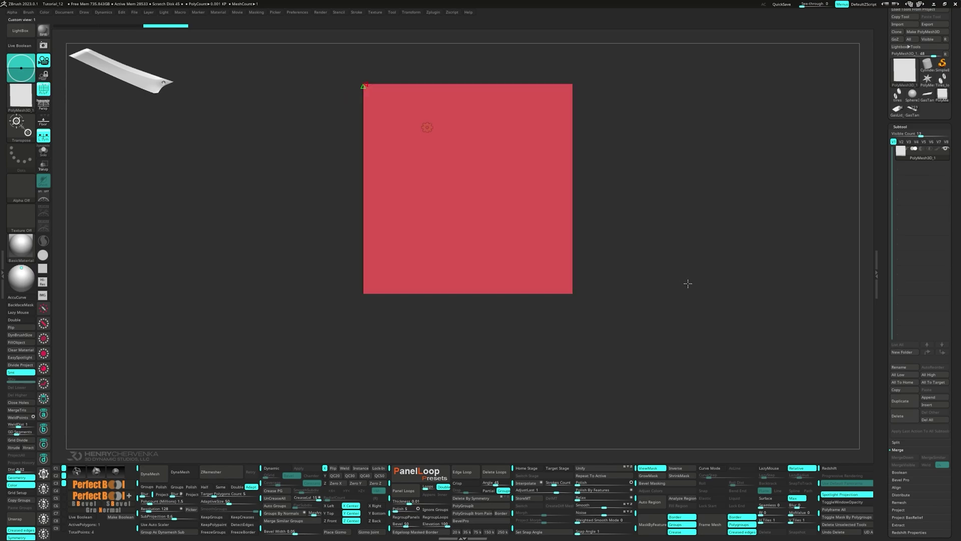
{"action": "left_click_drag", "start_coordinate": [688, 284], "coordinate": [624, 285], "text": "alt"}
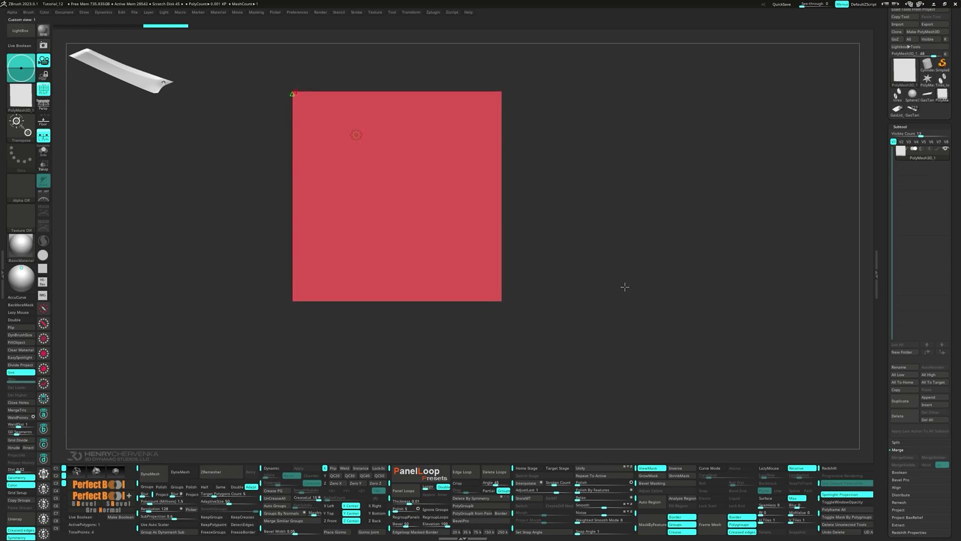
{"action": "left_click_drag", "start_coordinate": [251, 72], "coordinate": [328, 120], "text": "ctrl"}
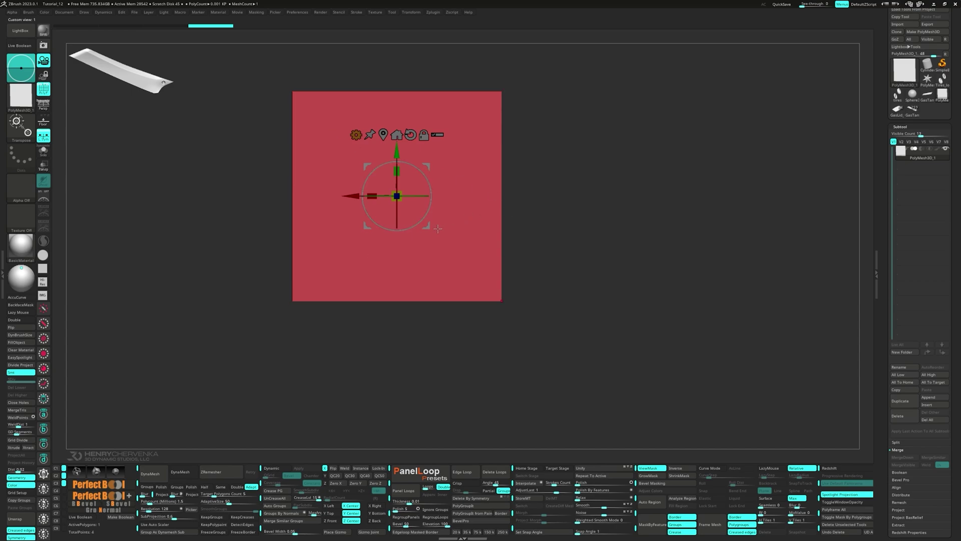
{"action": "mouse_move", "coordinate": [435, 228]}
{"action": "left_mouse_down"}
{"action": "mouse_move", "coordinate": [509, 232]}
{"action": "mouse_move", "coordinate": [611, 209]}
{"action": "left_mouse_up"}
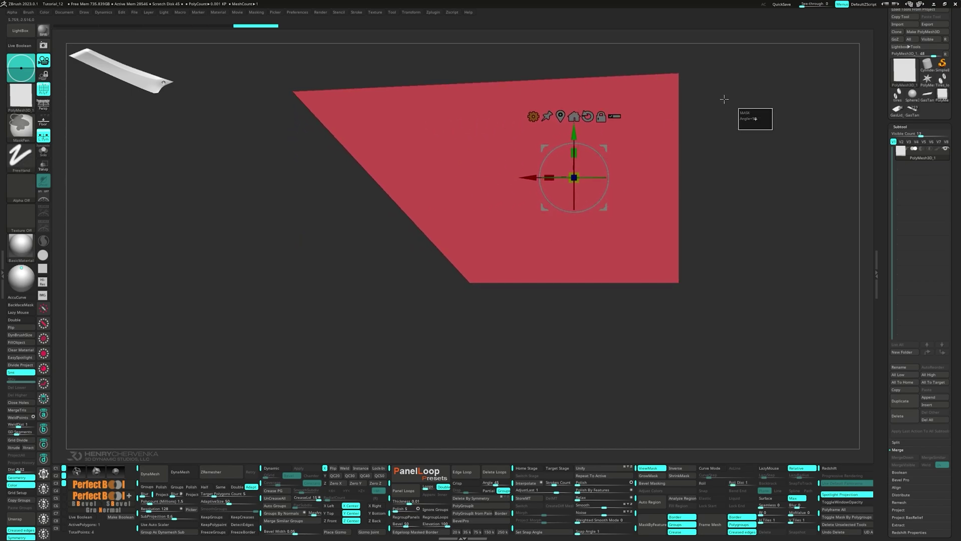
{"action": "left_click_drag", "start_coordinate": [710, 90], "coordinate": [709, 91], "text": "ctrl"}
{"action": "mouse_move", "coordinate": [606, 207]}
{"action": "left_mouse_down"}
{"action": "mouse_move", "coordinate": [589, 66]}
{"action": "mouse_move", "coordinate": [386, 68]}
{"action": "mouse_move", "coordinate": [486, 267]}
{"action": "mouse_move", "coordinate": [457, 273]}
{"action": "left_mouse_up"}
{"action": "left_click", "coordinate": [672, 173], "text": "ctrl"}
{"action": "left_click", "coordinate": [560, 275], "text": "ctrl"}
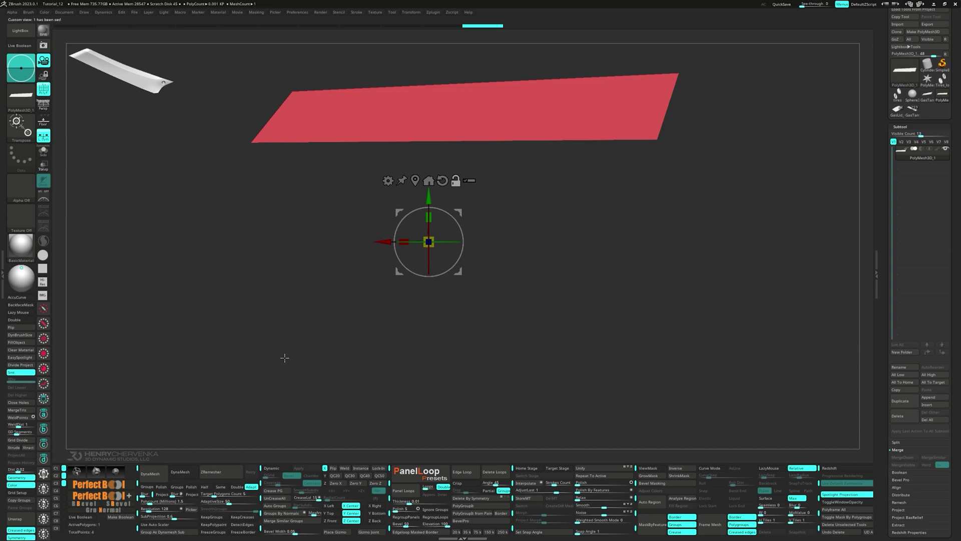
- Insert five evenly spaced edge loops across the strip's length with ZModeler
{"action": "key", "text": "q"}
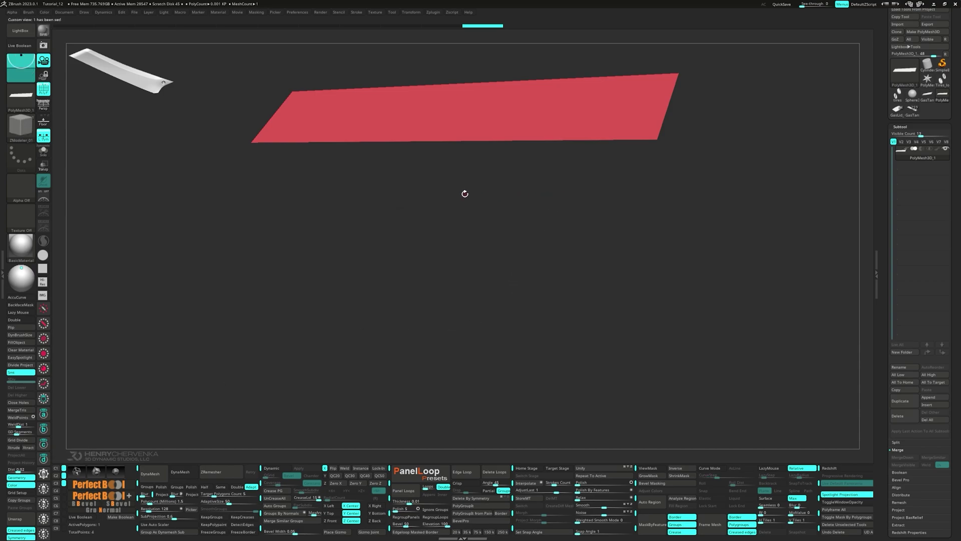
{"action": "key", "text": "space"}
{"action": "left_click", "coordinate": [454, 146]}
{"action": "left_click", "coordinate": [454, 140]}
- Enable dynamic brush size and move the points along both long edges so the strip bows gently downward
{"action": "key", "text": "s"}
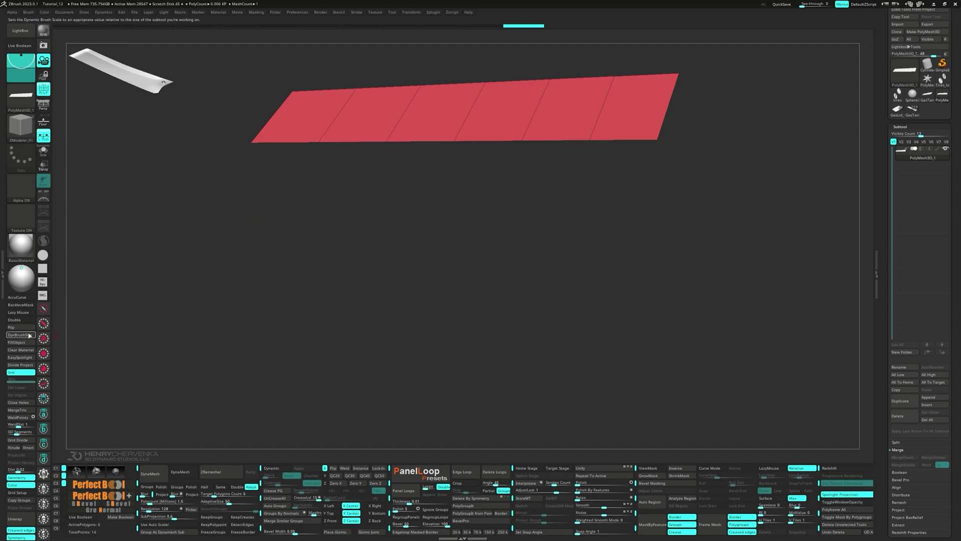
{"action": "left_click", "coordinate": [28, 335]}
{"action": "left_click_drag", "start_coordinate": [349, 100], "coordinate": [350, 93]}
{"action": "left_click_drag", "start_coordinate": [422, 86], "coordinate": [422, 94]}
{"action": "left_click_drag", "start_coordinate": [387, 143], "coordinate": [390, 148]}
{"action": "left_click_drag", "start_coordinate": [486, 83], "coordinate": [492, 94]}
{"action": "left_click_drag", "start_coordinate": [455, 141], "coordinate": [461, 144]}
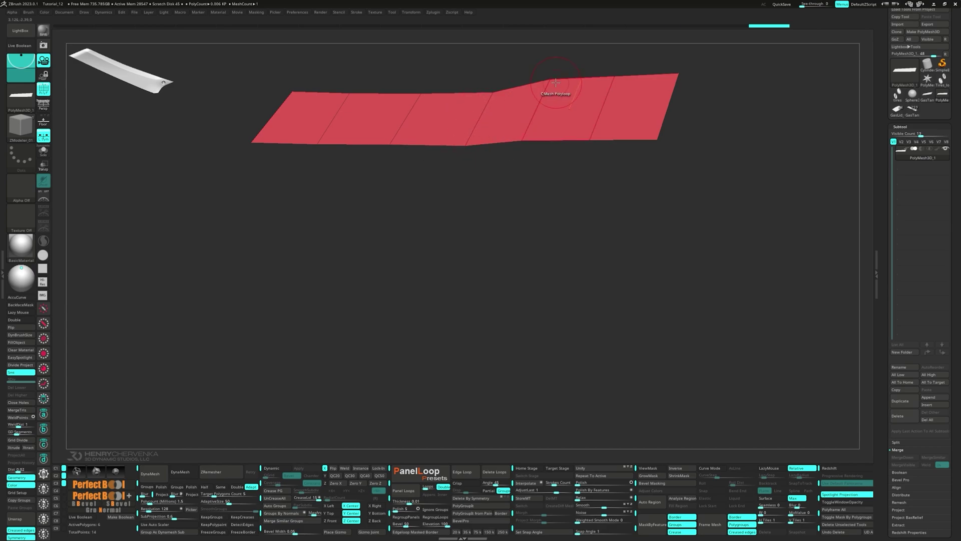
{"action": "left_click_drag", "start_coordinate": [552, 80], "coordinate": [569, 89]}
{"action": "left_click_drag", "start_coordinate": [523, 140], "coordinate": [544, 143]}
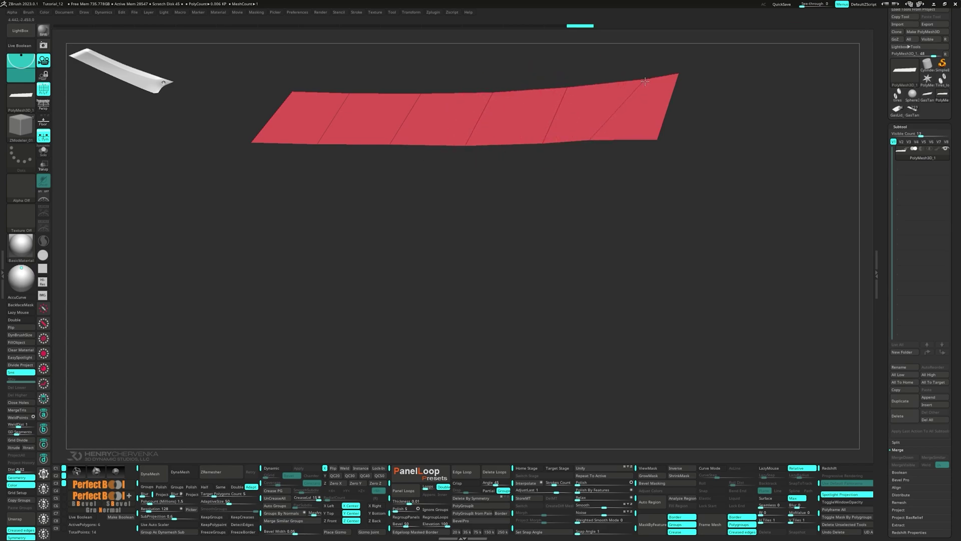
{"action": "left_click_drag", "start_coordinate": [620, 140], "coordinate": [620, 141]}
- Insert additional crosswise edge loops between the existing ones along the strip
{"action": "left_click", "coordinate": [318, 101]}
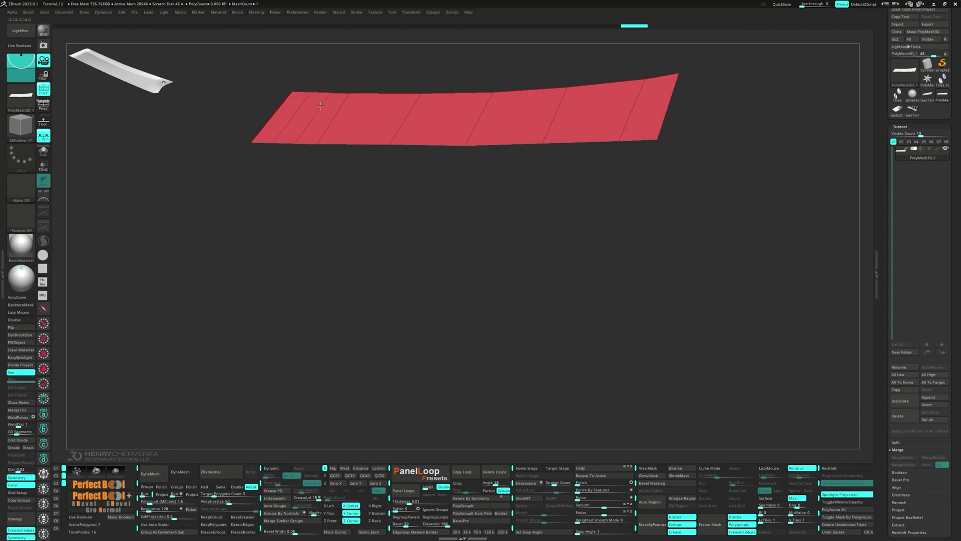
{"action": "left_click", "coordinate": [306, 94]}
{"action": "left_click", "coordinate": [379, 94]}
{"action": "left_click", "coordinate": [549, 96]}
{"action": "left_click", "coordinate": [600, 92]}
- Extrude the strip's upper edge loop slightly upward and insert a lengthwise edge loop through the lower part
{"action": "key", "text": "space"}
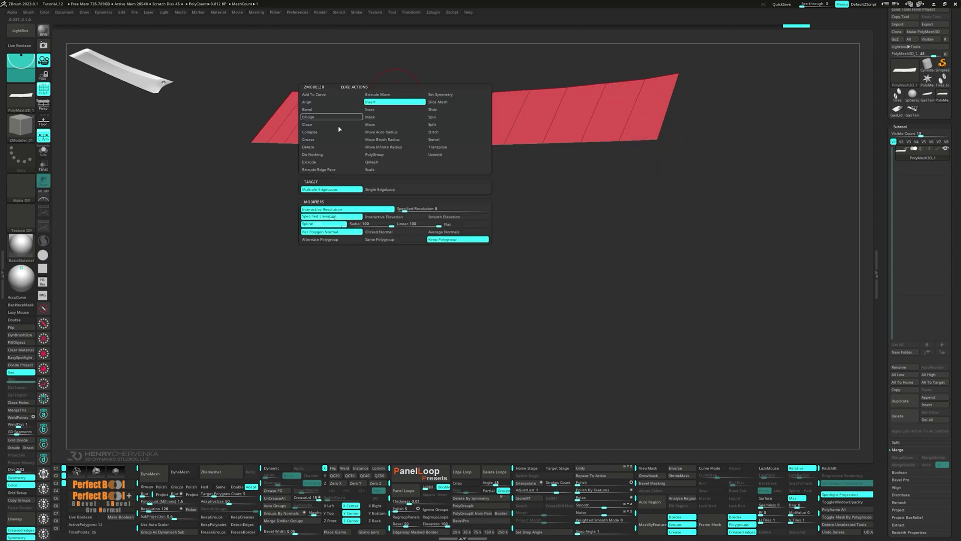
{"action": "left_click", "coordinate": [309, 162]}
{"action": "left_click_drag", "start_coordinate": [395, 98], "coordinate": [403, 77]}
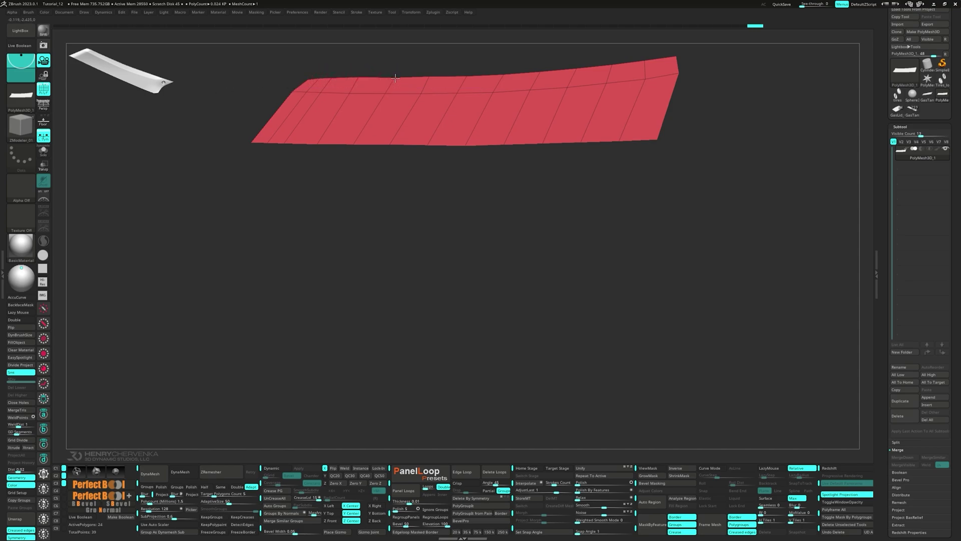
{"action": "key", "text": "space"}
{"action": "left_click", "coordinate": [623, 127]}
{"action": "left_click", "coordinate": [660, 126]}
- Extrude single edges at the strip's right end to form an upper and a lower prong around a notch
{"action": "key", "text": "space"}
{"action": "left_click", "coordinate": [609, 195]}
{"action": "left_click_drag", "start_coordinate": [663, 120], "coordinate": [699, 136], "text": "shift"}
{"action": "left_click_drag", "start_coordinate": [678, 90], "coordinate": [717, 54]}
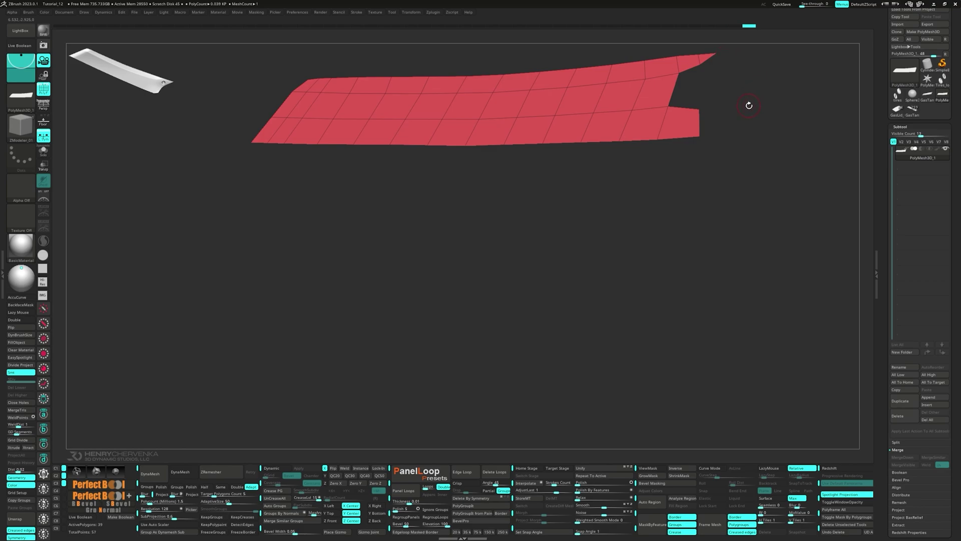
{"action": "left_click_drag", "start_coordinate": [678, 92], "coordinate": [730, 94]}
- Insert a circular disc mesh on the strip, move it into the notch at the right end, and clear the mask
{"action": "key", "text": "space"}
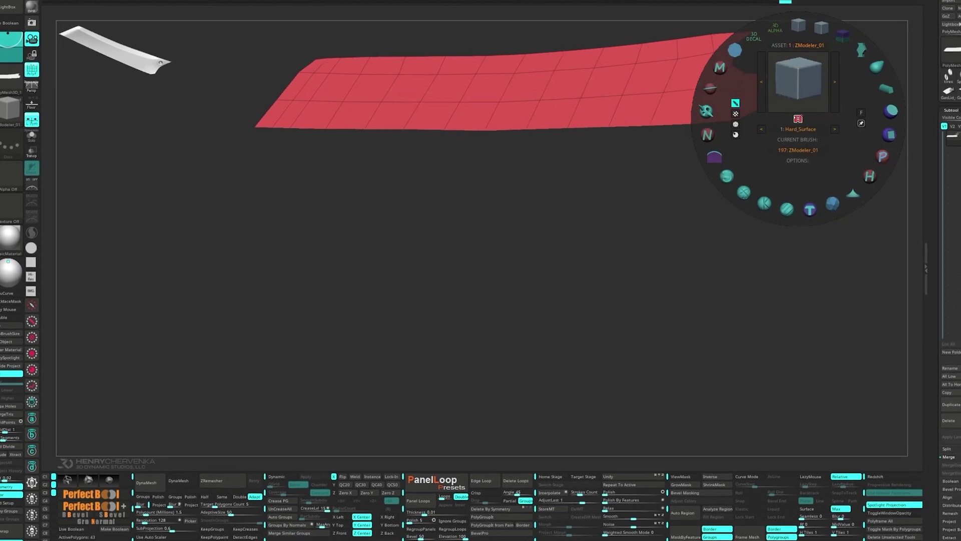
{"action": "left_click", "coordinate": [682, 78]}
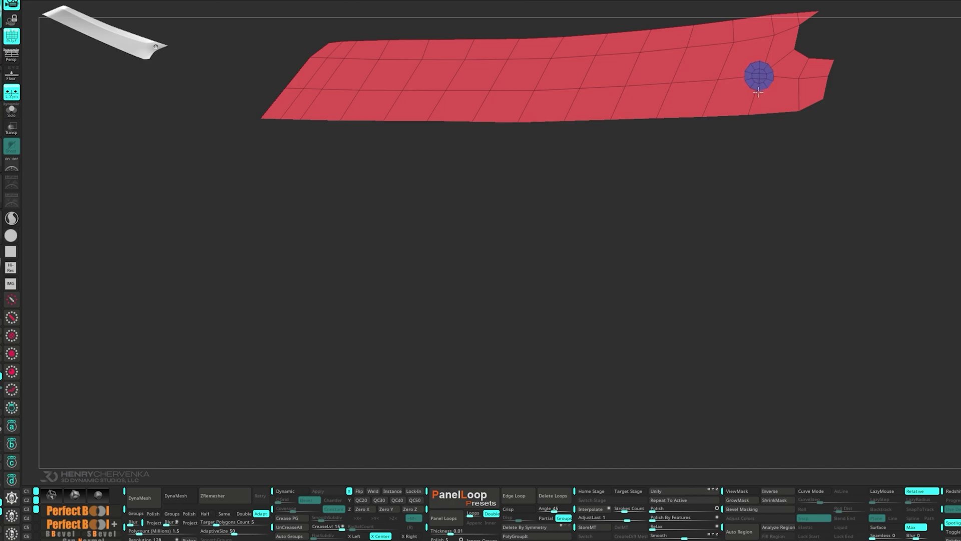
{"action": "key", "text": "ctrl+a"}
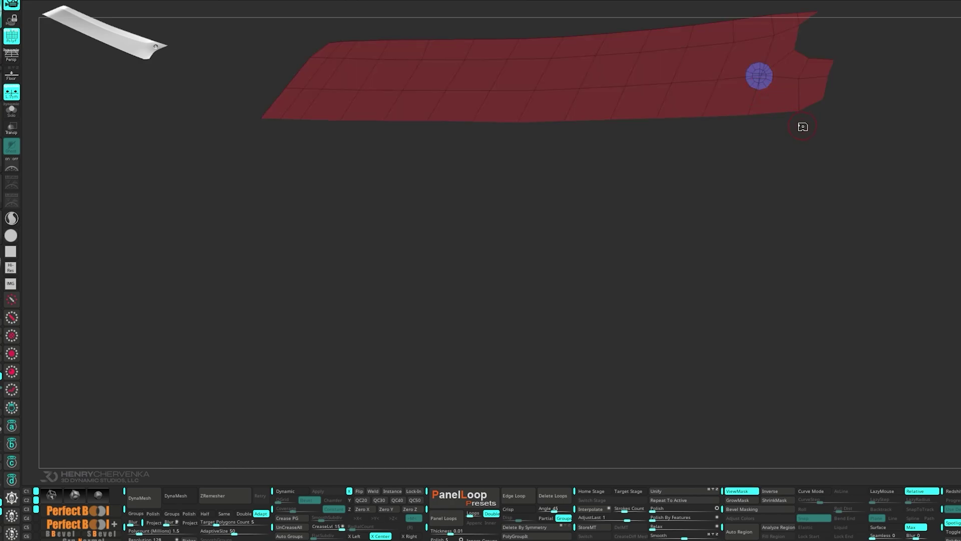
{"action": "key", "text": "space"}
{"action": "key", "text": "w"}
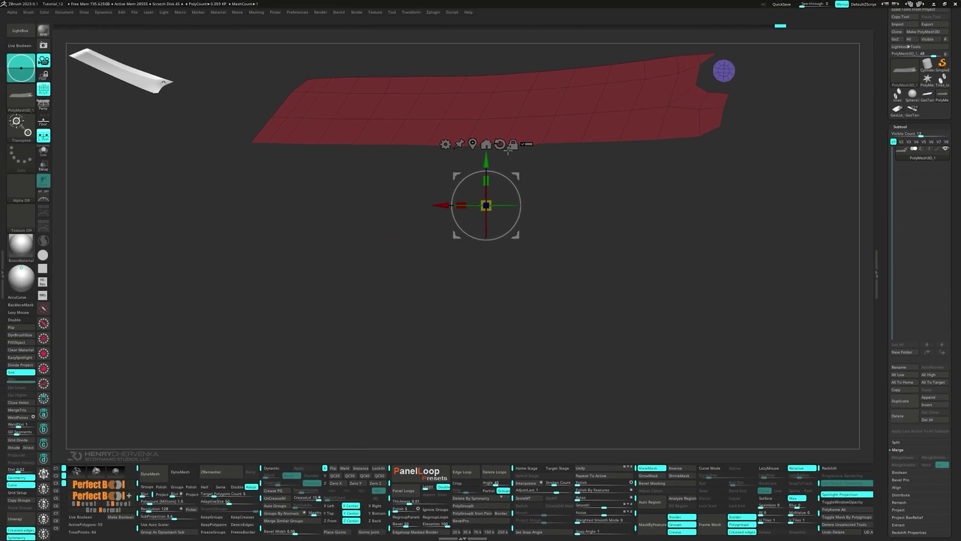
{"action": "left_click", "coordinate": [724, 71]}
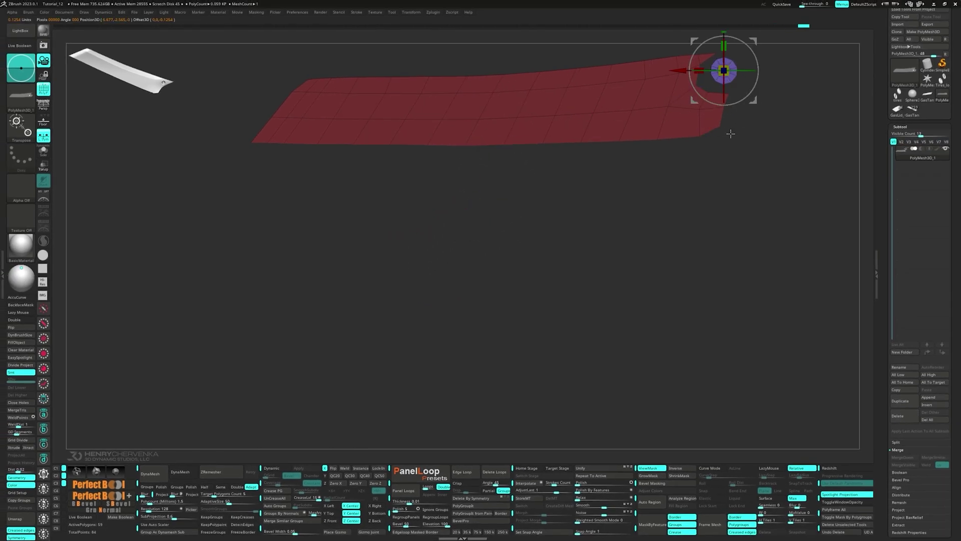
{"action": "key", "text": "q"}
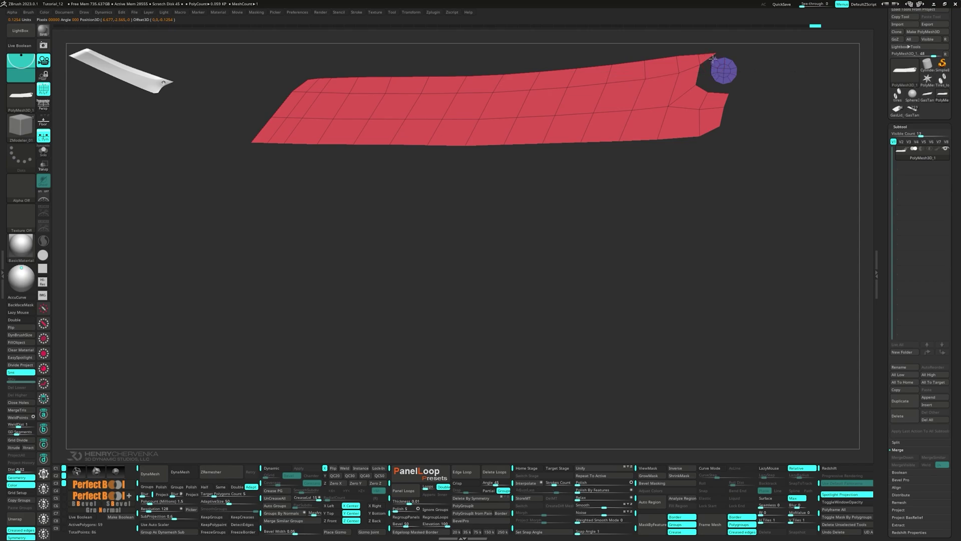
- Connect the disc to the notch edges with a pointed upper corner and regroup the whole mesh as one polygroup
{"action": "mouse_move", "coordinate": [712, 55]}
{"action": "left_mouse_down"}
{"action": "mouse_move", "coordinate": [701, 83]}
{"action": "mouse_move", "coordinate": [722, 96]}
{"action": "mouse_move", "coordinate": [737, 95]}
{"action": "mouse_move", "coordinate": [726, 53]}
{"action": "mouse_move", "coordinate": [744, 53]}
{"action": "mouse_move", "coordinate": [746, 74]}
{"action": "mouse_move", "coordinate": [769, 56]}
{"action": "mouse_move", "coordinate": [751, 65]}
{"action": "left_mouse_up"}
{"action": "key", "text": "s"}
{"action": "key", "text": "s"}
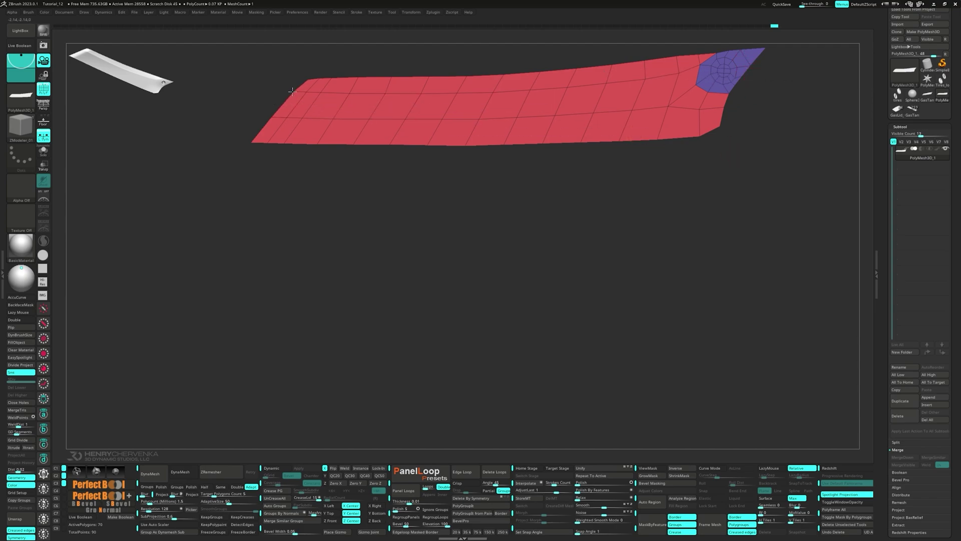
{"action": "key", "text": "ctrl+w"}
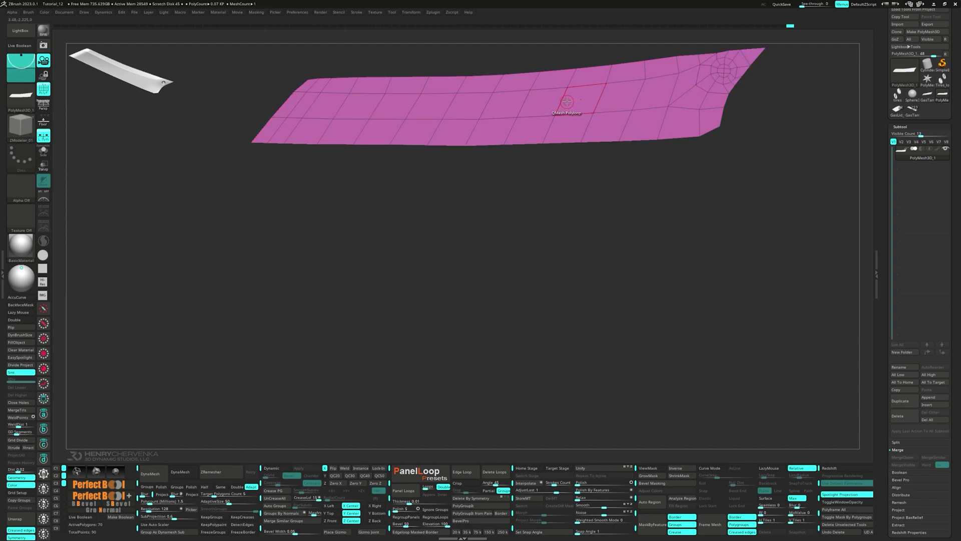
- Extrude all of the strip's polygons to give it a thin, even thickness and flip its normals
{"action": "key", "text": "space"}
{"action": "left_click", "coordinate": [449, 203]}
{"action": "right_click_drag", "start_coordinate": [537, 103], "coordinate": [518, 162]}
{"action": "left_click_drag", "start_coordinate": [519, 156], "coordinate": [481, 169]}
{"action": "left_click", "coordinate": [22, 327]}
{"action": "right_click_drag", "start_coordinate": [458, 184], "coordinate": [477, 169]}
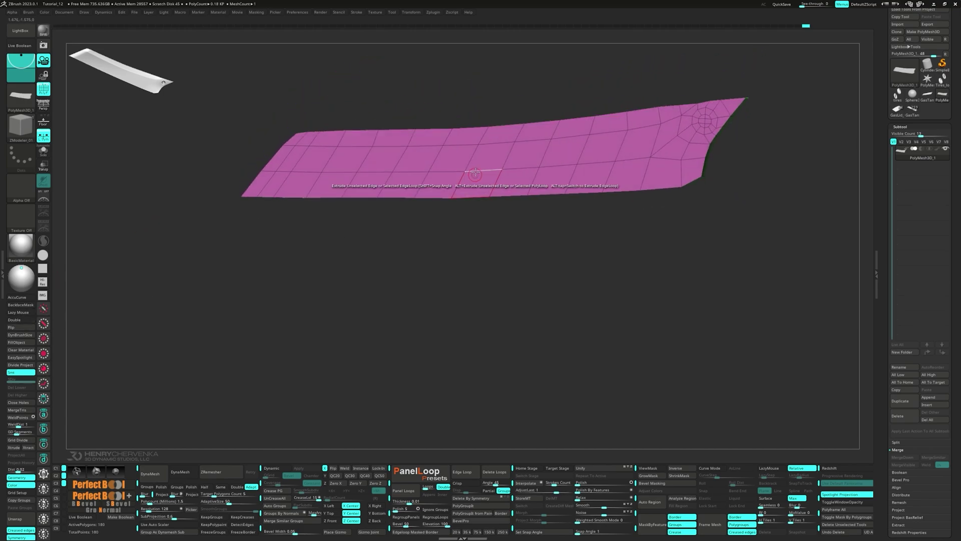
- View the thickened strip edge-on using the saved custom views and recentre the transform gizmo on it
{"action": "right_click_drag", "start_coordinate": [486, 132], "coordinate": [498, 192]}
{"action": "left_click", "coordinate": [64, 475]}
{"action": "left_click", "coordinate": [64, 483]}
{"action": "key", "text": "3"}
{"action": "key", "text": "2"}
{"action": "key", "text": "w"}
{"action": "left_click", "coordinate": [725, 227], "text": "alt"}
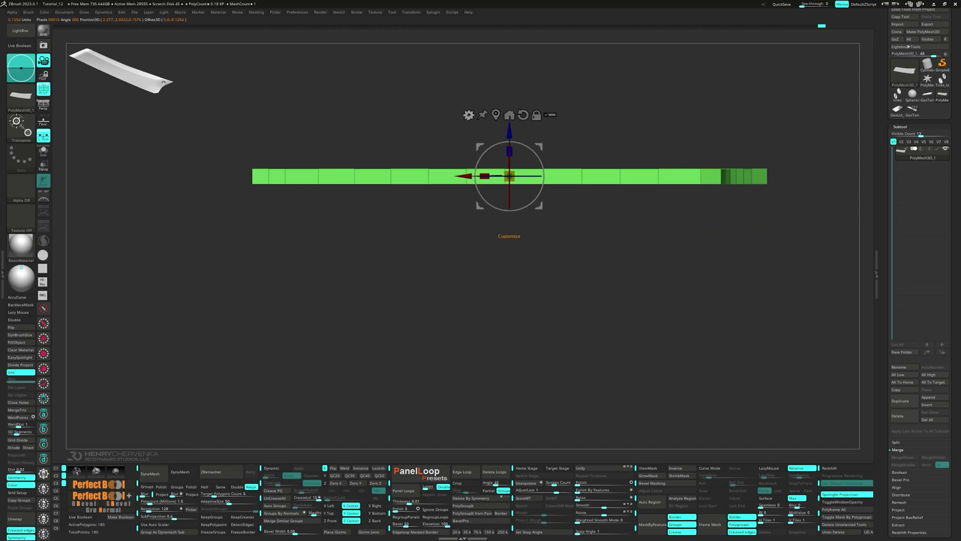
- Mask all but the front face's upper row of points and move that row back by about 0.22
{"action": "right_click_drag", "start_coordinate": [418, 147], "coordinate": [330, 161]}
{"action": "key", "text": "q"}
{"action": "left_click_drag", "start_coordinate": [285, 118], "coordinate": [478, 172], "text": "ctrl"}
{"action": "left_click_drag", "start_coordinate": [479, 107], "coordinate": [561, 163], "text": "ctrl"}
{"action": "left_click_drag", "start_coordinate": [549, 105], "coordinate": [683, 152], "text": "ctrl"}
{"action": "right_click_drag", "start_coordinate": [683, 152], "coordinate": [603, 161], "text": "shift"}
{"action": "left_click_drag", "start_coordinate": [514, 92], "coordinate": [600, 241], "text": "ctrl"}
{"action": "key", "text": "w"}
{"action": "right_click_drag", "start_coordinate": [601, 185], "coordinate": [620, 198]}
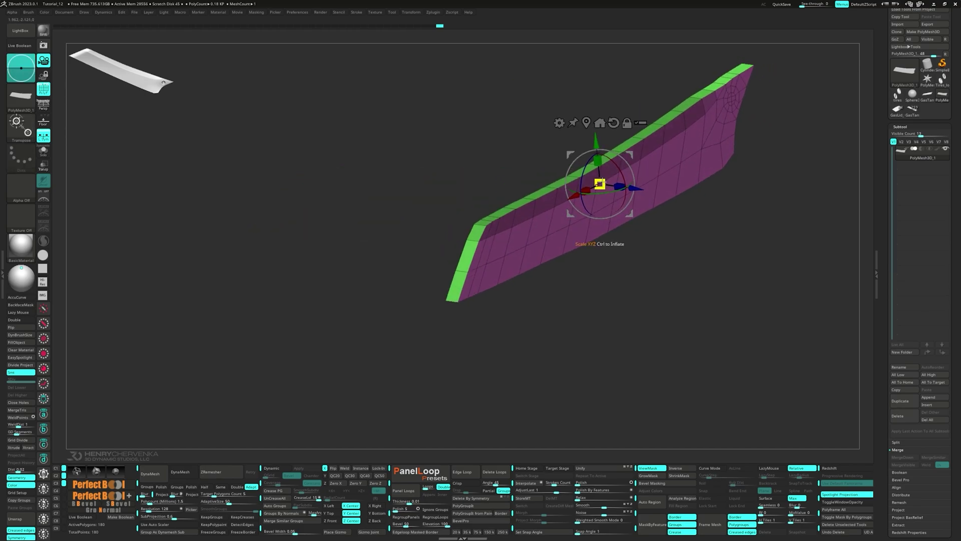
{"action": "key", "text": "ctrl+i"}
{"action": "left_click_drag", "start_coordinate": [635, 189], "coordinate": [627, 187]}
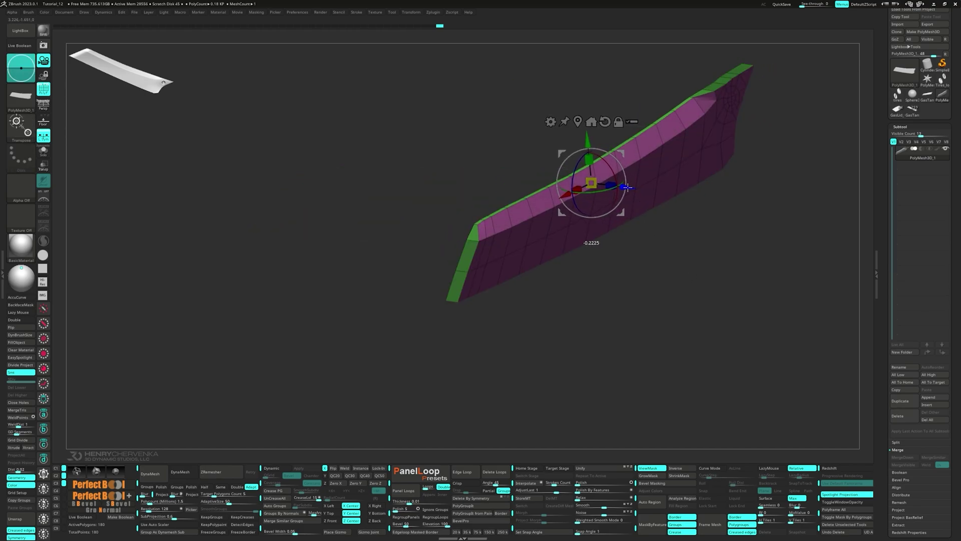
- Fine-tune the chamfered upper row's depth slightly and clear the mask
{"action": "right_click_drag", "start_coordinate": [628, 187], "coordinate": [629, 146]}
{"action": "left_click_drag", "start_coordinate": [629, 146], "coordinate": [637, 153], "text": "ctrl"}
{"action": "right_click_drag", "start_coordinate": [637, 154], "coordinate": [657, 195]}
{"action": "left_click_drag", "start_coordinate": [660, 195], "coordinate": [654, 196]}
{"action": "right_click_drag", "start_coordinate": [654, 195], "coordinate": [682, 268]}
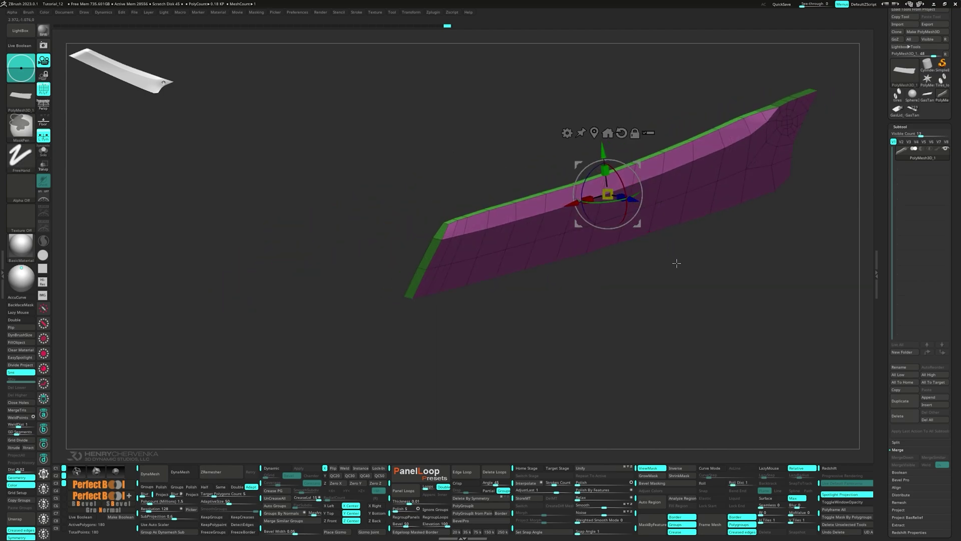
{"action": "left_click_drag", "start_coordinate": [683, 272], "coordinate": [682, 277], "text": "ctrl"}
{"action": "right_click_drag", "start_coordinate": [673, 281], "coordinate": [598, 272], "text": "shift"}
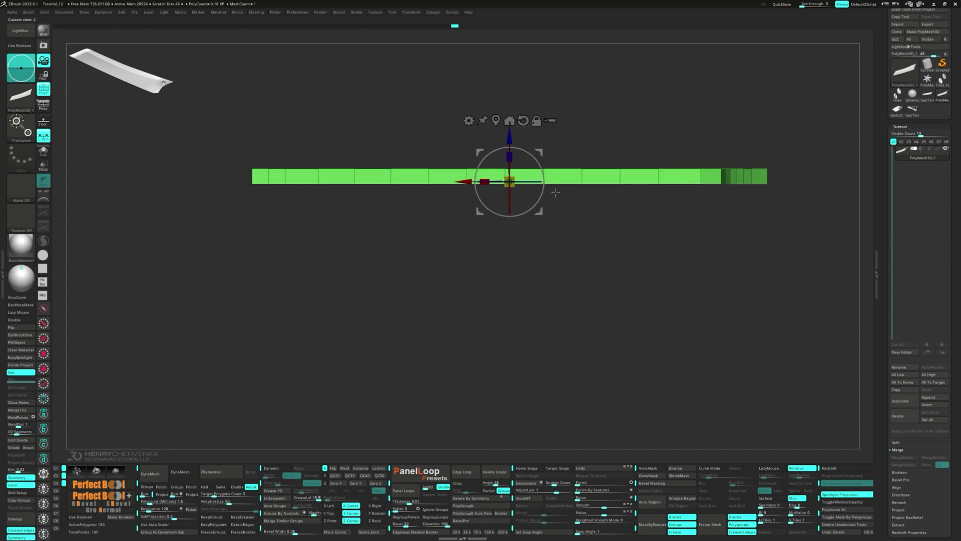
- Start a Deformer on the strip in the edge-on view and bend its left end downward
{"action": "left_click", "coordinate": [469, 120]}
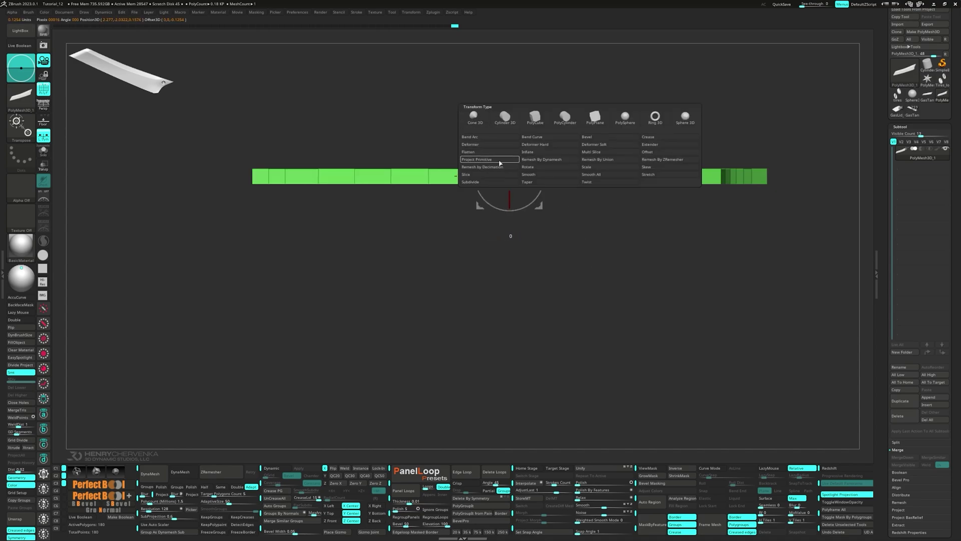
{"action": "left_click", "coordinate": [609, 152]}
{"action": "left_click_drag", "start_coordinate": [219, 137], "coordinate": [278, 252], "text": "ctrl"}
{"action": "left_click_drag", "start_coordinate": [249, 132], "coordinate": [249, 155]}
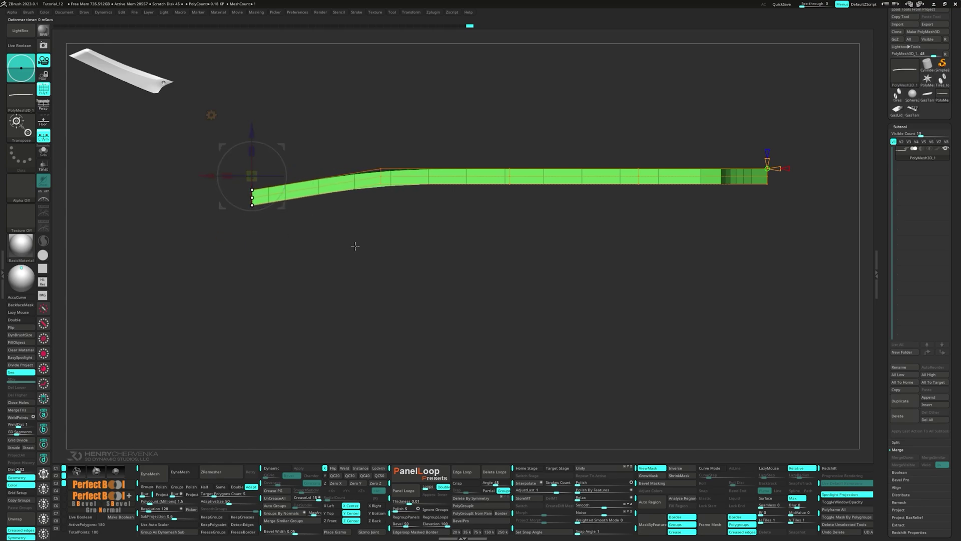
{"action": "left_click", "coordinate": [380, 180]}
{"action": "left_click_drag", "start_coordinate": [381, 132], "coordinate": [381, 139]}
- Raise the deformer cage's right end and pull its front points down at the right and middle sections
{"action": "left_click", "coordinate": [797, 244], "text": "ctrl"}
{"action": "left_click_drag", "start_coordinate": [799, 245], "coordinate": [744, 136], "text": "ctrl"}
{"action": "left_click_drag", "start_coordinate": [768, 132], "coordinate": [768, 118]}
{"action": "left_click_drag", "start_coordinate": [622, 139], "coordinate": [670, 142], "text": "ctrl"}
{"action": "left_click_drag", "start_coordinate": [479, 145], "coordinate": [541, 254], "text": "ctrl"}
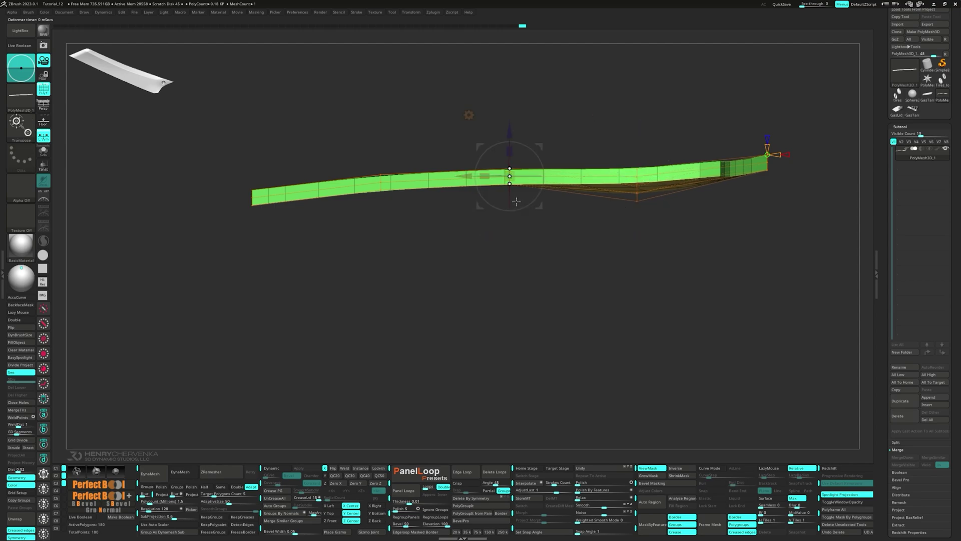
{"action": "left_click_drag", "start_coordinate": [510, 199], "coordinate": [538, 152]}
- Reposition the cage points toward the left end so the face flares outward, and accept the deformation
{"action": "left_click", "coordinate": [380, 182]}
{"action": "left_click_drag", "start_coordinate": [410, 153], "coordinate": [408, 132]}
{"action": "left_click_drag", "start_coordinate": [380, 203], "coordinate": [381, 195]}
{"action": "left_click_drag", "start_coordinate": [410, 152], "coordinate": [409, 147]}
{"action": "left_click_drag", "start_coordinate": [291, 235], "coordinate": [213, 168], "text": "ctrl"}
{"action": "left_click_drag", "start_coordinate": [252, 217], "coordinate": [291, 230]}
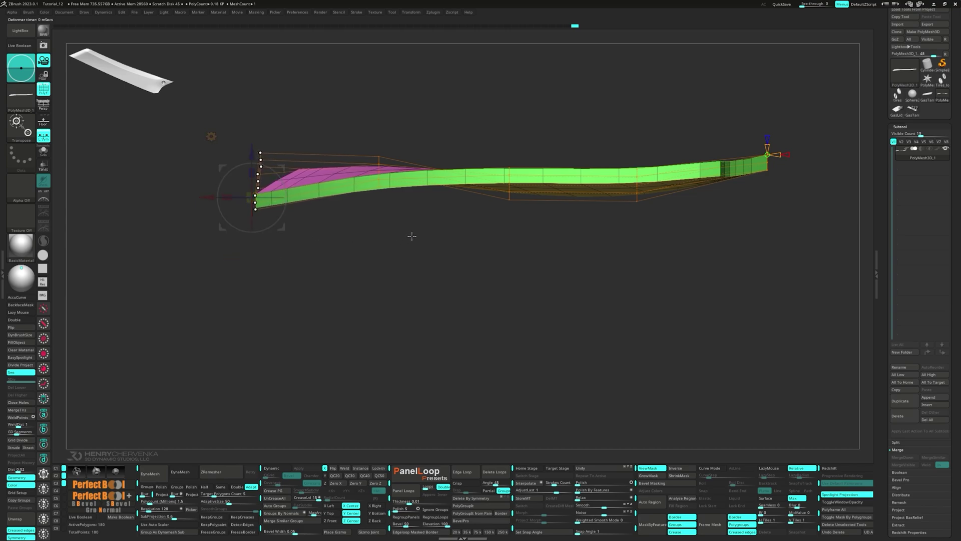
{"action": "left_click", "coordinate": [211, 136]}
{"action": "left_click", "coordinate": [316, 137]}
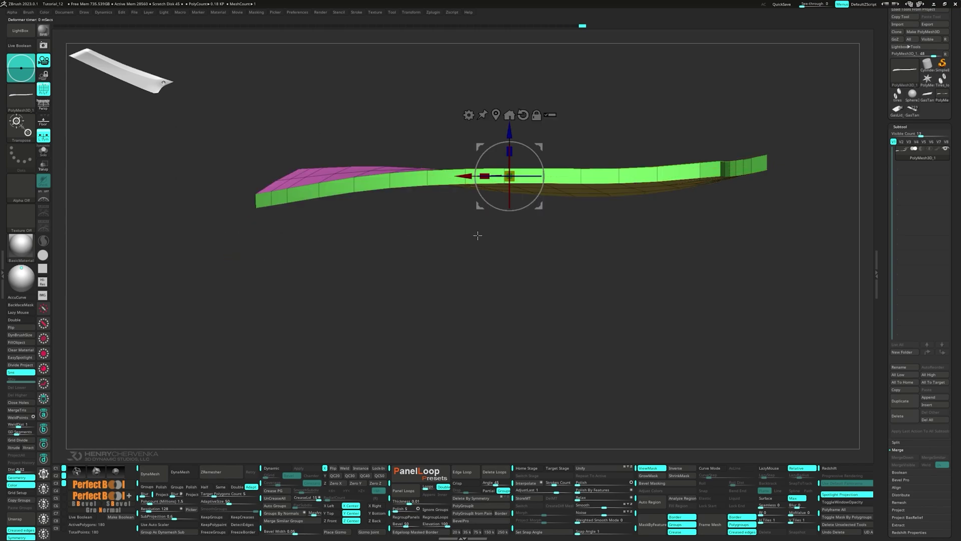
- Start a second Deformer on the strip and shift its middle cage row outward in the end view to curve the profile
{"action": "left_click_drag", "start_coordinate": [471, 231], "coordinate": [445, 252], "text": "shift"}
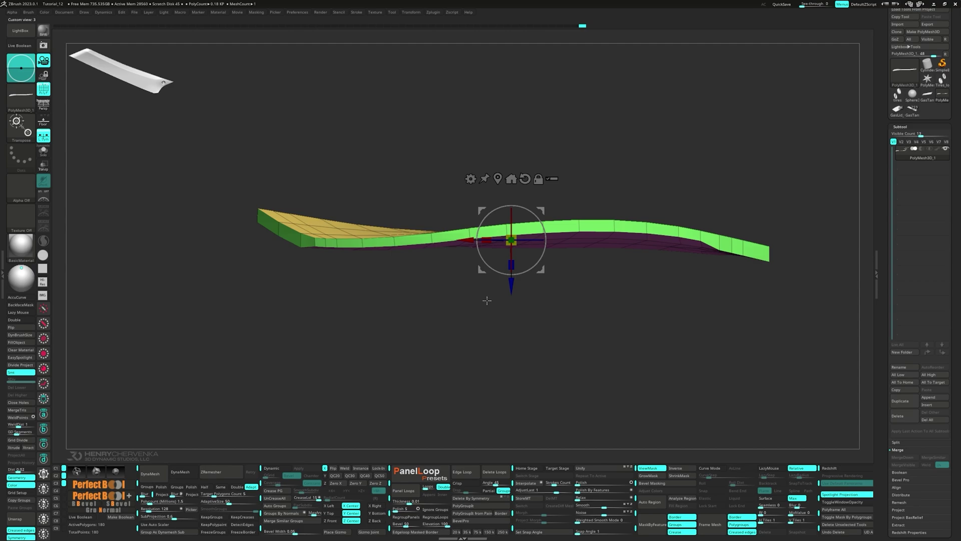
{"action": "left_click_drag", "start_coordinate": [616, 287], "coordinate": [767, 110], "text": "alt"}
{"action": "left_click", "coordinate": [782, 42]}
{"action": "left_click", "coordinate": [833, 72]}
{"action": "left_click_drag", "start_coordinate": [702, 113], "coordinate": [710, 202]}
{"action": "left_click_drag", "start_coordinate": [766, 78], "coordinate": [566, 205], "text": "ctrl"}
{"action": "left_click_drag", "start_coordinate": [396, 114], "coordinate": [420, 113]}
{"action": "left_click_drag", "start_coordinate": [388, 170], "coordinate": [516, 200]}
- Shift the cage's lowest row along the depth axis to tilt the lower edge, and accept the deformation
{"action": "left_click_drag", "start_coordinate": [577, 243], "coordinate": [683, 180], "text": "ctrl"}
{"action": "left_click_drag", "start_coordinate": [685, 203], "coordinate": [573, 209], "text": "shift"}
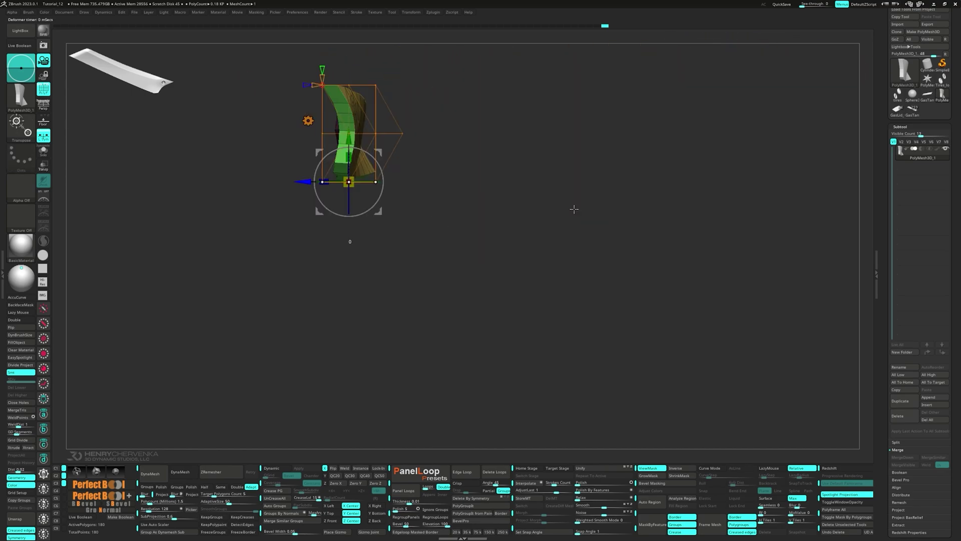
{"action": "left_click_drag", "start_coordinate": [301, 182], "coordinate": [285, 181]}
{"action": "left_click_drag", "start_coordinate": [503, 207], "coordinate": [685, 223]}
{"action": "left_click_drag", "start_coordinate": [691, 226], "coordinate": [703, 230], "text": "ctrl"}
{"action": "left_click_drag", "start_coordinate": [304, 118], "coordinate": [321, 168], "text": "shift"}
{"action": "left_click", "coordinate": [422, 95]}
{"action": "left_click", "coordinate": [534, 94]}
- Inset the faces inside the strip's circular end feature to add an inner ring
{"action": "left_click_drag", "start_coordinate": [601, 192], "coordinate": [558, 177], "text": "shift"}
{"action": "mouse_move", "coordinate": [558, 177]}
{"action": "right_mouse_down", "text": "alt"}
{"action": "mouse_move", "coordinate": [544, 225]}
{"action": "mouse_move", "coordinate": [591, 218]}
{"action": "right_mouse_up", "text": "alt"}
{"action": "key", "text": "q"}
{"action": "mouse_move", "coordinate": [590, 218]}
{"action": "right_mouse_down", "text": "alt"}
{"action": "mouse_move", "coordinate": [474, 250]}
{"action": "mouse_move", "coordinate": [572, 210]}
{"action": "right_mouse_up", "text": "alt"}
{"action": "key", "text": "space"}
{"action": "left_click", "coordinate": [537, 201]}
{"action": "key", "text": "space"}
{"action": "left_click", "coordinate": [558, 190]}
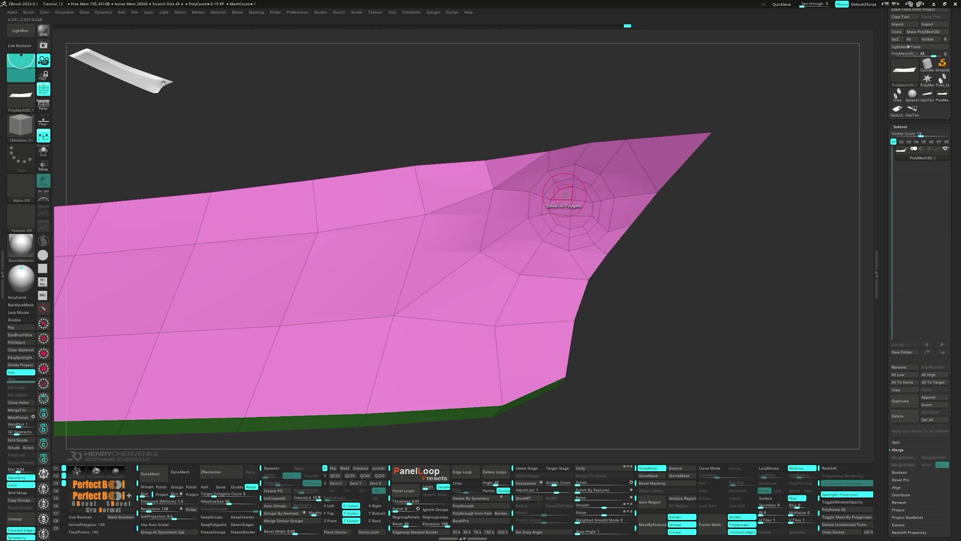
- Push the circle's inner faces back with QMesh to form a recess and extend it deeper
{"action": "key", "text": "space"}
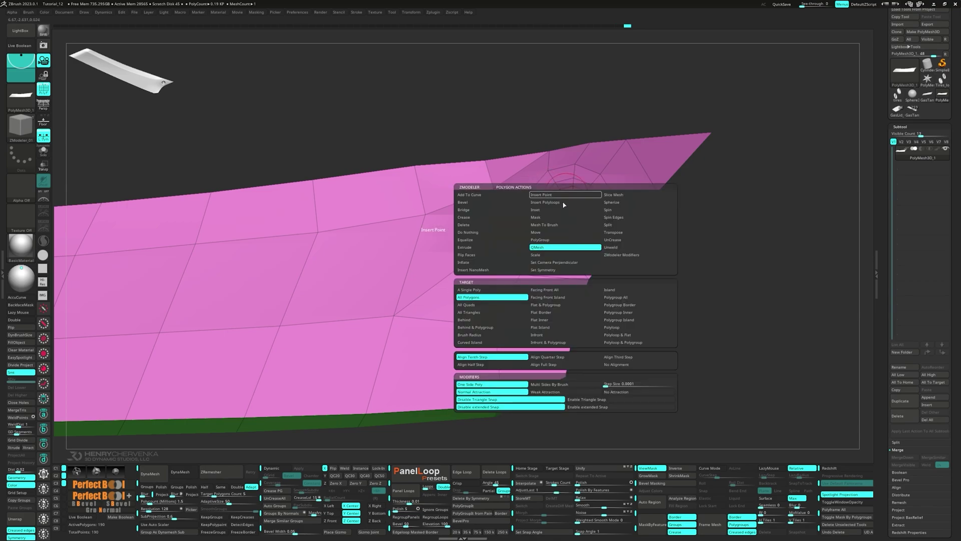
{"action": "left_click", "coordinate": [490, 296]}
{"action": "scroll", "coordinate": [570, 201], "scroll_direction": "up", "scroll_amount": 2}
{"action": "left_click_drag", "start_coordinate": [560, 220], "coordinate": [590, 196], "text": "alt"}
{"action": "right_click_drag", "start_coordinate": [616, 201], "coordinate": [563, 195]}
{"action": "left_click", "coordinate": [564, 194]}
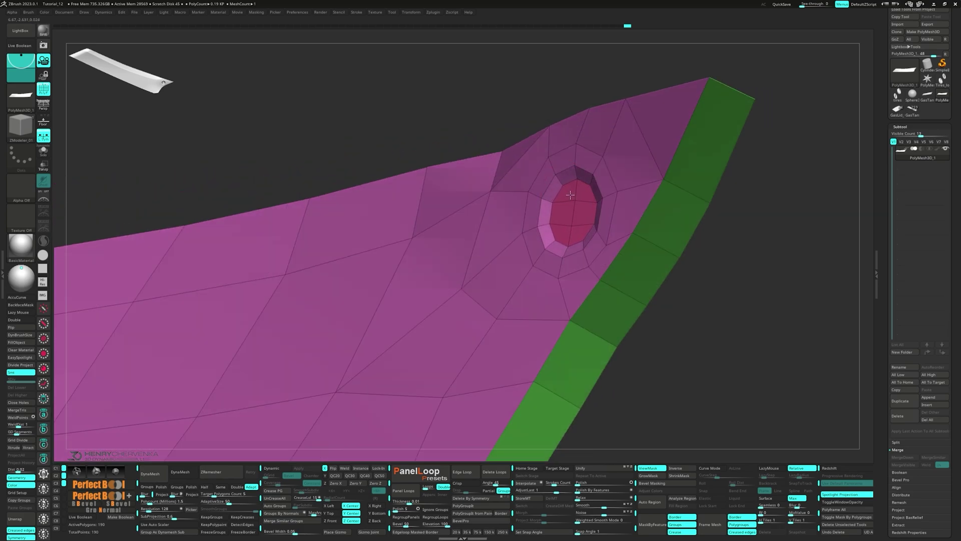
{"action": "key", "text": "space"}
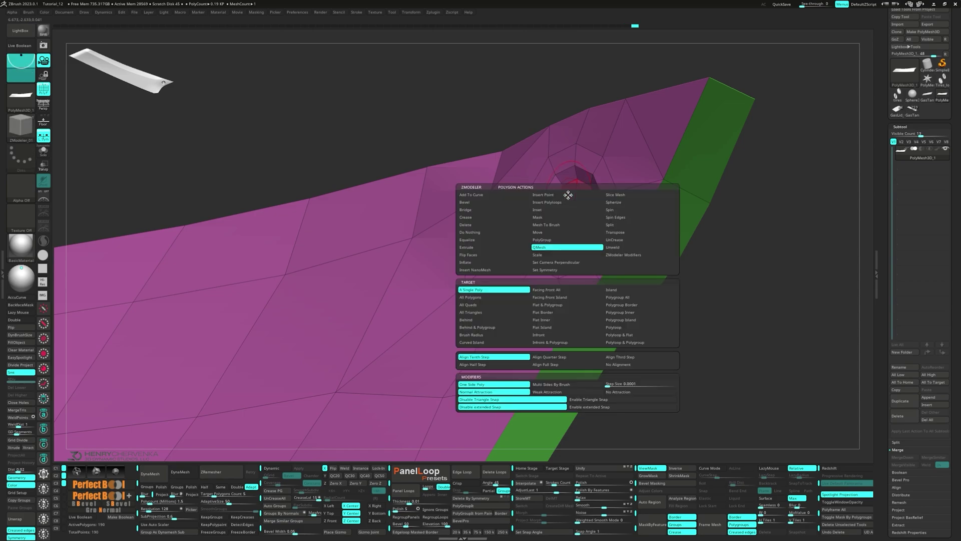
{"action": "left_click", "coordinate": [614, 312]}
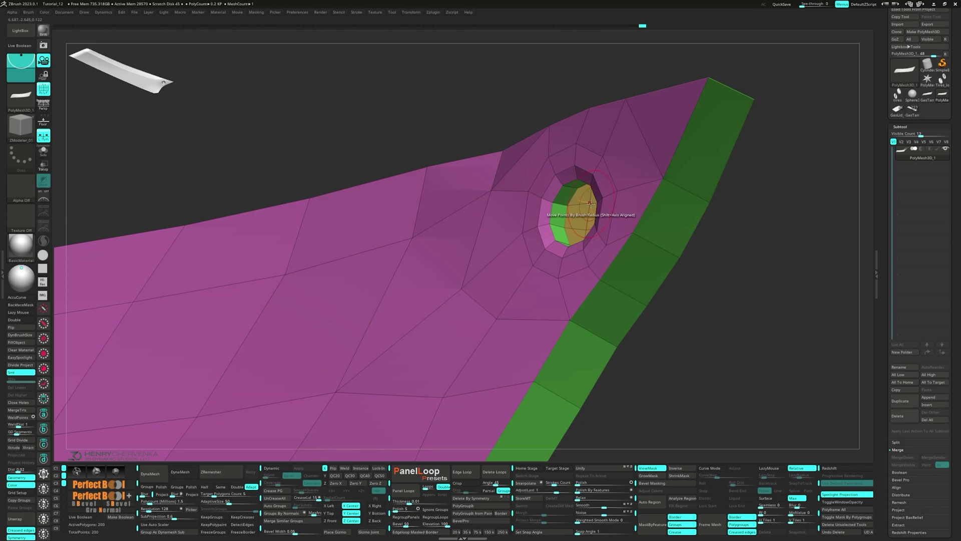
- Isolate the strip's border faces, extrude them to thicken the rim, and flip the mesh normals
{"action": "right_click_drag", "start_coordinate": [590, 203], "coordinate": [481, 177], "text": "ctrl"}
{"action": "left_click", "coordinate": [480, 177], "text": "ctrl+shift"}
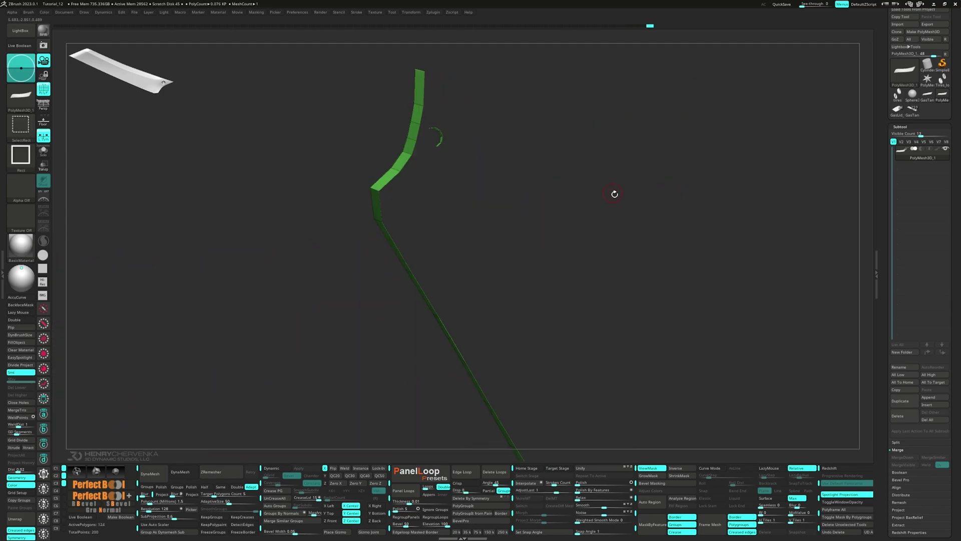
{"action": "key", "text": "ctrl+shift+d"}
{"action": "right_click_drag", "start_coordinate": [403, 159], "coordinate": [260, 216]}
{"action": "right_click_drag", "start_coordinate": [261, 216], "coordinate": [585, 215], "text": "alt"}
{"action": "key", "text": "space"}
{"action": "left_click", "coordinate": [498, 263]}
{"action": "left_click_drag", "start_coordinate": [579, 184], "coordinate": [591, 232]}
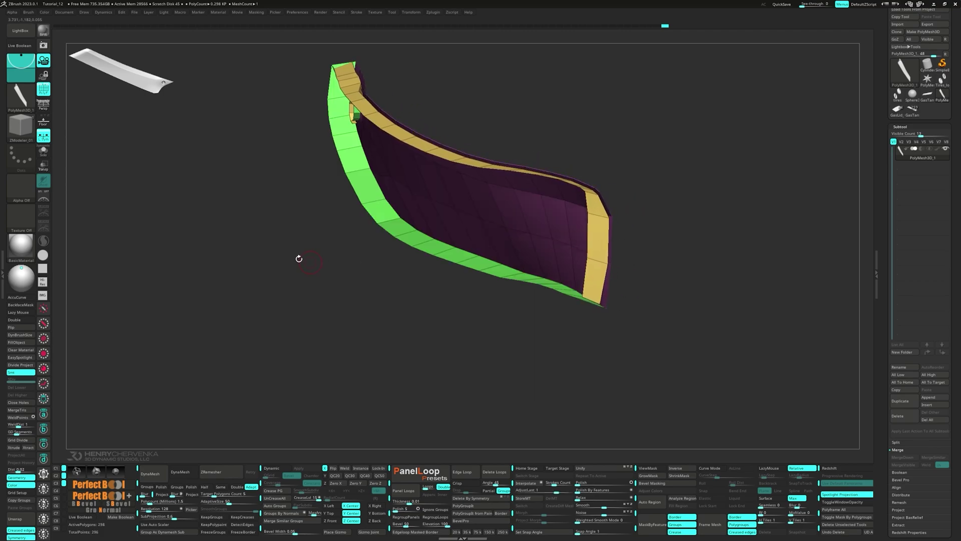
{"action": "left_click", "coordinate": [22, 330]}
- Mask edges at the strip's slanted end, invert the mask, and nudge the unmasked part to adjust the inner side
{"action": "right_click_drag", "start_coordinate": [559, 224], "coordinate": [393, 218]}
{"action": "key", "text": "space"}
{"action": "left_click", "coordinate": [372, 235]}
{"action": "left_click_drag", "start_coordinate": [389, 175], "coordinate": [340, 304]}
{"action": "left_click", "coordinate": [286, 208], "text": "ctrl"}
{"action": "key", "text": "w"}
{"action": "left_click", "coordinate": [382, 244], "text": "alt"}
{"action": "right_click_drag", "start_coordinate": [344, 238], "coordinate": [388, 302]}
{"action": "left_click", "coordinate": [475, 245], "text": "alt"}
{"action": "left_click", "coordinate": [371, 242], "text": "alt"}
{"action": "left_click_drag", "start_coordinate": [414, 246], "coordinate": [400, 244]}
{"action": "right_click_drag", "start_coordinate": [400, 244], "coordinate": [473, 193]}
- Leave only the inner end row of the strip unmasked, shift it slightly, and clear the mask
{"action": "key", "text": "ctrl+shift+a"}
{"action": "key", "text": "q"}
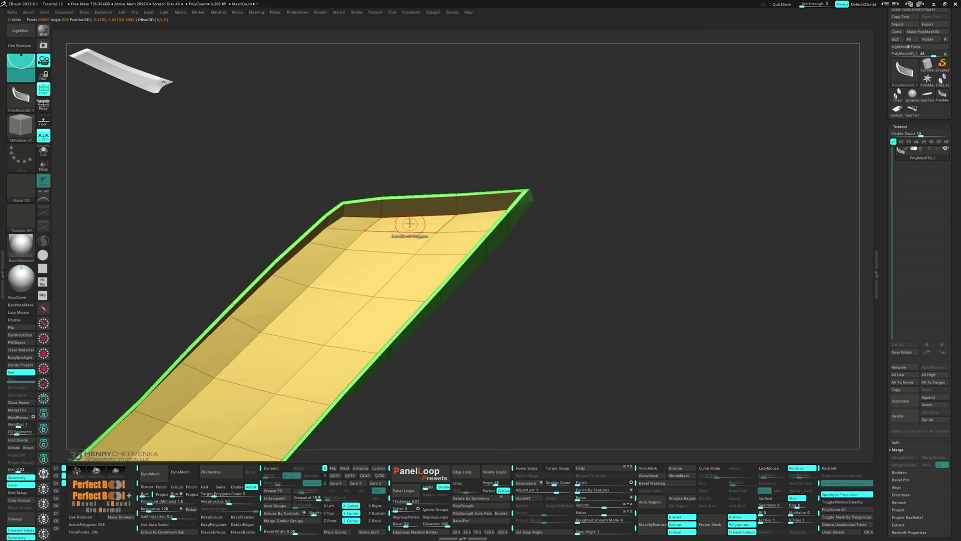
{"action": "left_click", "coordinate": [569, 234], "text": "ctrl"}
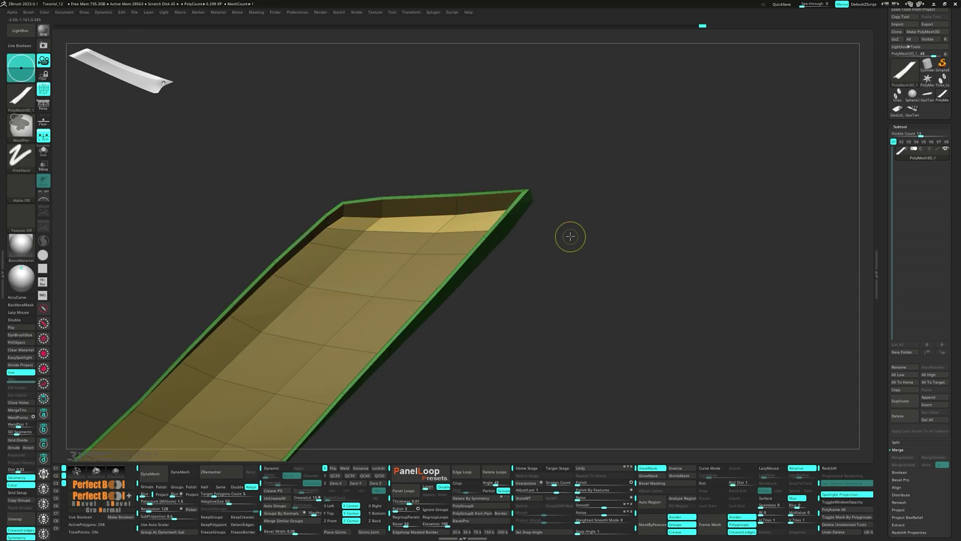
{"action": "key", "text": "w"}
{"action": "right_click_drag", "start_coordinate": [363, 238], "coordinate": [421, 237]}
{"action": "left_click_drag", "start_coordinate": [421, 236], "coordinate": [431, 224]}
{"action": "right_click_drag", "start_coordinate": [435, 228], "coordinate": [384, 172]}
{"action": "left_click_drag", "start_coordinate": [384, 171], "coordinate": [394, 177], "text": "ctrl"}
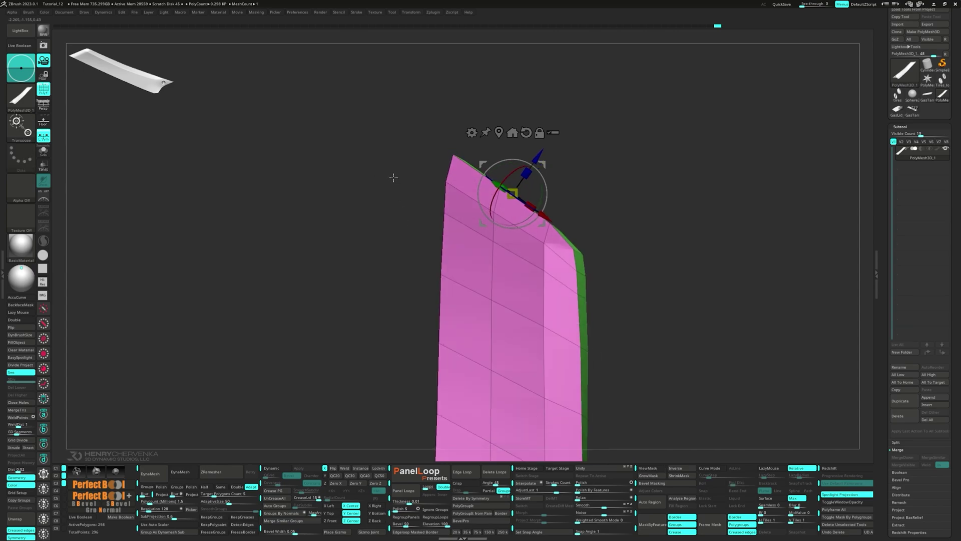
- Turn on the dynamic subdivision preview and crease the strip's border edges with the EdgeLoop Partial target
{"action": "key", "text": "d"}
{"action": "mouse_move", "coordinate": [404, 194]}
{"action": "right_mouse_down"}
{"action": "mouse_move", "coordinate": [399, 178]}
{"action": "mouse_move", "coordinate": [391, 189]}
{"action": "mouse_move", "coordinate": [410, 209]}
{"action": "mouse_move", "coordinate": [432, 199]}
{"action": "mouse_move", "coordinate": [412, 206]}
{"action": "right_mouse_up"}
{"action": "key", "text": "q"}
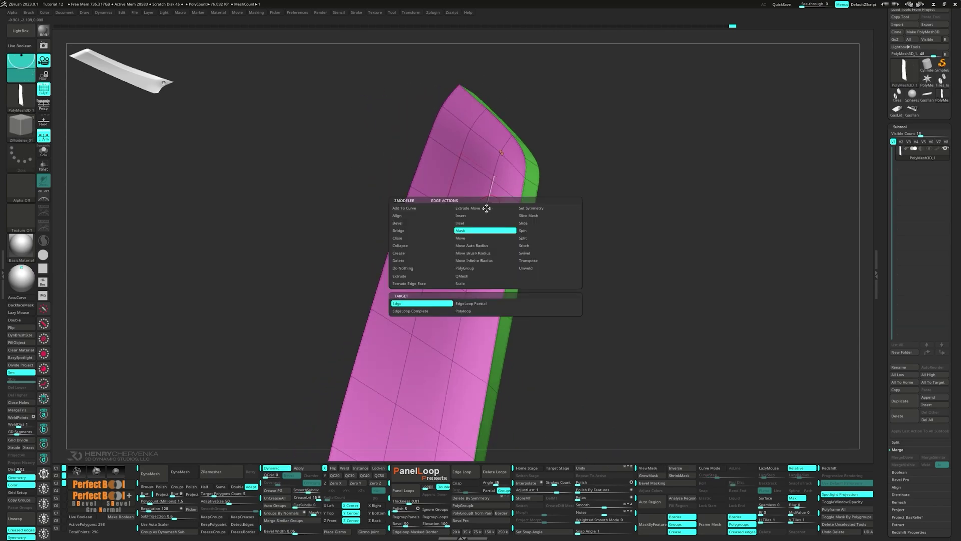
{"action": "mouse_move", "coordinate": [484, 207]}
{"action": "right_mouse_down"}
{"action": "mouse_move", "coordinate": [466, 184]}
{"action": "mouse_move", "coordinate": [475, 277]}
{"action": "mouse_move", "coordinate": [457, 275]}
{"action": "mouse_move", "coordinate": [449, 208]}
{"action": "mouse_move", "coordinate": [626, 315]}
{"action": "mouse_move", "coordinate": [591, 286]}
{"action": "mouse_move", "coordinate": [466, 225]}
{"action": "mouse_move", "coordinate": [531, 280]}
{"action": "mouse_move", "coordinate": [526, 214]}
{"action": "right_mouse_up"}
{"action": "left_click", "coordinate": [556, 258]}
{"action": "right_click_drag", "start_coordinate": [556, 259], "coordinate": [501, 251]}
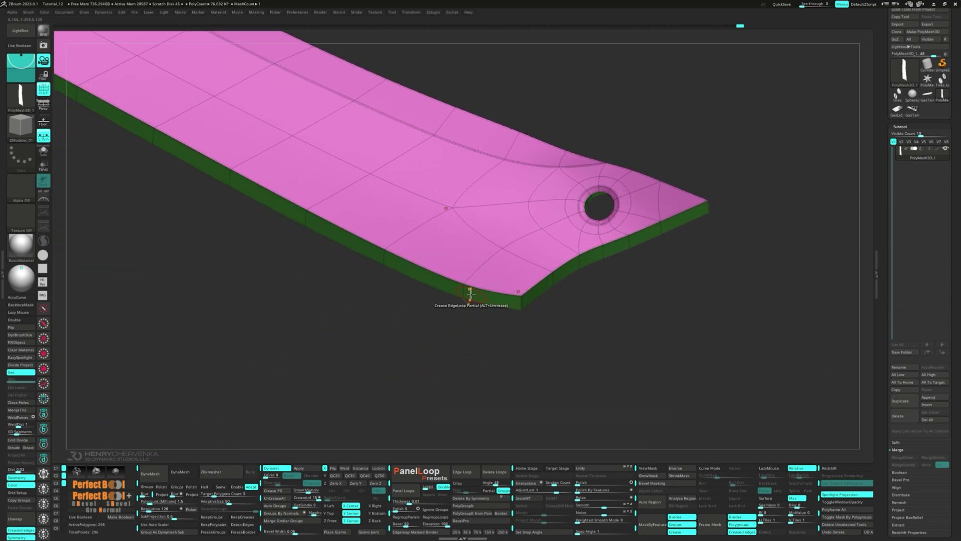
- Turn the subdivision preview off and crease the short edges at the lower corner near the hole
{"action": "key", "text": "space"}
{"action": "left_click", "coordinate": [391, 389]}
{"action": "key", "text": "shift+d"}
{"action": "mouse_move", "coordinate": [472, 318]}
{"action": "right_mouse_down"}
{"action": "mouse_move", "coordinate": [480, 308]}
{"action": "mouse_move", "coordinate": [450, 281]}
{"action": "right_mouse_up"}
{"action": "left_click", "coordinate": [481, 308]}
{"action": "right_click_drag", "start_coordinate": [450, 281], "coordinate": [484, 338], "text": "ctrl"}
{"action": "left_click", "coordinate": [460, 289]}
{"action": "right_click_drag", "start_coordinate": [460, 289], "coordinate": [454, 245], "text": "ctrl"}
- Turn dynamic subdivision back on and adjust the crease level to soften the strip's edges
{"action": "mouse_move", "coordinate": [453, 246]}
{"action": "right_mouse_down"}
{"action": "mouse_move", "coordinate": [556, 220]}
{"action": "mouse_move", "coordinate": [591, 240]}
{"action": "mouse_move", "coordinate": [652, 232]}
{"action": "mouse_move", "coordinate": [646, 263]}
{"action": "mouse_move", "coordinate": [636, 240]}
{"action": "right_mouse_up"}
{"action": "key", "text": "space"}
{"action": "left_click", "coordinate": [602, 225]}
{"action": "key", "text": "d"}
{"action": "mouse_move", "coordinate": [636, 240]}
{"action": "right_mouse_down"}
{"action": "mouse_move", "coordinate": [561, 242]}
{"action": "mouse_move", "coordinate": [547, 150]}
{"action": "mouse_move", "coordinate": [520, 201]}
{"action": "mouse_move", "coordinate": [544, 324]}
{"action": "mouse_move", "coordinate": [519, 340]}
{"action": "mouse_move", "coordinate": [500, 298]}
{"action": "mouse_move", "coordinate": [495, 304]}
{"action": "mouse_move", "coordinate": [508, 326]}
{"action": "mouse_move", "coordinate": [573, 296]}
{"action": "mouse_move", "coordinate": [365, 447]}
{"action": "right_mouse_up"}
{"action": "left_click", "coordinate": [548, 236]}
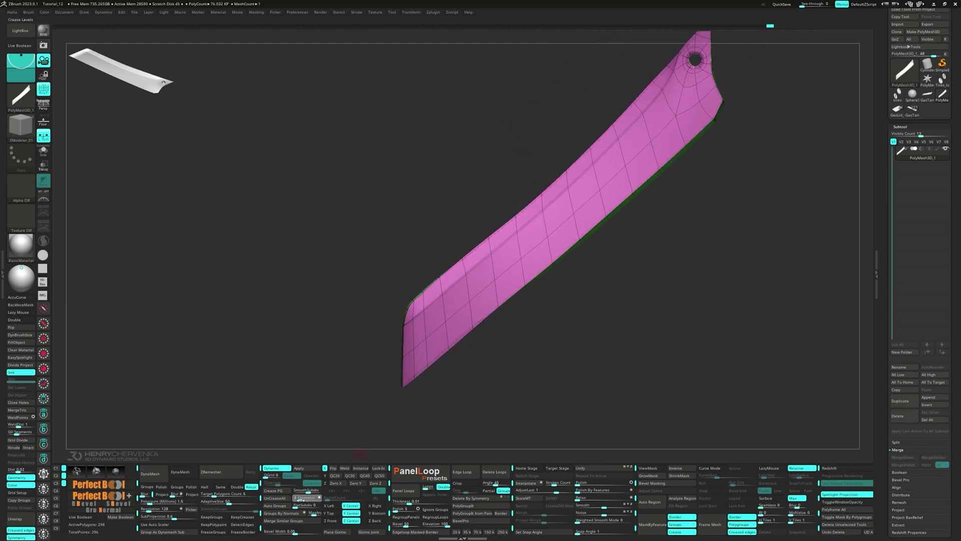
- Edit an edge near the strip's slanted end with ZModeler while the subdivision preview is on
{"action": "key", "text": "shift+f"}
{"action": "mouse_move", "coordinate": [457, 397]}
{"action": "right_mouse_down"}
{"action": "mouse_move", "coordinate": [452, 247]}
{"action": "mouse_move", "coordinate": [551, 261]}
{"action": "mouse_move", "coordinate": [543, 283]}
{"action": "mouse_move", "coordinate": [617, 254]}
{"action": "mouse_move", "coordinate": [594, 215]}
{"action": "mouse_move", "coordinate": [589, 242]}
{"action": "right_mouse_up"}
{"action": "key", "text": "shift+f"}
{"action": "right_click_drag", "start_coordinate": [356, 266], "coordinate": [346, 241], "text": "ctrl"}
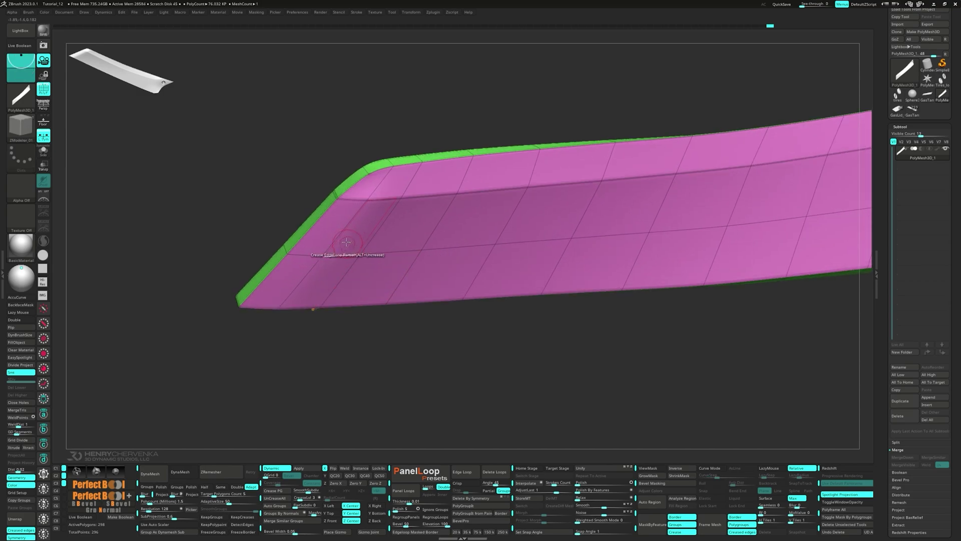
{"action": "key", "text": "space"}
{"action": "key", "text": "space"}
{"action": "left_click", "coordinate": [435, 245]}
{"action": "left_click", "coordinate": [375, 327]}
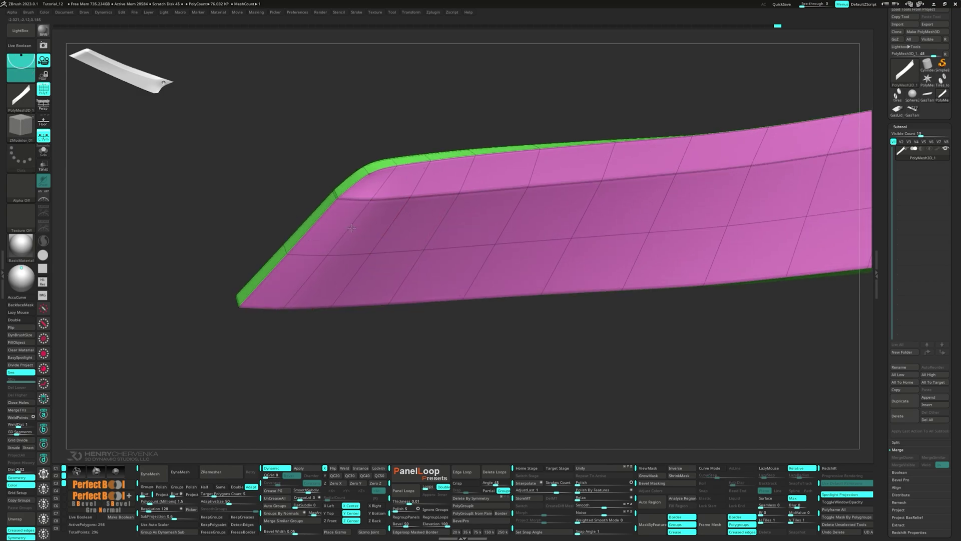
- Set the ZModeler edge action to Move Edge and check the strip with and without polyframe and dynamic subdivision
{"action": "mouse_move", "coordinate": [350, 228]}
{"action": "right_mouse_down"}
{"action": "mouse_move", "coordinate": [374, 161]}
{"action": "mouse_move", "coordinate": [386, 198]}
{"action": "right_mouse_up"}
{"action": "right_click_drag", "start_coordinate": [387, 197], "coordinate": [417, 273], "text": "ctrl"}
{"action": "key", "text": "shift+f"}
{"action": "right_click_drag", "start_coordinate": [520, 250], "coordinate": [576, 240]}
{"action": "key", "text": "shift+f"}
{"action": "right_click_drag", "start_coordinate": [576, 240], "coordinate": [654, 258], "text": "ctrl"}
{"action": "key", "text": "space"}
{"action": "left_click", "coordinate": [629, 268]}
{"action": "key", "text": "shift+f"}
{"action": "key", "text": "shift+f"}
{"action": "key", "text": "shift+d"}
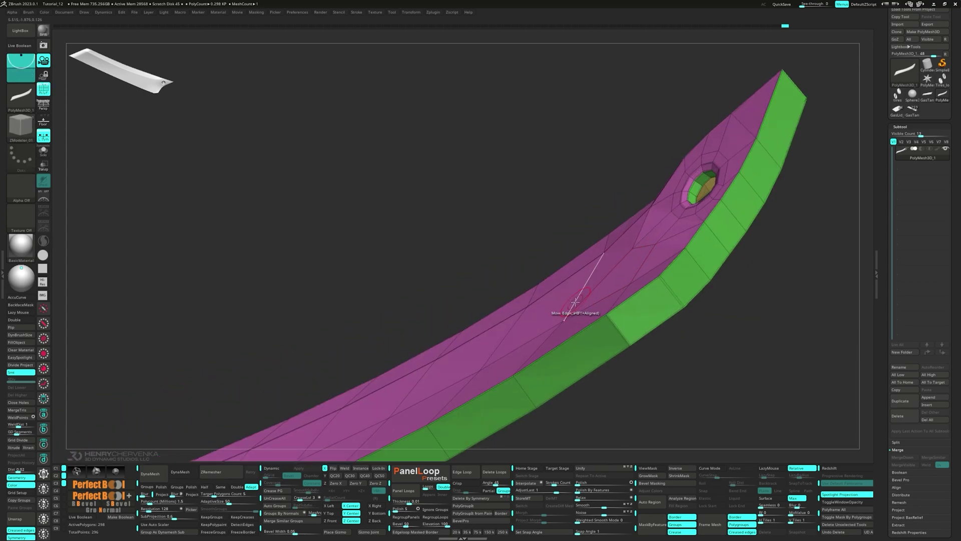
{"action": "right_click_drag", "start_coordinate": [571, 300], "coordinate": [581, 268]}
{"action": "key", "text": "d"}
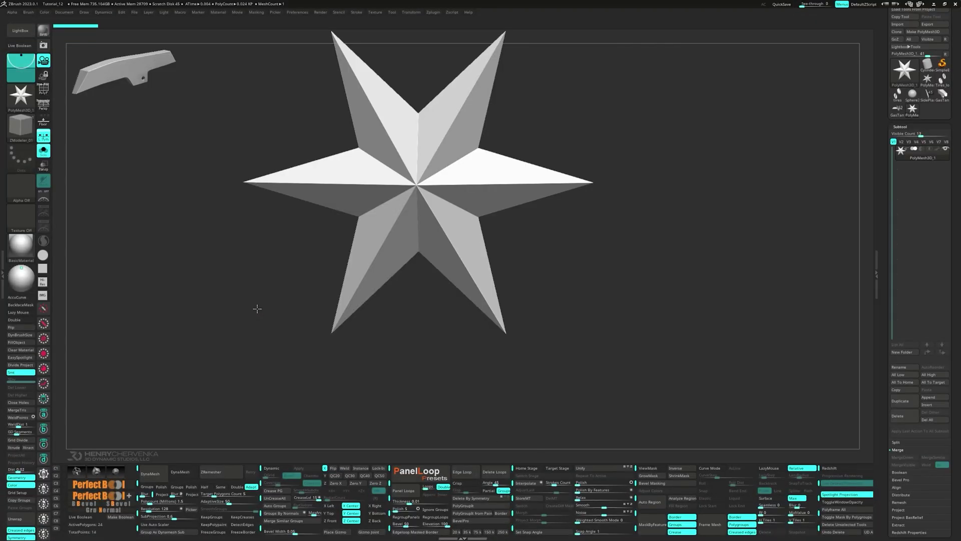
- Replace the new star mesh with a PolyPlane and turn on its polyframe display
{"action": "key", "text": "w"}
{"action": "left_click", "coordinate": [376, 122]}
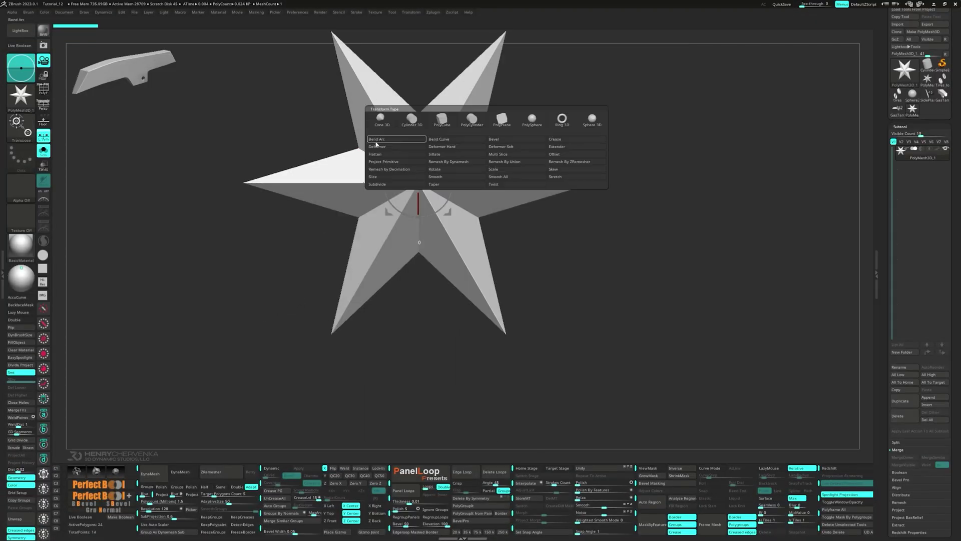
{"action": "left_click", "coordinate": [503, 119]}
{"action": "key", "text": "shift+f"}
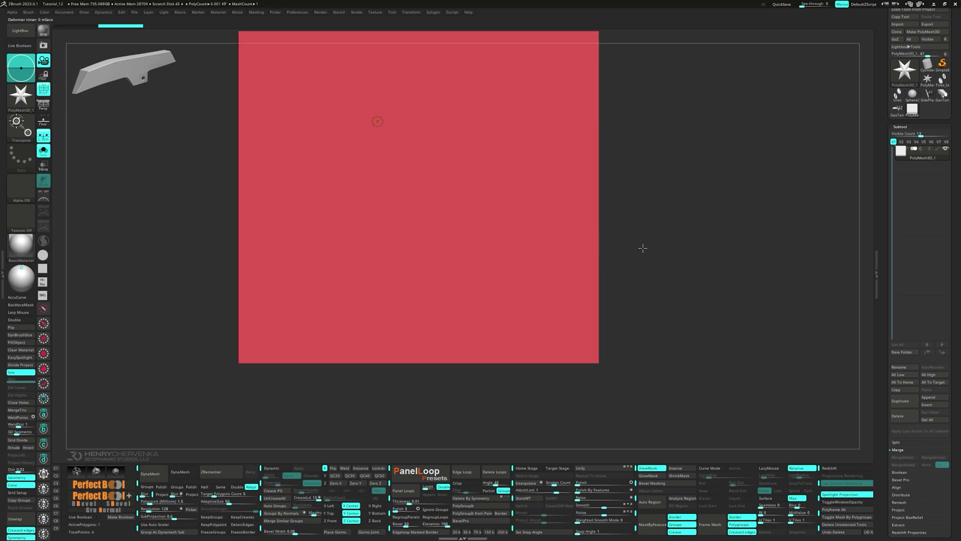
- Reshape the plane into a long, low quadrilateral with a slanted wide end and a tapered narrow end, using masked moves
{"action": "right_click_drag", "start_coordinate": [656, 277], "coordinate": [588, 230], "text": "ctrl"}
{"action": "right_click_drag", "start_coordinate": [271, 159], "coordinate": [240, 129], "text": "alt"}
{"action": "left_click_drag", "start_coordinate": [243, 79], "coordinate": [323, 48], "text": "ctrl"}
{"action": "left_click_drag", "start_coordinate": [422, 184], "coordinate": [530, 217]}
{"action": "left_click_drag", "start_coordinate": [622, 84], "coordinate": [579, 102], "text": "ctrl"}
{"action": "left_click_drag", "start_coordinate": [529, 217], "coordinate": [543, 70]}
{"action": "left_click_drag", "start_coordinate": [623, 149], "coordinate": [564, 118], "text": "ctrl"}
{"action": "mouse_move", "coordinate": [543, 71]}
{"action": "left_mouse_down", "text": "alt"}
{"action": "mouse_move", "coordinate": [553, 239]}
{"action": "mouse_move", "coordinate": [383, 224]}
{"action": "left_mouse_up", "text": "alt"}
- Insert two edge loops across the middle and right part of the plane
{"action": "key", "text": "q"}
{"action": "key", "text": "space"}
{"action": "left_click", "coordinate": [493, 221]}
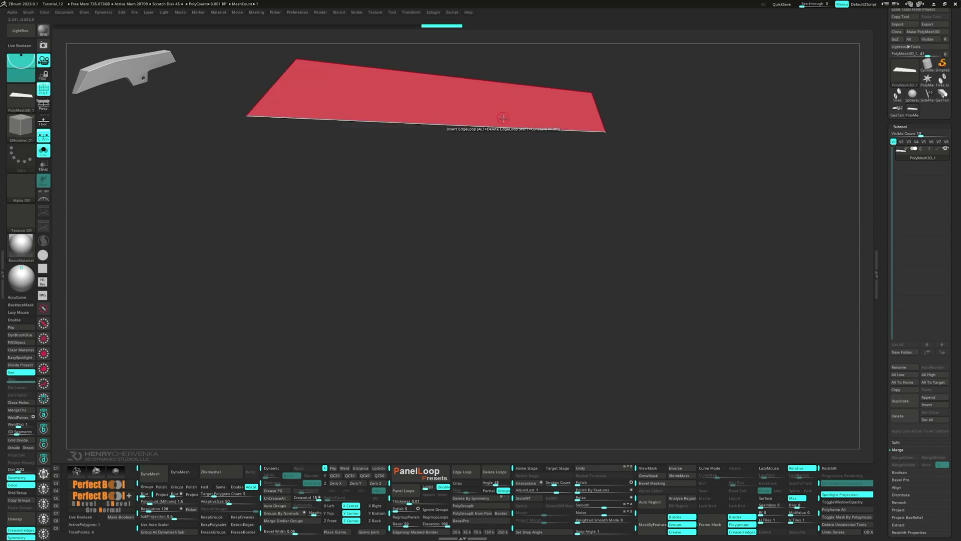
{"action": "left_click", "coordinate": [505, 120]}
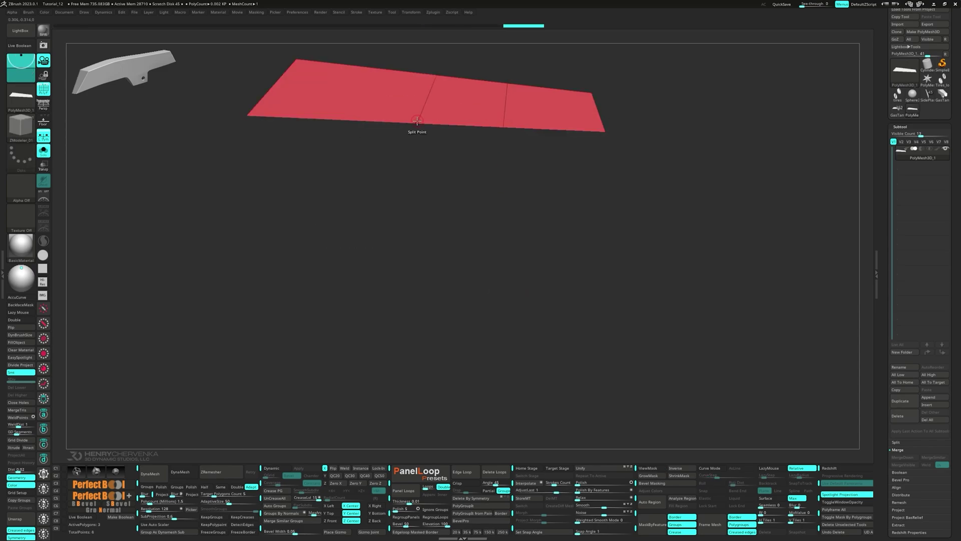
- Move the new loops' points so the upper edge bends at both loops like the reference part
{"action": "key", "text": "space"}
{"action": "left_click", "coordinate": [415, 137]}
{"action": "left_click_drag", "start_coordinate": [417, 122], "coordinate": [419, 118]}
{"action": "left_click_drag", "start_coordinate": [435, 73], "coordinate": [424, 55]}
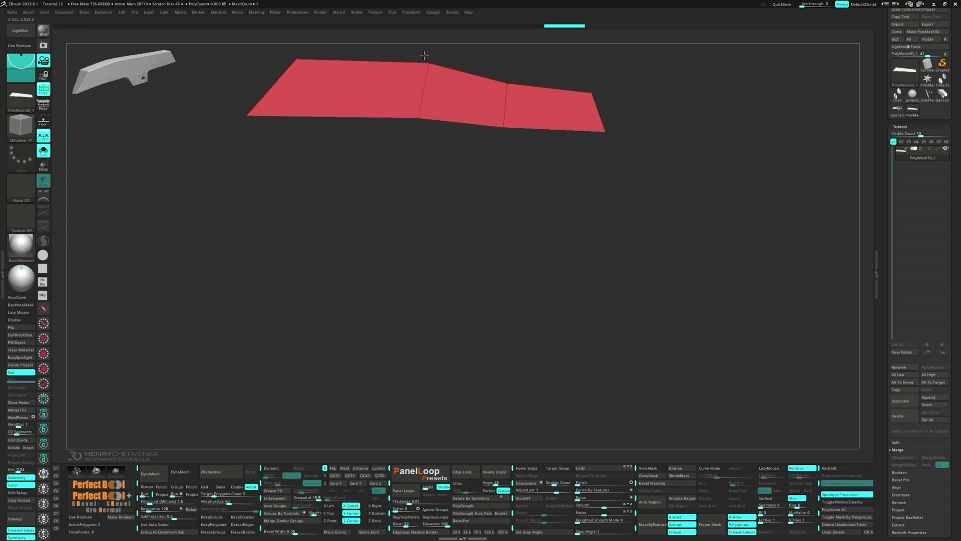
{"action": "left_click_drag", "start_coordinate": [506, 82], "coordinate": [508, 74]}
- Extrude the lower edge between the two loops downward into a tapering tab
{"action": "key", "text": "space"}
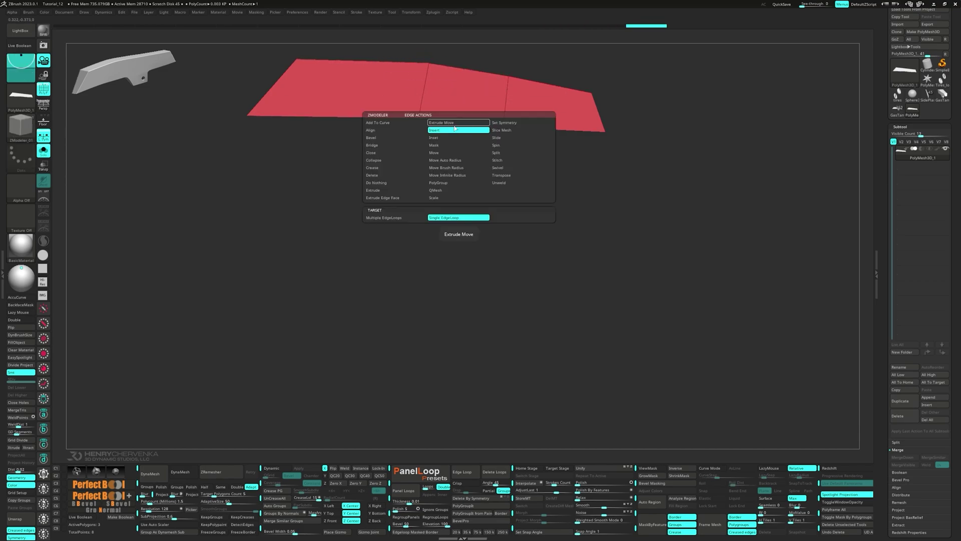
{"action": "left_click", "coordinate": [387, 184]}
{"action": "left_click_drag", "start_coordinate": [457, 123], "coordinate": [449, 149]}
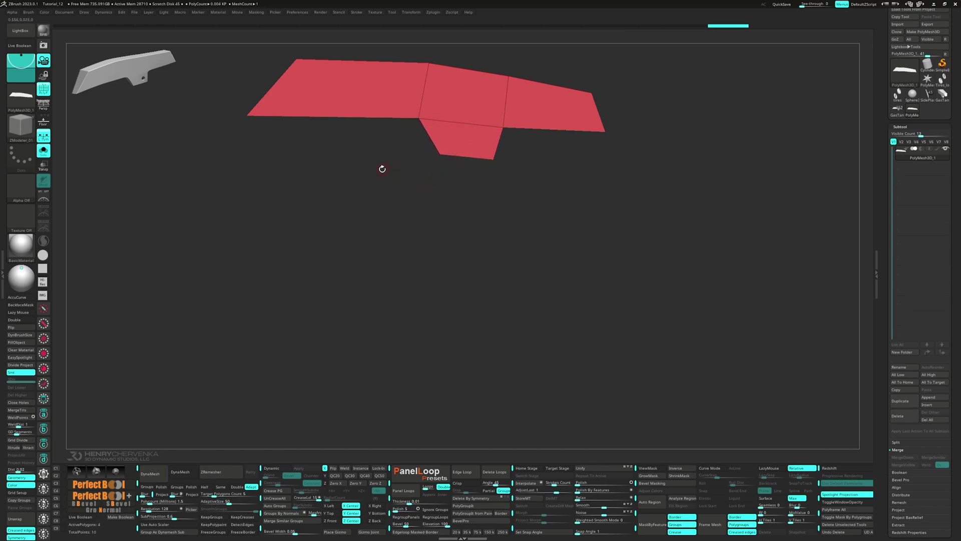
- Insert multiple edge loops across the plane's wide section and raise its upper inner points
{"action": "key", "text": "space"}
{"action": "left_click", "coordinate": [347, 125]}
{"action": "left_click", "coordinate": [289, 212]}
{"action": "key", "text": "w"}
{"action": "left_click_drag", "start_coordinate": [306, 36], "coordinate": [416, 81], "text": "ctrl"}
{"action": "left_click_drag", "start_coordinate": [352, 147], "coordinate": [353, 141]}
{"action": "left_click_drag", "start_coordinate": [259, 144], "coordinate": [268, 155], "text": "ctrl"}
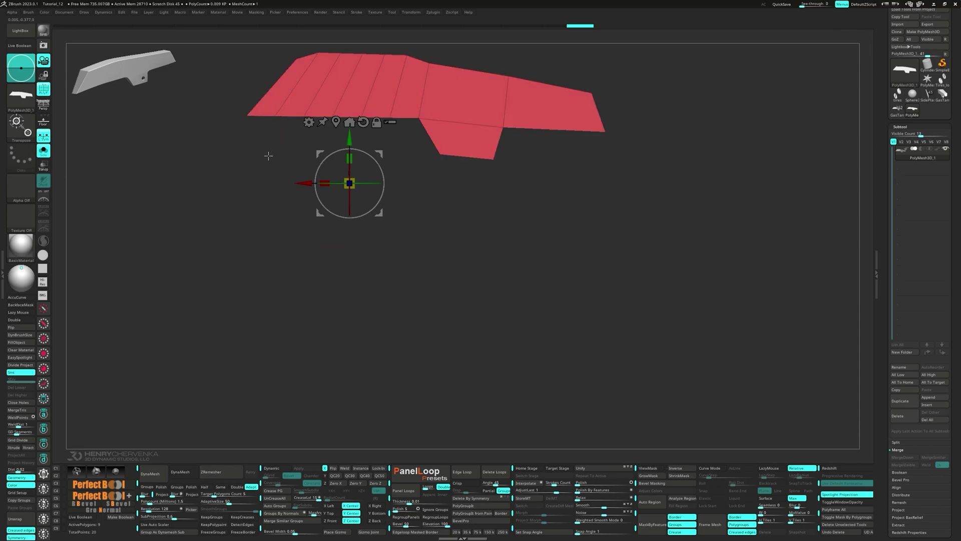
- Clip the wide section's upper and lower edges into arcs with ClipCurve, and add edge loops through the tab
{"action": "key", "text": "q"}
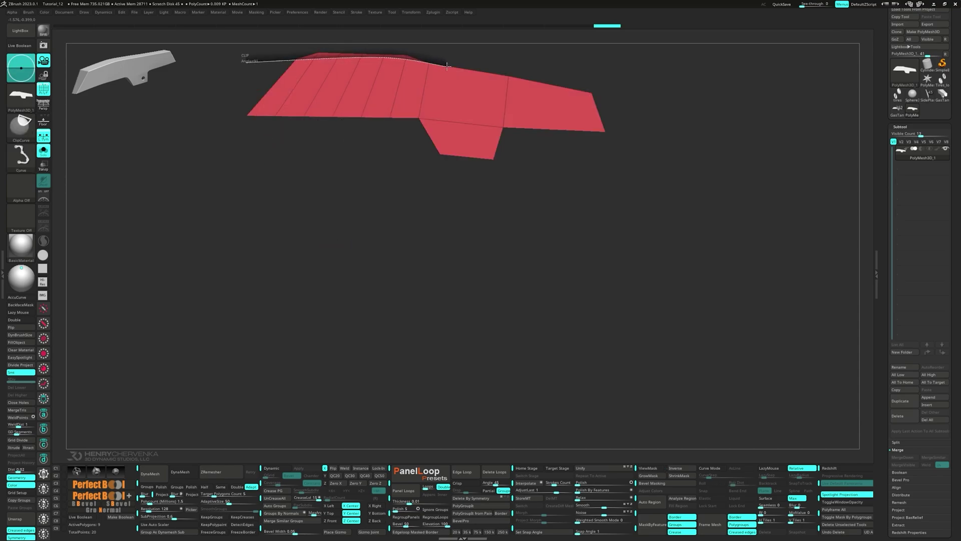
{"action": "left_click_drag", "start_coordinate": [447, 65], "coordinate": [447, 66], "text": "ctrl+shift"}
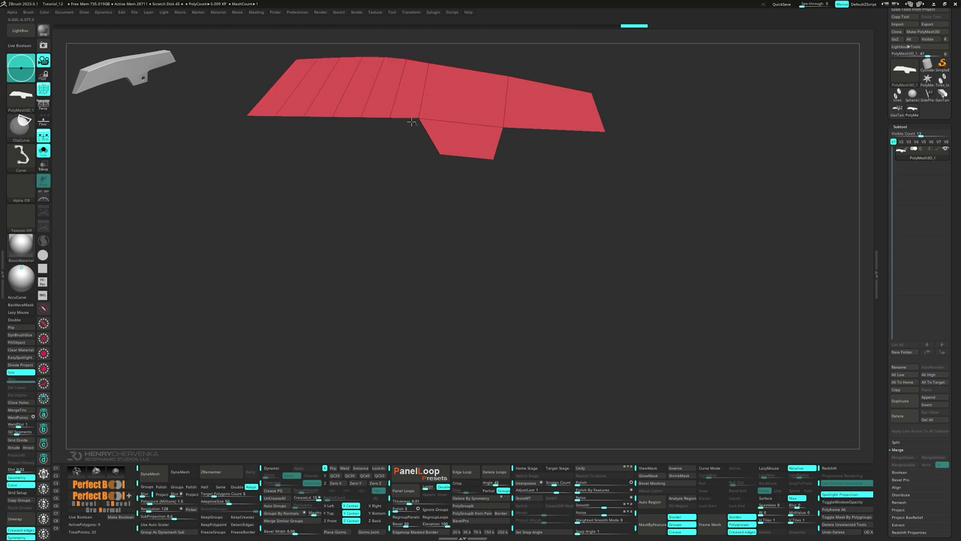
{"action": "left_click_drag", "start_coordinate": [339, 121], "coordinate": [343, 116], "text": "ctrl+shift"}
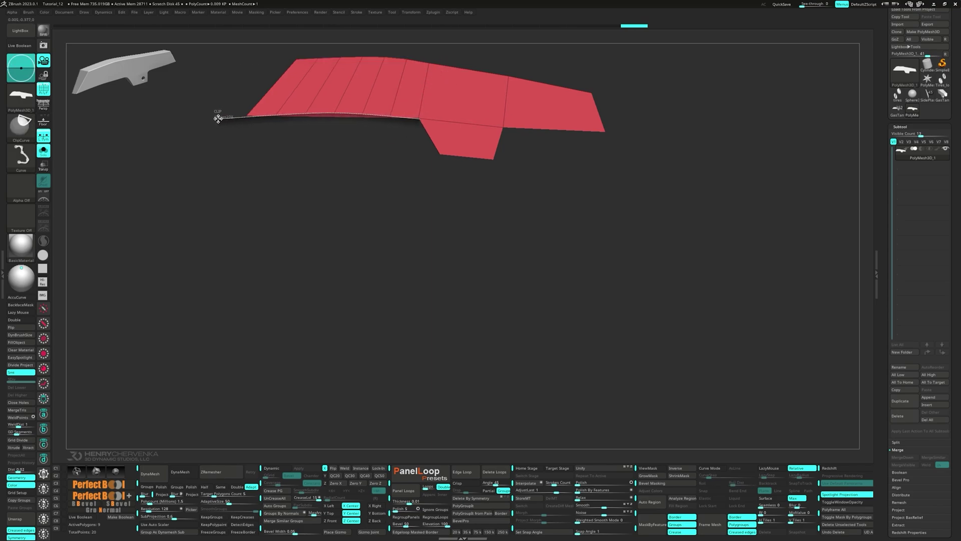
{"action": "left_click_drag", "start_coordinate": [216, 120], "coordinate": [217, 120], "text": "ctrl+shift"}
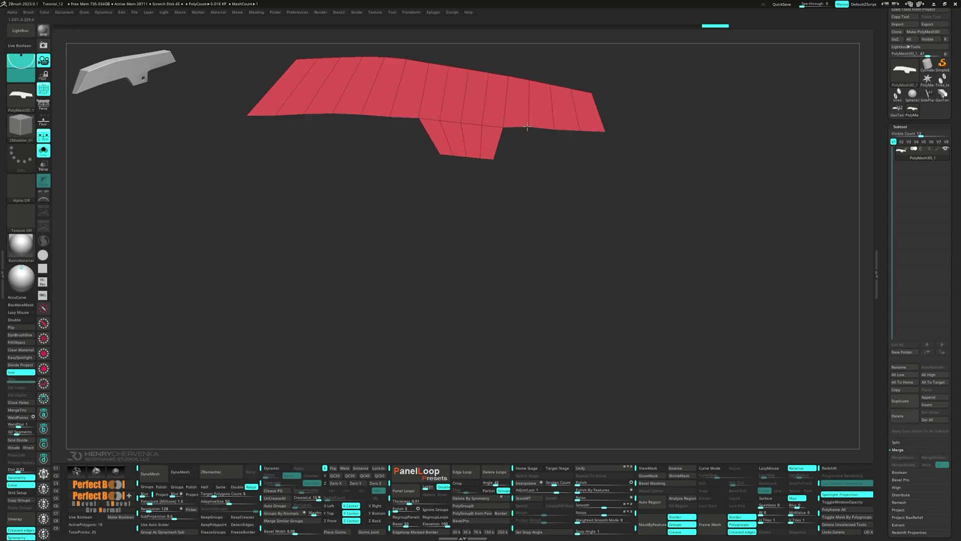
{"action": "left_click", "coordinate": [479, 152]}
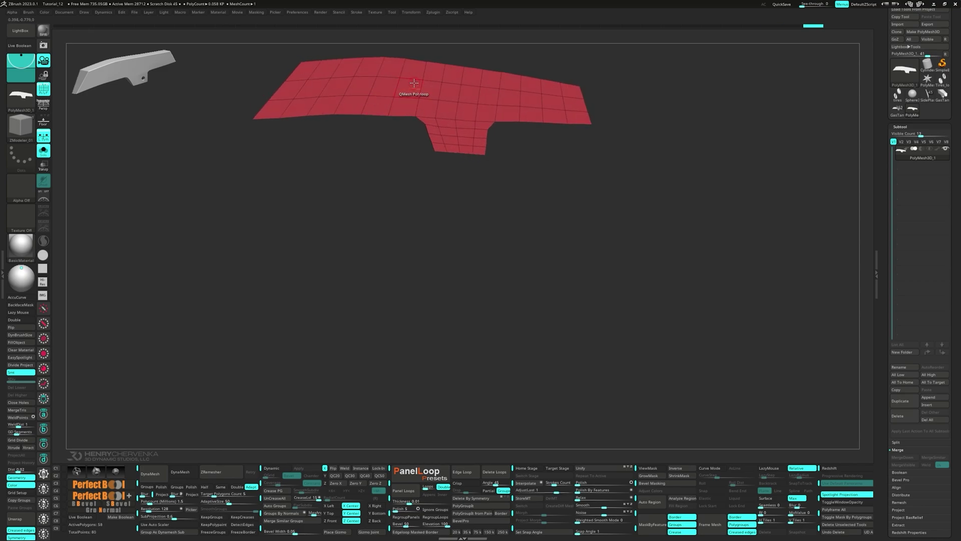
- Extrude all polygons of the plate with QMesh to give it thickness, and flip its normals
{"action": "key", "text": "space"}
{"action": "left_click", "coordinate": [328, 187]}
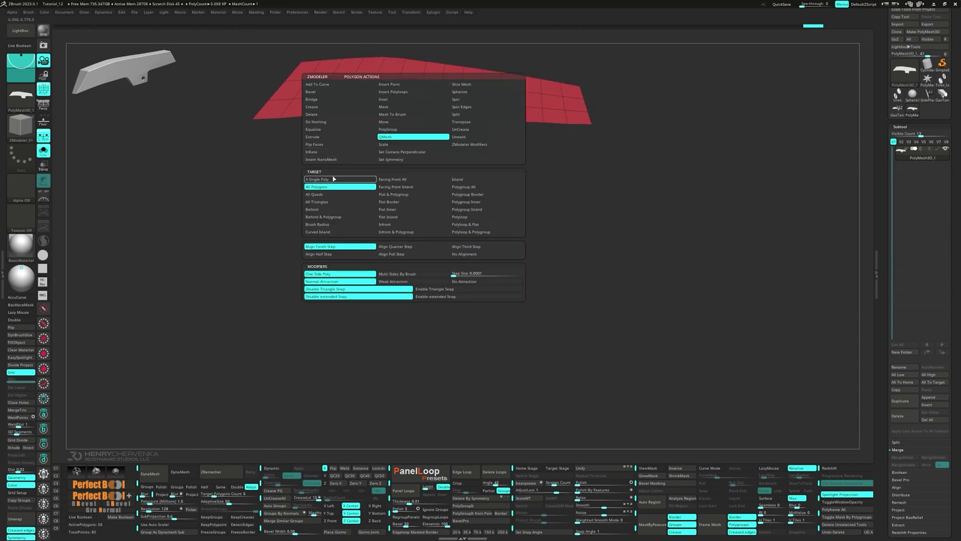
{"action": "right_click_drag", "start_coordinate": [393, 115], "coordinate": [428, 152]}
{"action": "left_click_drag", "start_coordinate": [430, 151], "coordinate": [384, 76]}
{"action": "left_click_drag", "start_coordinate": [210, 125], "coordinate": [189, 141]}
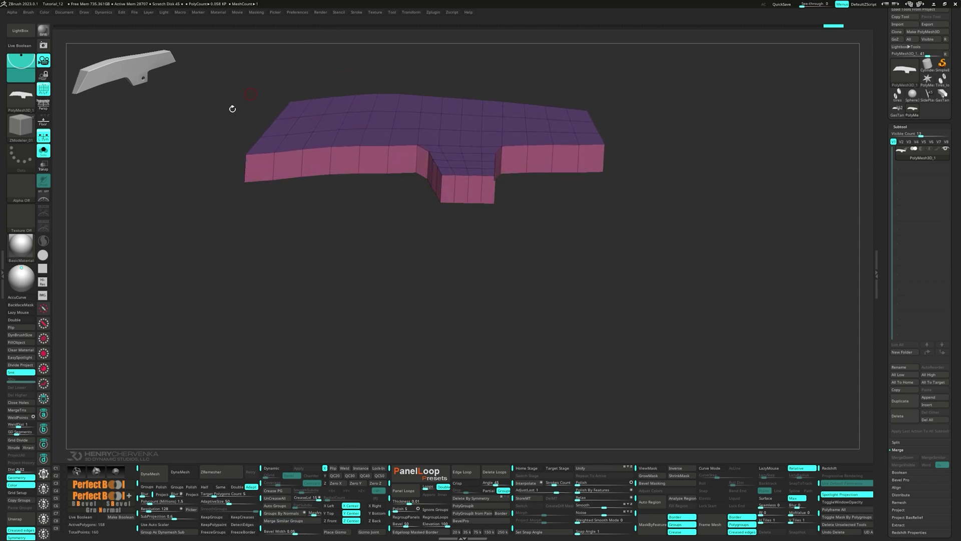
{"action": "left_click", "coordinate": [21, 327]}
- Mask the panel's far side in the top view, move the opposite side closer to reduce the thickness, and clear the mask
{"action": "left_click_drag", "start_coordinate": [215, 223], "coordinate": [378, 300]}
{"action": "left_click_drag", "start_coordinate": [195, 152], "coordinate": [634, 230], "text": "ctrl"}
{"action": "key", "text": "w"}
{"action": "left_click_drag", "start_coordinate": [362, 311], "coordinate": [362, 305]}
{"action": "left_click_drag", "start_coordinate": [145, 283], "coordinate": [185, 301], "text": "ctrl"}
- Center the gizmo, start Deformer Soft on the panel, and shift the cage columns at the narrow end along the depth axis
{"action": "key", "text": "q"}
{"action": "key", "text": "w"}
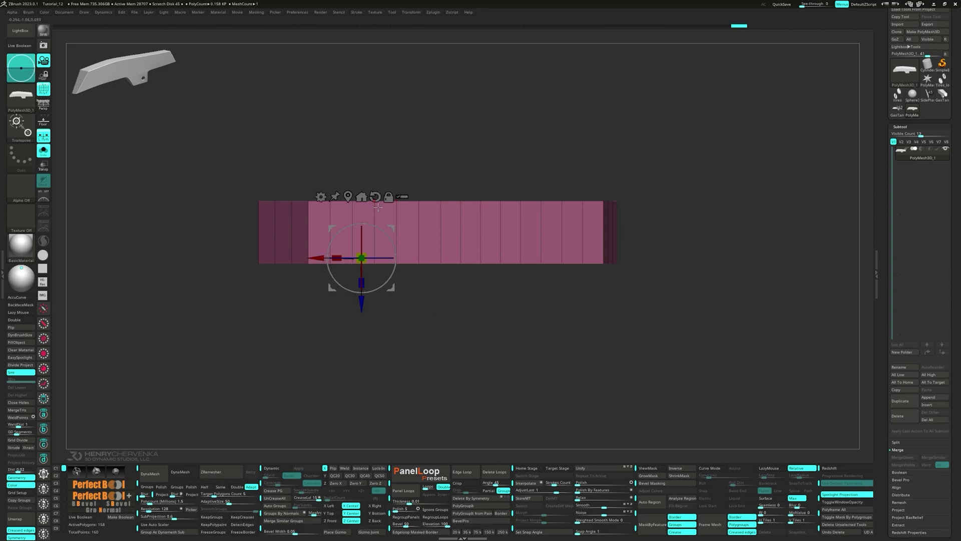
{"action": "left_click", "coordinate": [349, 197]}
{"action": "left_click", "coordinate": [397, 172]}
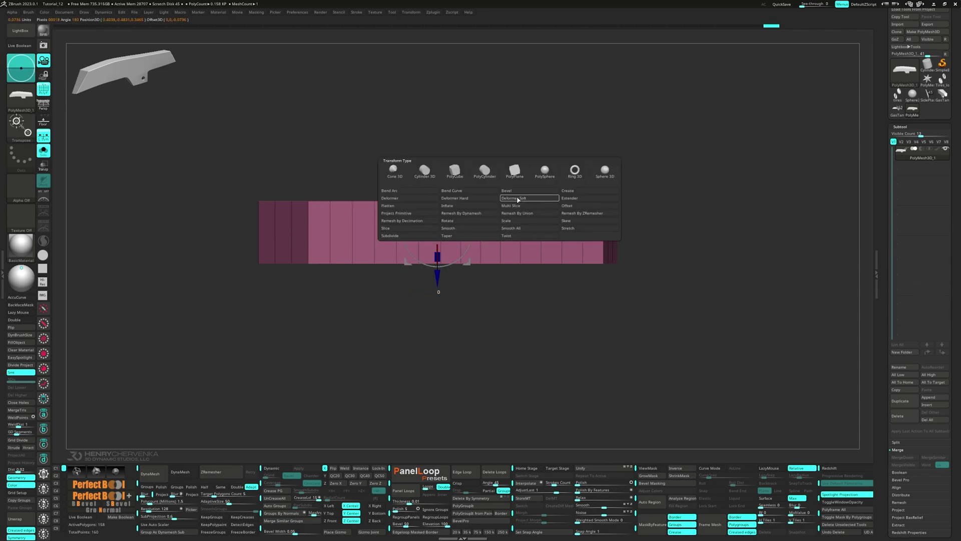
{"action": "left_click", "coordinate": [518, 198]}
{"action": "left_click_drag", "start_coordinate": [468, 305], "coordinate": [698, 158], "text": "ctrl"}
{"action": "left_click_drag", "start_coordinate": [559, 280], "coordinate": [561, 271]}
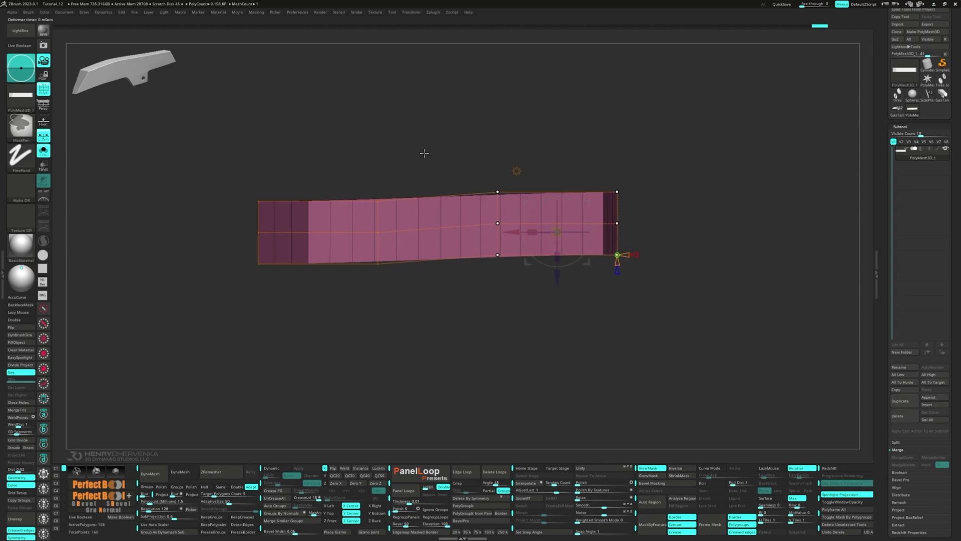
- Shift and narrow the cage points at the panel's narrow end along the depth axis, thinning that end
{"action": "left_click_drag", "start_coordinate": [444, 170], "coordinate": [533, 240], "text": "ctrl+alt"}
{"action": "left_click_drag", "start_coordinate": [588, 278], "coordinate": [618, 257]}
{"action": "left_click", "coordinate": [618, 213]}
{"action": "left_click_drag", "start_coordinate": [596, 161], "coordinate": [637, 191], "text": "ctrl+alt"}
{"action": "left_click_drag", "start_coordinate": [621, 270], "coordinate": [621, 256]}
{"action": "left_click_drag", "start_coordinate": [597, 184], "coordinate": [637, 206], "text": "ctrl+alt"}
{"action": "left_click_drag", "start_coordinate": [620, 271], "coordinate": [621, 269]}
- Shift the two inner cage columns along the depth axis to even out the panel's bend, and accept the deformer
{"action": "left_click", "coordinate": [550, 297], "text": "ctrl"}
{"action": "left_click_drag", "start_coordinate": [550, 297], "coordinate": [482, 233], "text": "ctrl"}
{"action": "left_click_drag", "start_coordinate": [497, 291], "coordinate": [497, 302]}
{"action": "left_click_drag", "start_coordinate": [412, 304], "coordinate": [357, 252], "text": "ctrl"}
{"action": "left_click_drag", "start_coordinate": [378, 307], "coordinate": [377, 311]}
{"action": "left_click", "coordinate": [497, 192]}
{"action": "left_click_drag", "start_coordinate": [498, 232], "coordinate": [497, 242]}
{"action": "left_click", "coordinate": [457, 130]}
{"action": "left_click", "coordinate": [569, 131]}
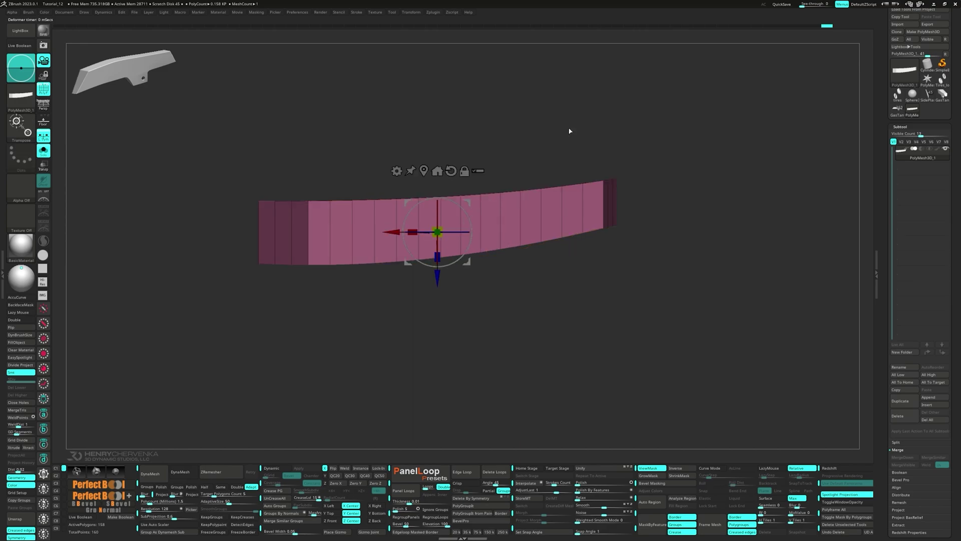
- Center the gizmo, start Deformer Soft in the bottom view, and scale the lower cage row inward along the depth axis
{"action": "left_click_drag", "start_coordinate": [546, 296], "coordinate": [549, 201]}
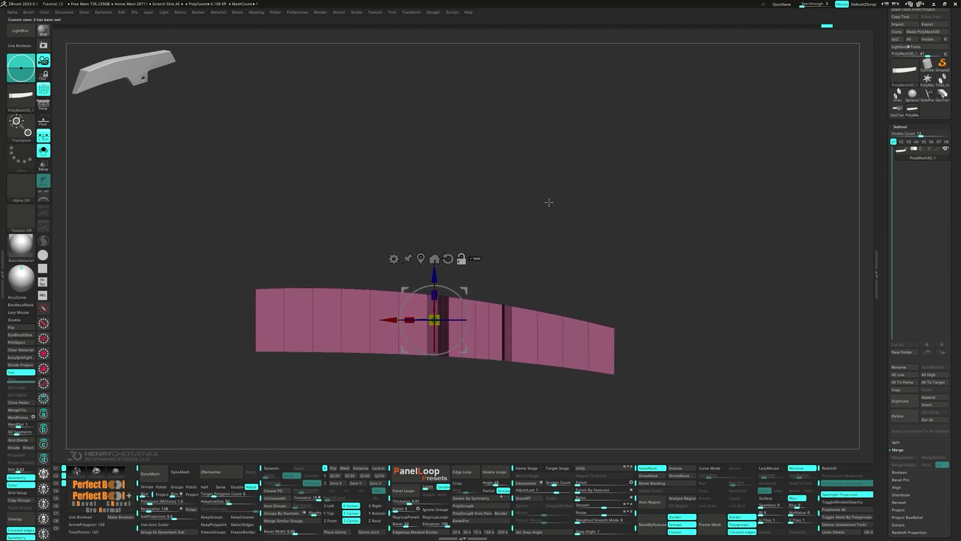
{"action": "left_click", "coordinate": [421, 259]}
{"action": "left_click", "coordinate": [394, 270]}
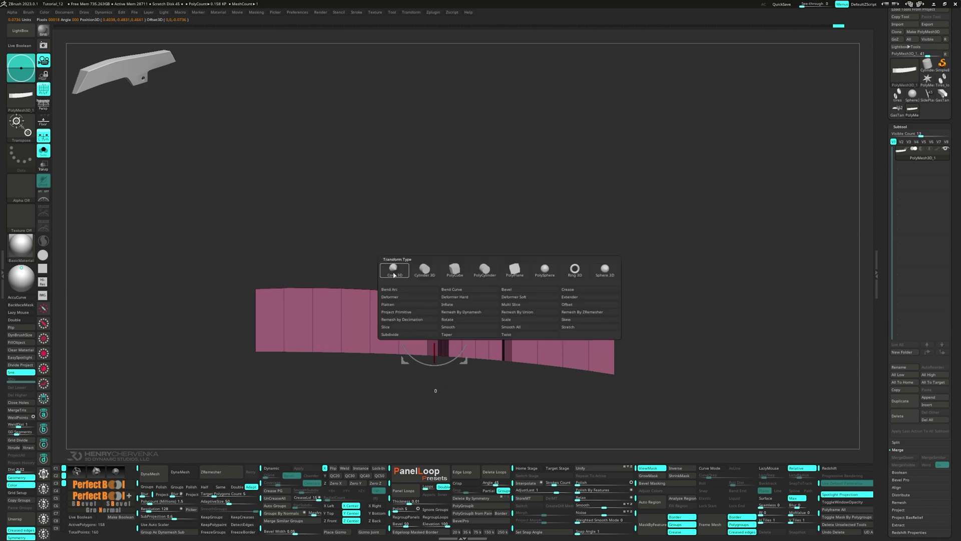
{"action": "left_click", "coordinate": [531, 298]}
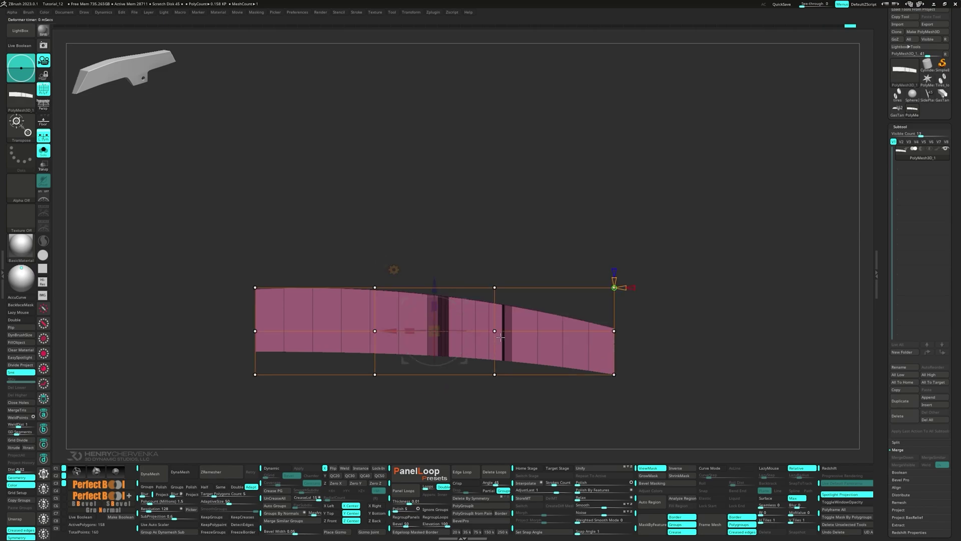
{"action": "mouse_move", "coordinate": [476, 209]}
{"action": "left_mouse_down"}
{"action": "mouse_move", "coordinate": [461, 286]}
{"action": "mouse_move", "coordinate": [473, 203]}
{"action": "left_mouse_up"}
{"action": "left_click_drag", "start_coordinate": [224, 276], "coordinate": [664, 335], "text": "ctrl"}
{"action": "left_click_drag", "start_coordinate": [518, 362], "coordinate": [524, 294], "text": "shift"}
{"action": "left_click_drag", "start_coordinate": [523, 293], "coordinate": [510, 374], "text": "alt"}
{"action": "left_click_drag", "start_coordinate": [434, 306], "coordinate": [414, 375]}
- Shift the lower cage points of the narrow end and its neighbouring column along the depth axis to follow the bend
{"action": "left_click_drag", "start_coordinate": [650, 352], "coordinate": [643, 281]}
{"action": "left_click_drag", "start_coordinate": [591, 260], "coordinate": [685, 303], "text": "ctrl"}
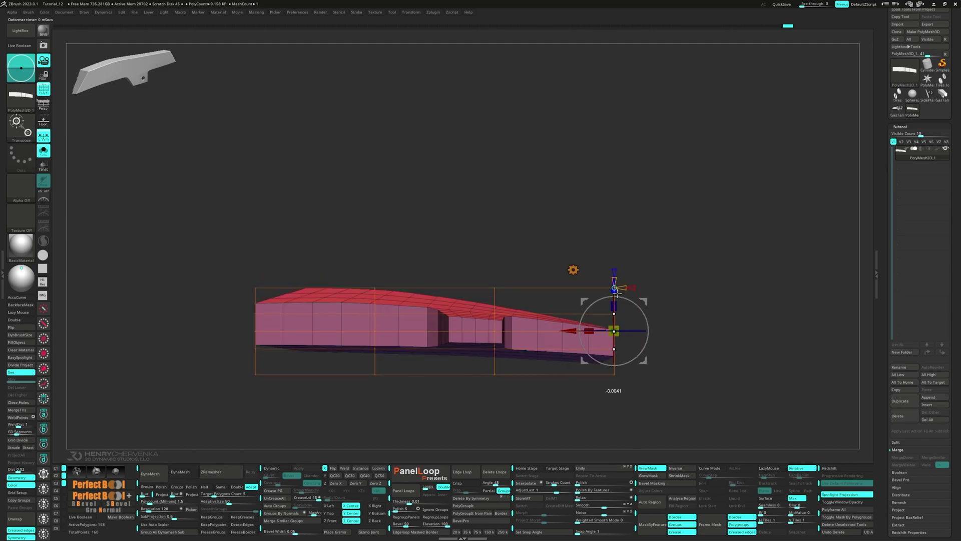
{"action": "left_click_drag", "start_coordinate": [617, 295], "coordinate": [619, 306]}
{"action": "left_click_drag", "start_coordinate": [475, 386], "coordinate": [467, 273]}
{"action": "left_click_drag", "start_coordinate": [515, 334], "coordinate": [464, 253], "text": "ctrl"}
{"action": "left_click_drag", "start_coordinate": [528, 258], "coordinate": [495, 268], "text": "shift"}
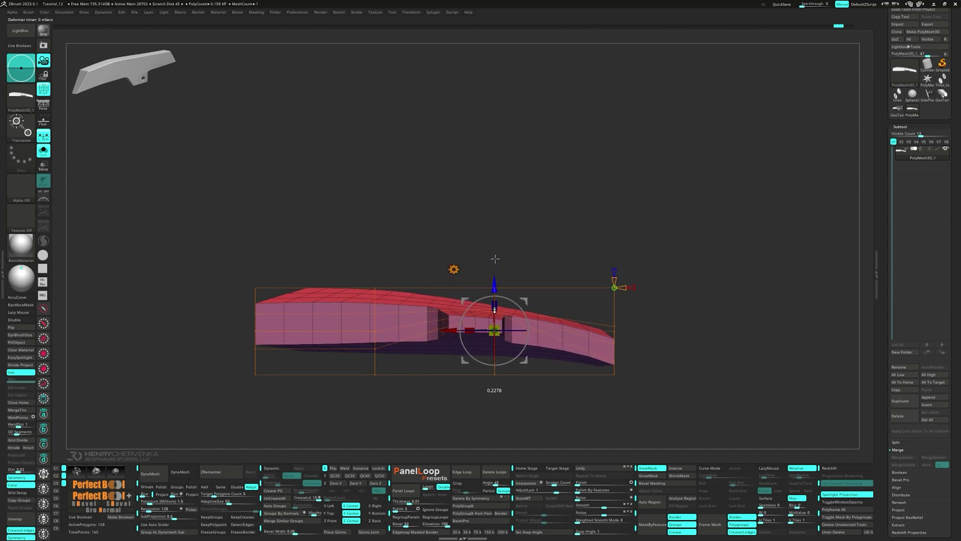
- Select only the lower points of the cage column nearer the wide end, and adjust them along the depth axis
{"action": "right_click_drag", "start_coordinate": [371, 370], "coordinate": [373, 340]}
{"action": "left_click_drag", "start_coordinate": [358, 262], "coordinate": [385, 321], "text": "ctrl"}
{"action": "right_click_drag", "start_coordinate": [383, 333], "coordinate": [353, 345]}
{"action": "left_click_drag", "start_coordinate": [349, 361], "coordinate": [368, 417], "text": "ctrl"}
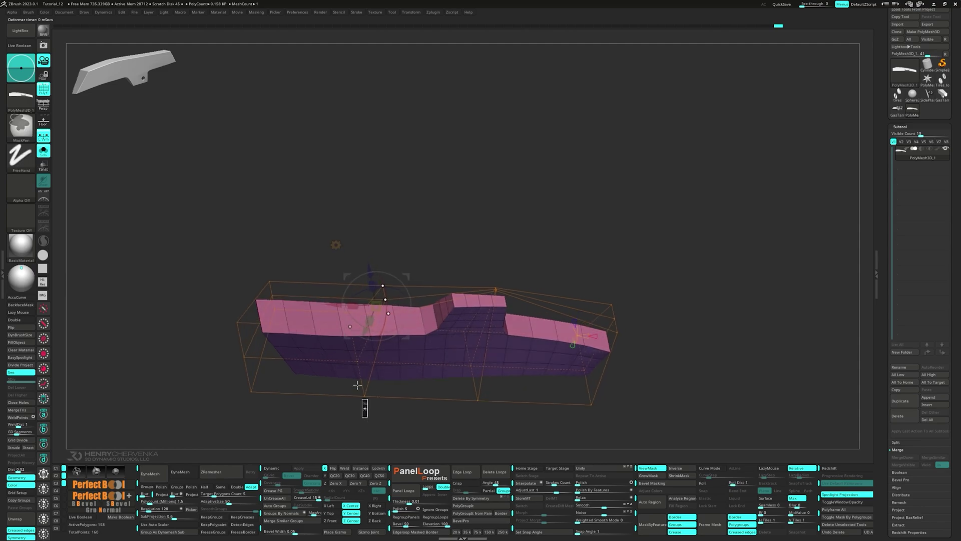
{"action": "left_click_drag", "start_coordinate": [342, 300], "coordinate": [367, 299], "text": "shift"}
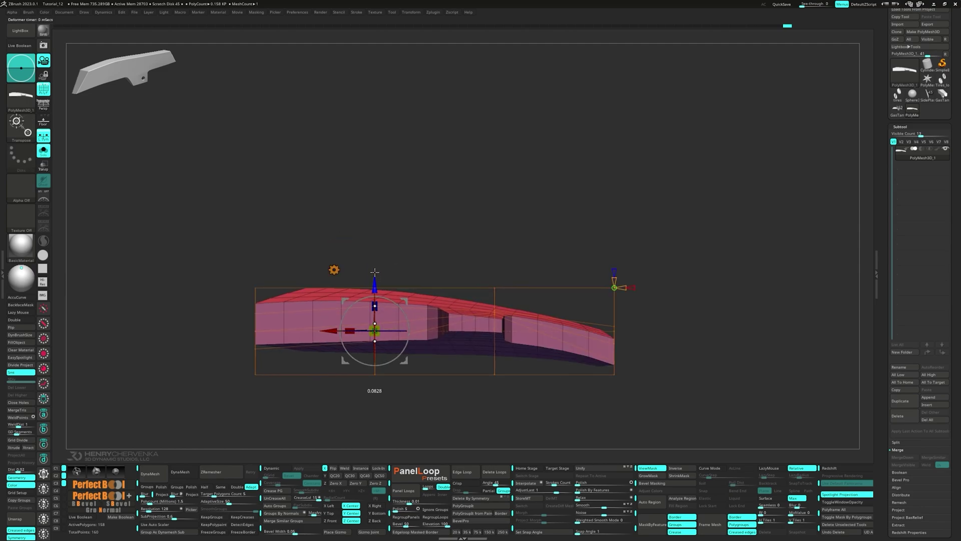
{"action": "left_click_drag", "start_coordinate": [376, 315], "coordinate": [375, 276]}
- Adjust the lower cage points at the wide end and inner column along the depth axis, and accept the deformer
{"action": "left_click", "coordinate": [255, 330]}
{"action": "left_click_drag", "start_coordinate": [256, 280], "coordinate": [255, 275]}
{"action": "left_click_drag", "start_coordinate": [496, 407], "coordinate": [495, 368]}
{"action": "left_click", "coordinate": [495, 283]}
{"action": "left_click_drag", "start_coordinate": [560, 253], "coordinate": [565, 239]}
{"action": "left_click_drag", "start_coordinate": [495, 264], "coordinate": [648, 319]}
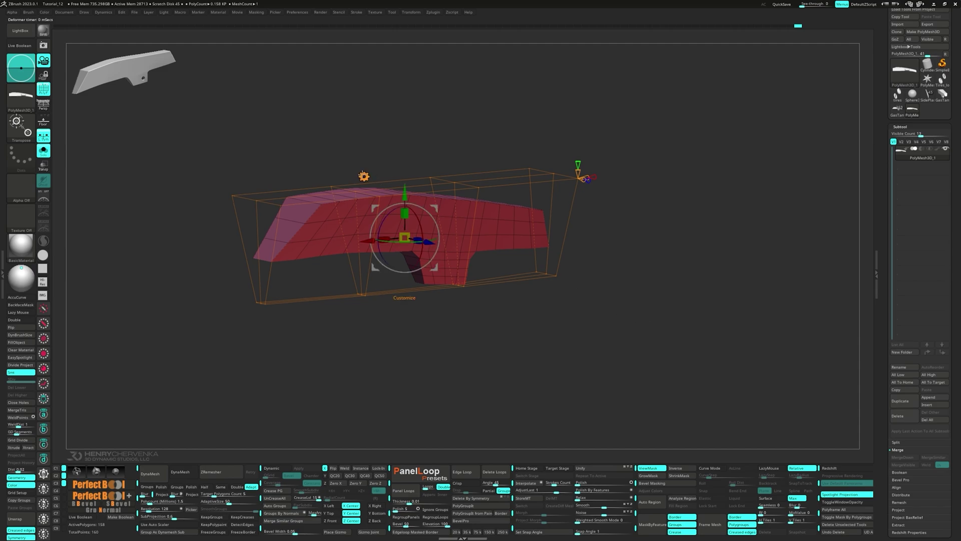
{"action": "left_click", "coordinate": [364, 176]}
{"action": "left_click", "coordinate": [474, 175]}
- Preview the tapered panel with dynamic subdivision, and return to the low-poly display near the tab
{"action": "key", "text": "d"}
{"action": "mouse_move", "coordinate": [475, 167]}
{"action": "left_mouse_down"}
{"action": "mouse_move", "coordinate": [482, 228]}
{"action": "mouse_move", "coordinate": [402, 319]}
{"action": "mouse_move", "coordinate": [322, 294]}
{"action": "mouse_move", "coordinate": [300, 266]}
{"action": "mouse_move", "coordinate": [397, 300]}
{"action": "mouse_move", "coordinate": [424, 254]}
{"action": "mouse_move", "coordinate": [441, 273]}
{"action": "mouse_move", "coordinate": [452, 263]}
{"action": "left_mouse_up"}
{"action": "key", "text": "q"}
{"action": "key", "text": "shift+d"}
{"action": "key", "text": "space"}
{"action": "left_click", "coordinate": [231, 313]}
{"action": "mouse_move", "coordinate": [456, 267]}
{"action": "right_mouse_down", "text": "ctrl"}
{"action": "mouse_move", "coordinate": [465, 275]}
{"action": "mouse_move", "coordinate": [446, 255]}
{"action": "right_mouse_up", "text": "ctrl"}
{"action": "key", "text": "shift+d"}
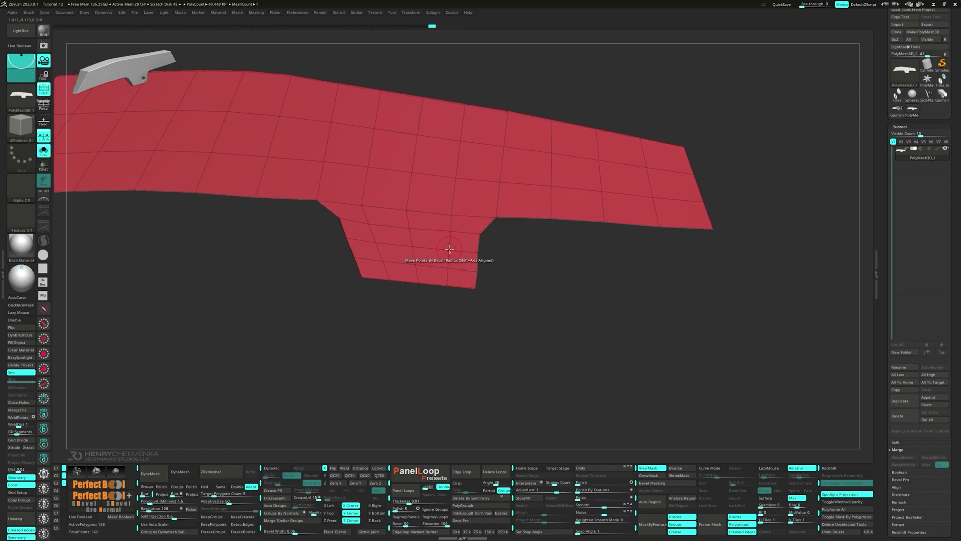
{"action": "key", "text": "space"}
{"action": "key", "text": "ctrl+space"}
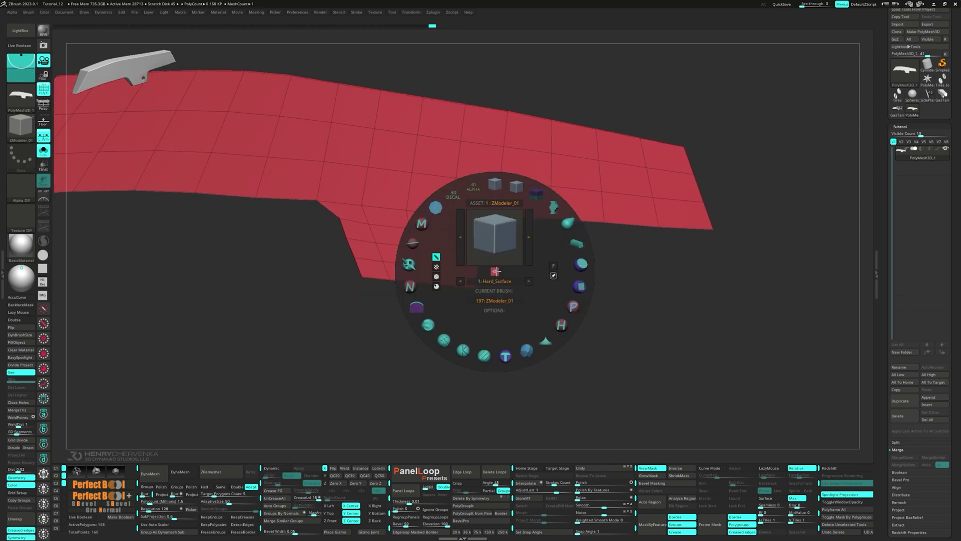
{"action": "left_click", "coordinate": [554, 207]}
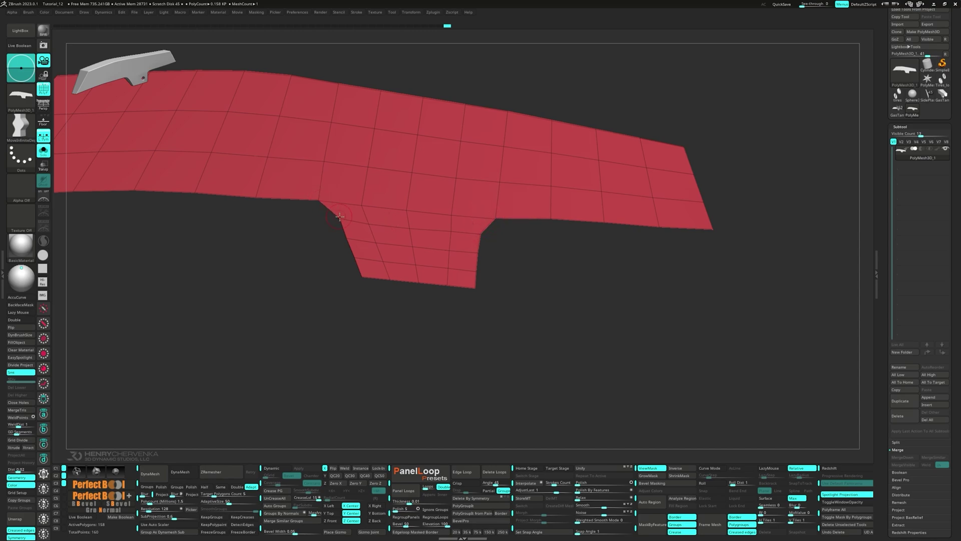
{"action": "key", "text": "b"}
{"action": "left_click", "coordinate": [456, 284]}
- Set ZModeler's point action to Split, try it on a vertex inside the tab, and undo the split
{"action": "key", "text": "space"}
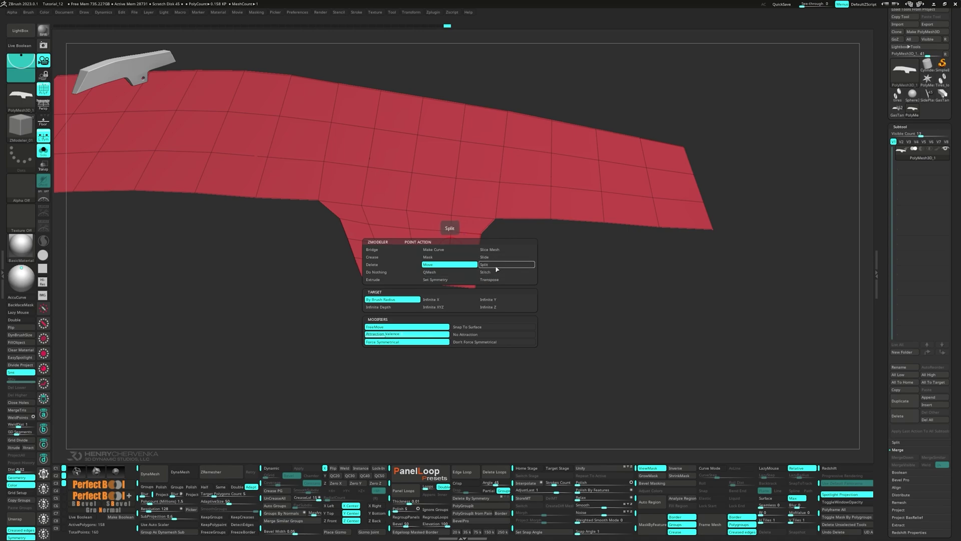
{"action": "left_click", "coordinate": [497, 268]}
{"action": "key", "text": "space"}
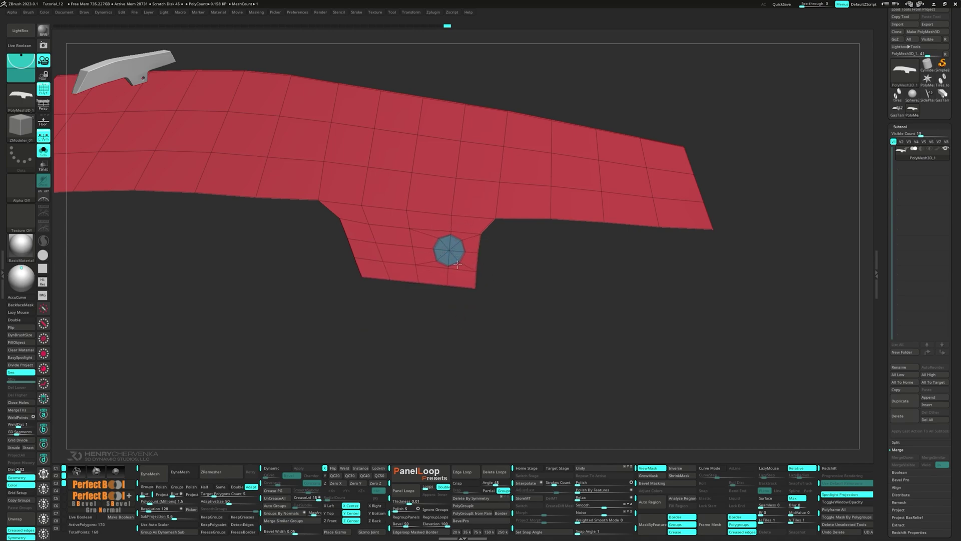
{"action": "key", "text": "ctrl+z"}
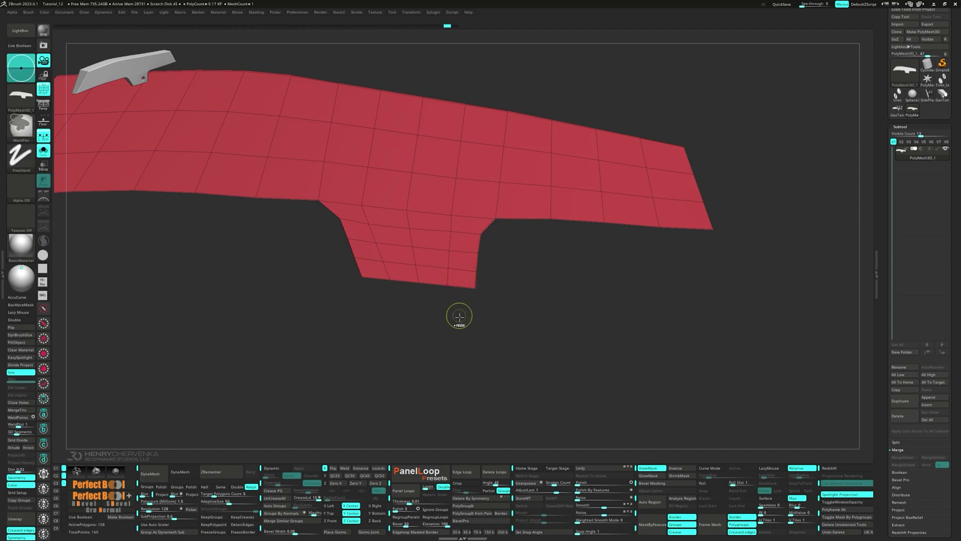
- Mask all but the tab's vertices around the hole location, shift them slightly sideways, and clear the mask
{"action": "left_click_drag", "start_coordinate": [459, 321], "coordinate": [437, 206], "text": "ctrl"}
{"action": "key", "text": "w"}
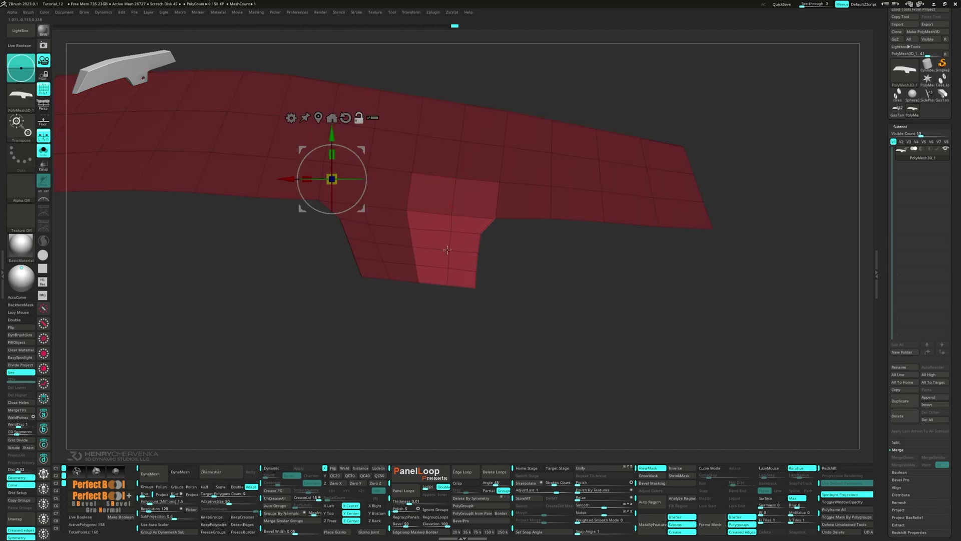
{"action": "left_click", "coordinate": [448, 249]}
{"action": "left_click_drag", "start_coordinate": [407, 246], "coordinate": [405, 245]}
{"action": "left_click_drag", "start_coordinate": [526, 287], "coordinate": [541, 300], "text": "ctrl"}
- Split the tab's matching vertices on the front and back faces into round discs
{"action": "key", "text": "q"}
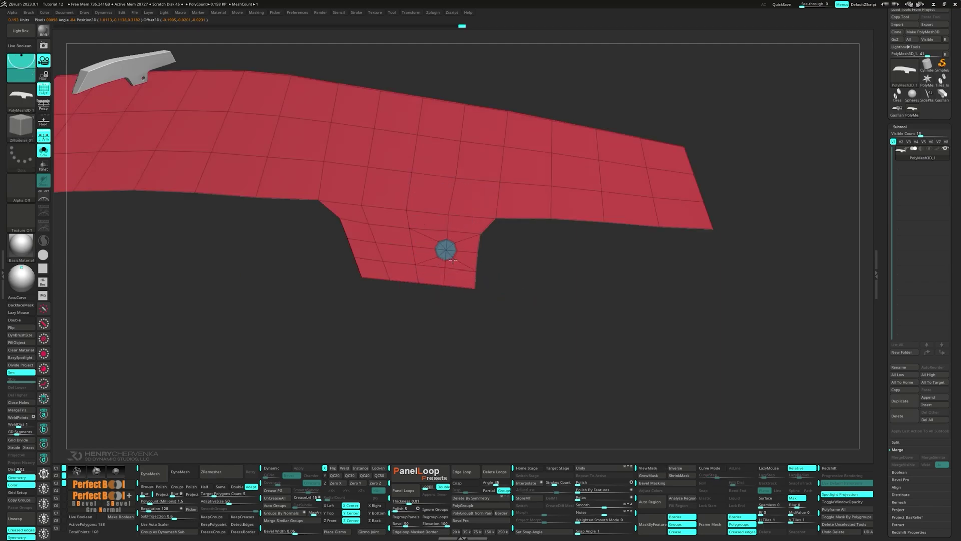
{"action": "right_click_drag", "start_coordinate": [458, 266], "coordinate": [388, 259]}
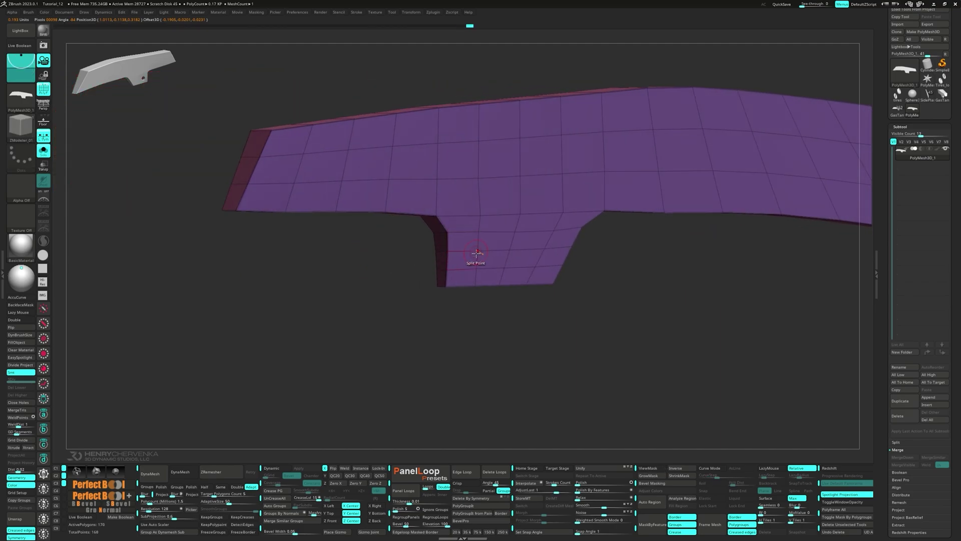
{"action": "right_click_drag", "start_coordinate": [477, 251], "coordinate": [487, 238], "text": "ctrl"}
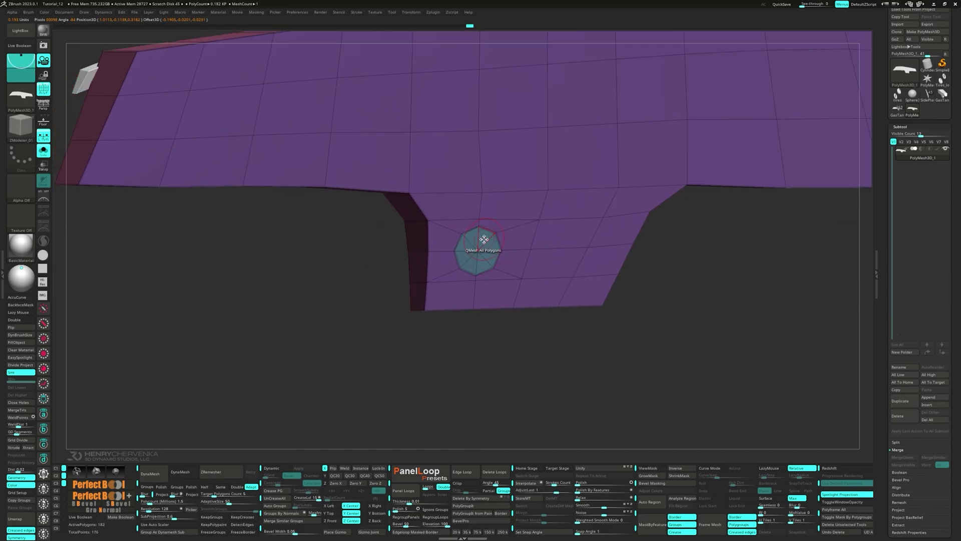
- Inset the discs on both faces with the Polygroup All target, and delete their inner polygons to open the hole
{"action": "key", "text": "space"}
{"action": "left_click", "coordinate": [473, 256]}
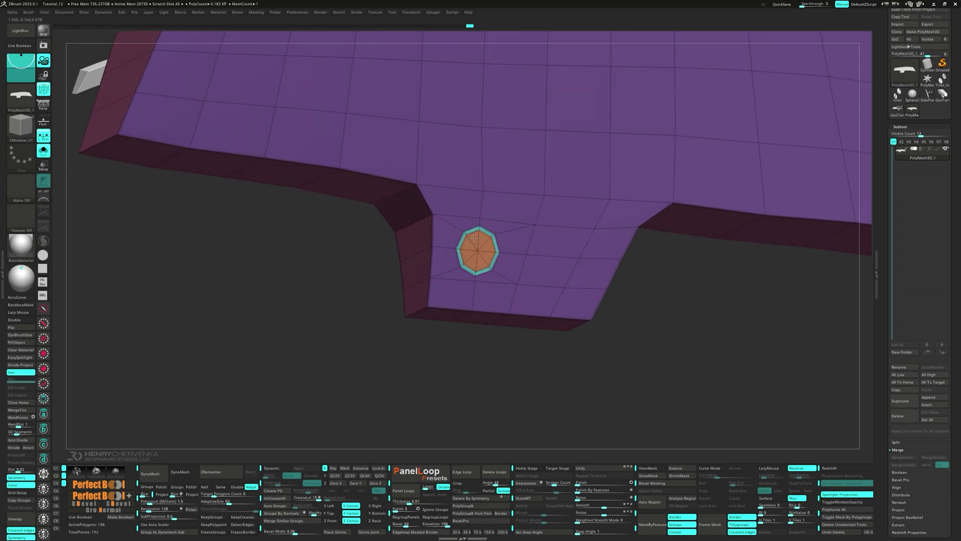
{"action": "left_click", "coordinate": [474, 239]}
{"action": "key", "text": "space"}
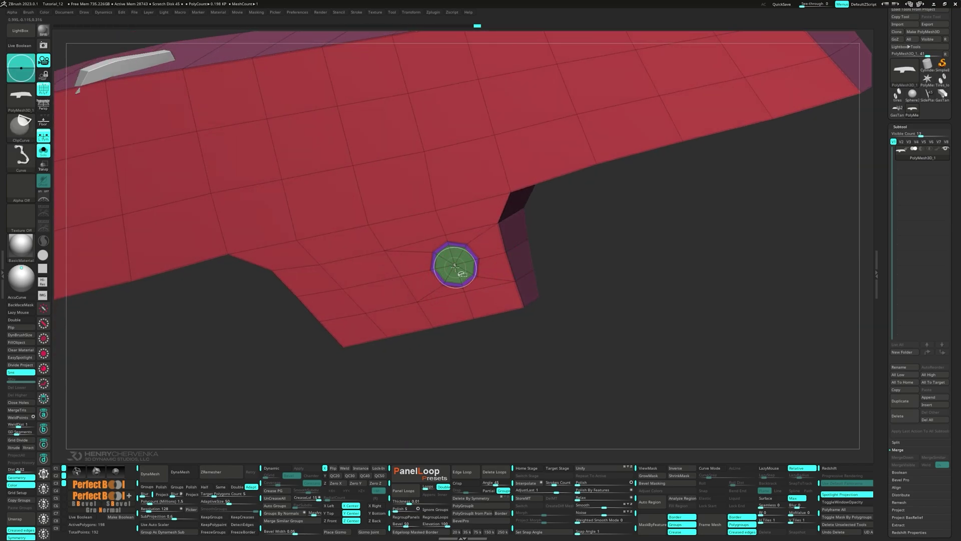
{"action": "left_click", "coordinate": [457, 261], "text": "ctrl+shift"}
{"action": "left_click_drag", "start_coordinate": [554, 260], "coordinate": [588, 285], "text": "ctrl+shift"}
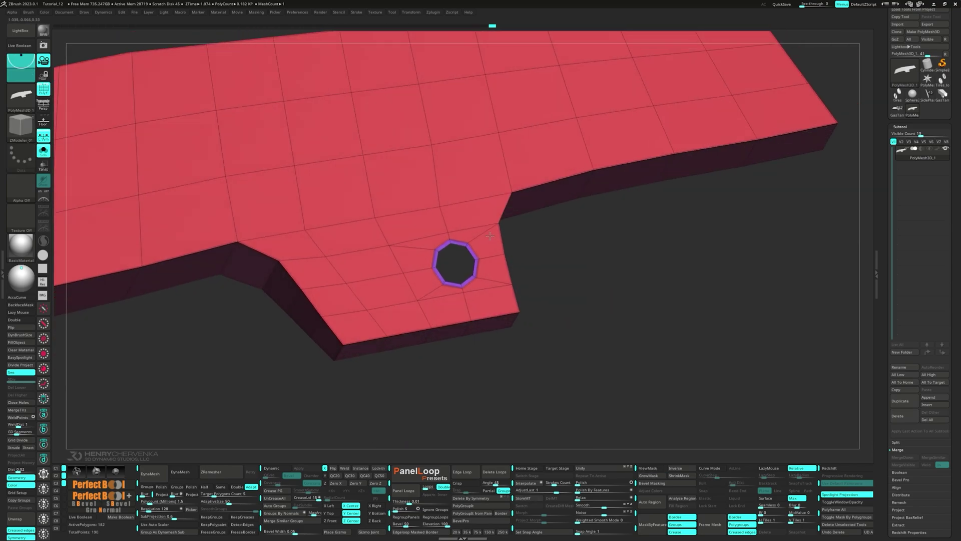
- Turn on double-sided display, and bridge the tab's front and back openings with the Two Holes target
{"action": "right_click_drag", "start_coordinate": [490, 235], "coordinate": [476, 261], "text": "ctrl"}
{"action": "key", "text": "space"}
{"action": "left_click", "coordinate": [388, 283]}
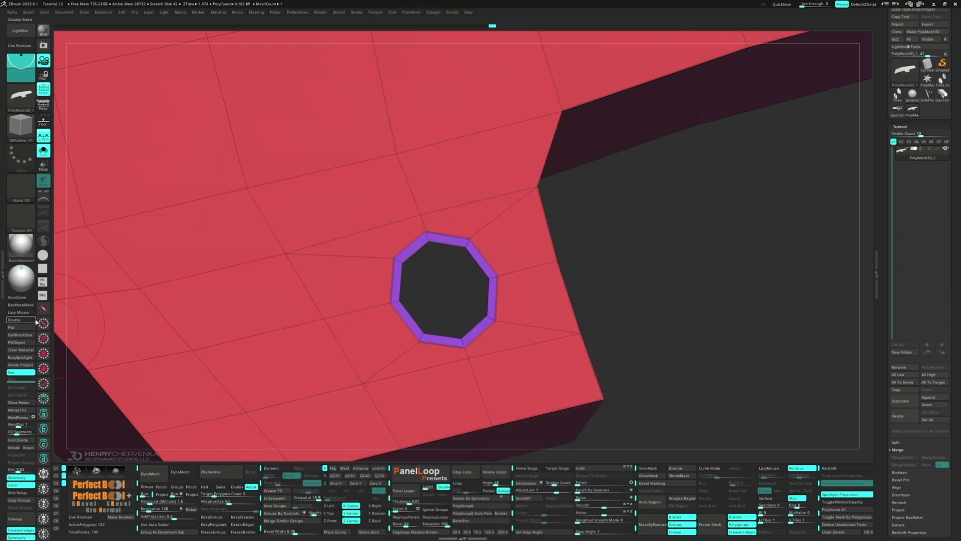
{"action": "left_click", "coordinate": [35, 320]}
{"action": "right_click_drag", "start_coordinate": [476, 310], "coordinate": [467, 296]}
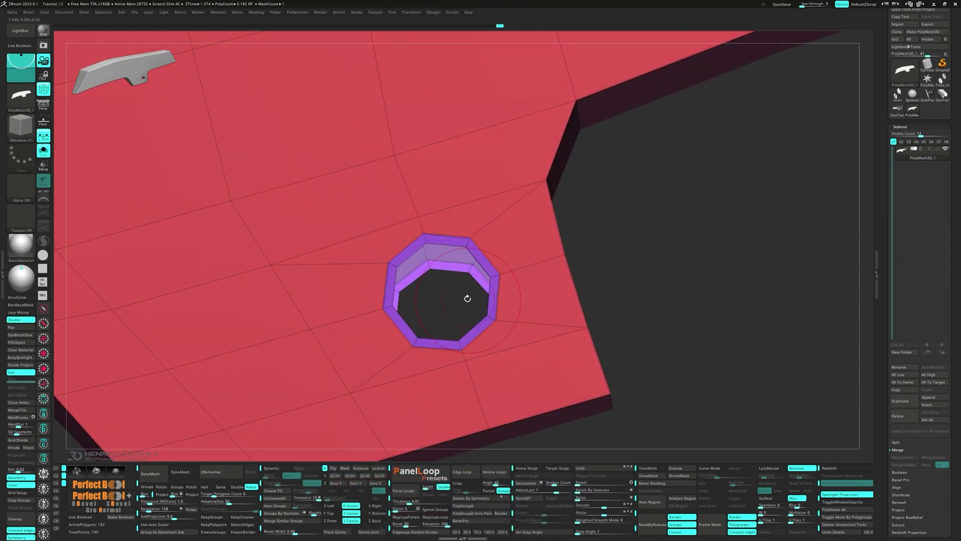
{"action": "key", "text": "space"}
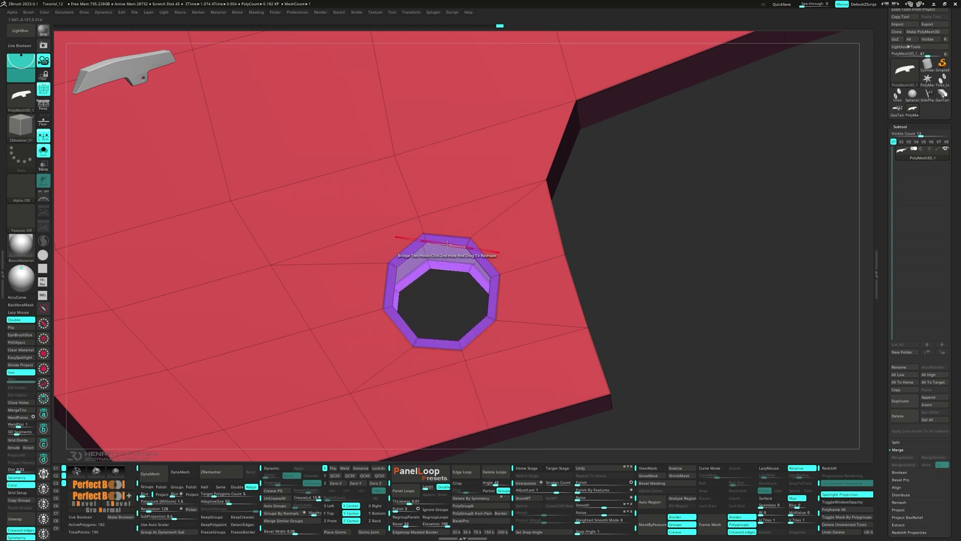
{"action": "left_click", "coordinate": [448, 244]}
{"action": "right_click_drag", "start_coordinate": [453, 258], "coordinate": [414, 295], "text": "ctrl"}
{"action": "left_click", "coordinate": [392, 307], "text": "ctrl+shift"}
{"action": "left_click", "coordinate": [596, 320], "text": "ctrl"}
{"action": "left_click", "coordinate": [596, 320], "text": "ctrl+shift"}
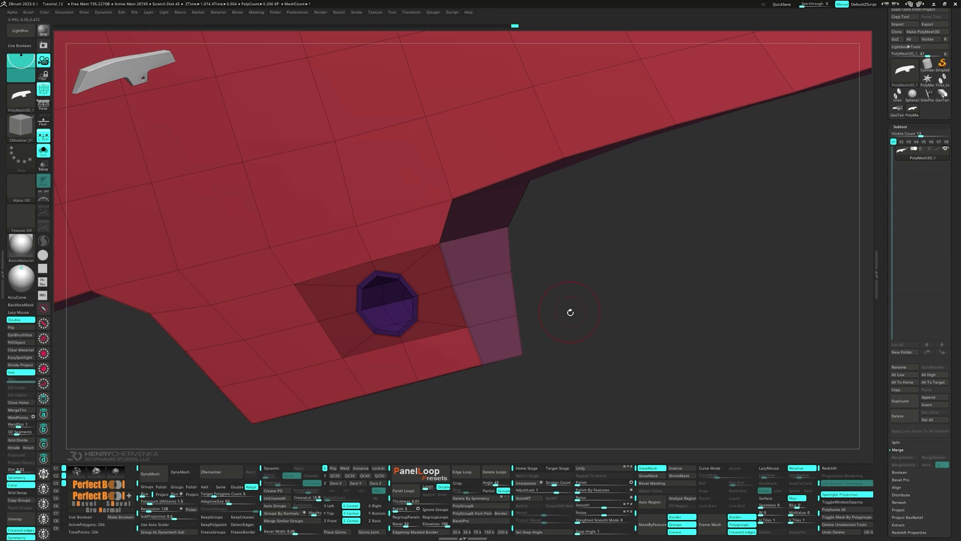
{"action": "left_click_drag", "start_coordinate": [571, 312], "coordinate": [583, 325], "text": "ctrl"}
{"action": "mouse_move", "coordinate": [360, 300]}
{"action": "right_mouse_down"}
{"action": "mouse_move", "coordinate": [348, 292]}
{"action": "mouse_move", "coordinate": [356, 293]}
{"action": "right_mouse_up"}
{"action": "right_click_drag", "start_coordinate": [356, 292], "coordinate": [364, 303], "text": "ctrl"}
{"action": "key", "text": "space"}
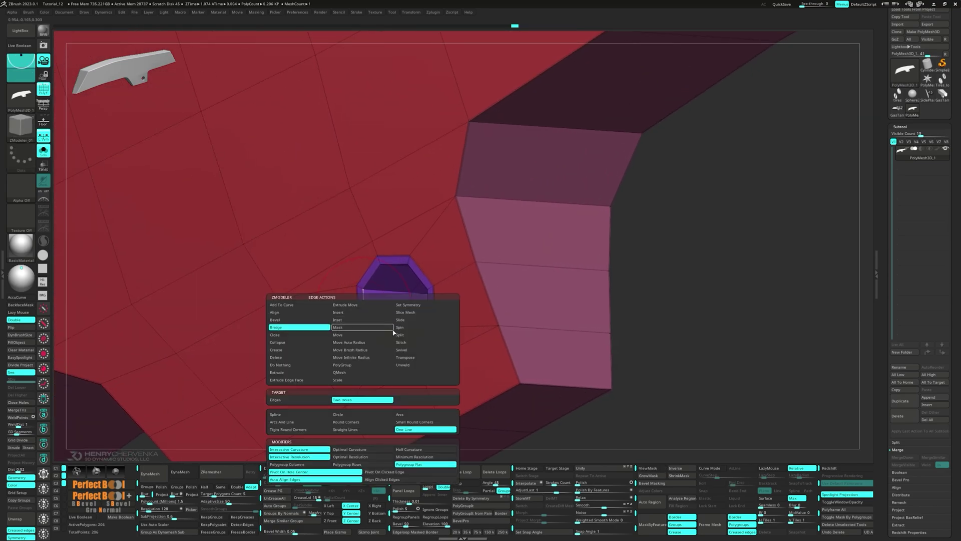
{"action": "left_click", "coordinate": [409, 334]}
{"action": "left_click", "coordinate": [371, 304]}
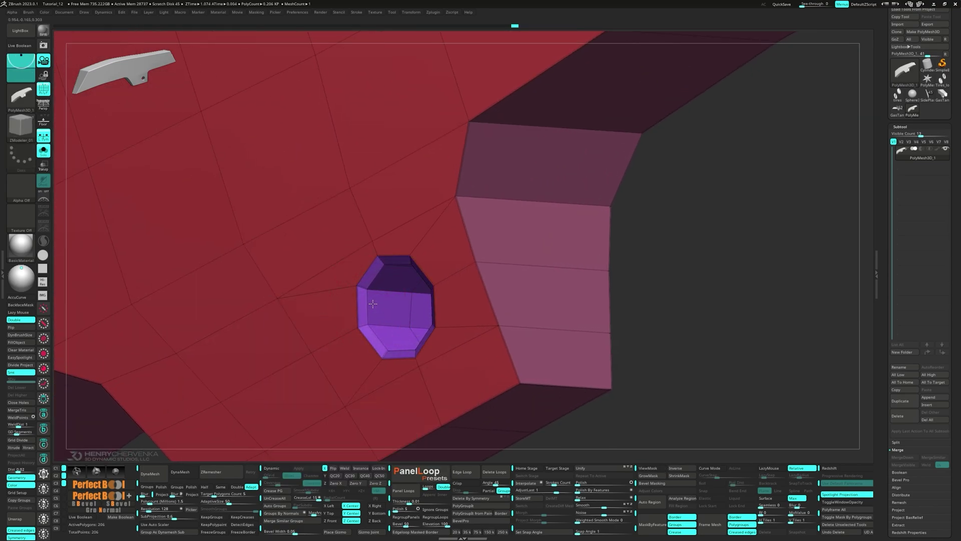
{"action": "right_click_drag", "start_coordinate": [372, 304], "coordinate": [350, 319]}
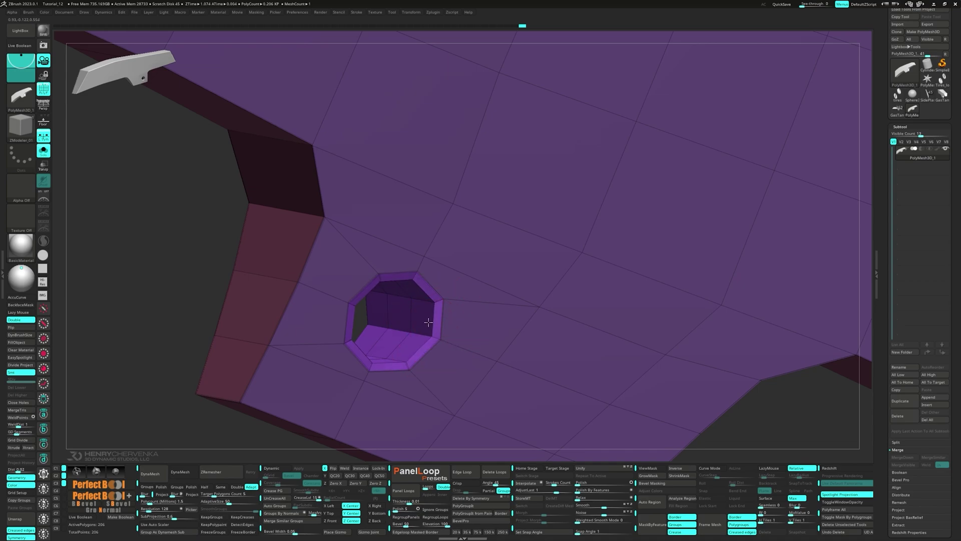
{"action": "right_click_drag", "start_coordinate": [429, 333], "coordinate": [373, 295]}
- Turn on dynamic subdivision, and crease the polyloops around the tab hole's rims with ZModeler's polygon Crease action
{"action": "key", "text": "d"}
{"action": "key", "text": "space"}
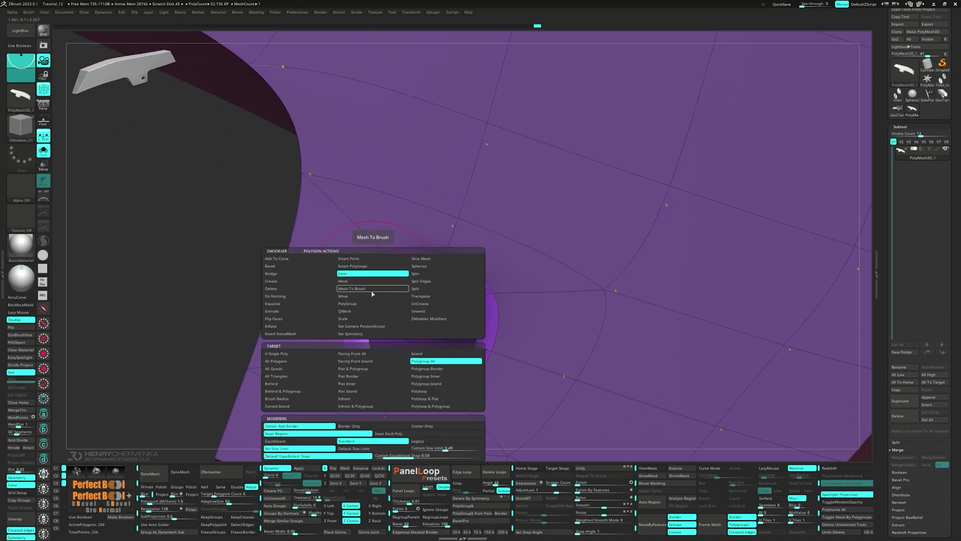
{"action": "left_click", "coordinate": [283, 282]}
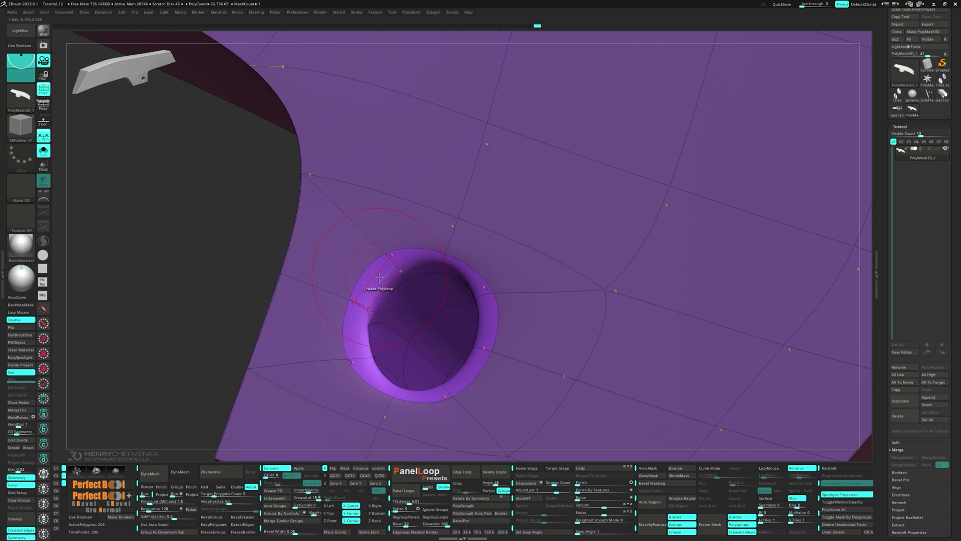
{"action": "mouse_move", "coordinate": [379, 278]}
{"action": "right_mouse_down"}
{"action": "mouse_move", "coordinate": [439, 268]}
{"action": "mouse_move", "coordinate": [450, 281]}
{"action": "right_mouse_up"}
{"action": "left_click", "coordinate": [380, 309]}
- Crease the panel's sharp corner edges with the EdgeLoop Partial target
{"action": "mouse_move", "coordinate": [380, 309]}
{"action": "right_mouse_down", "text": "ctrl"}
{"action": "mouse_move", "coordinate": [388, 272]}
{"action": "mouse_move", "coordinate": [424, 253]}
{"action": "mouse_move", "coordinate": [321, 255]}
{"action": "right_mouse_up", "text": "ctrl"}
{"action": "key", "text": "space"}
{"action": "left_click", "coordinate": [223, 357]}
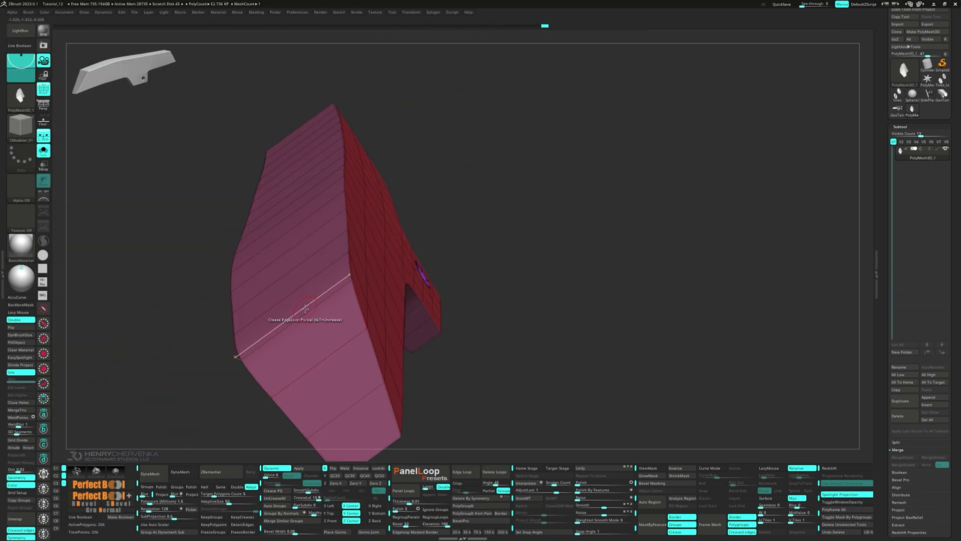
{"action": "right_click_drag", "start_coordinate": [305, 308], "coordinate": [392, 394]}
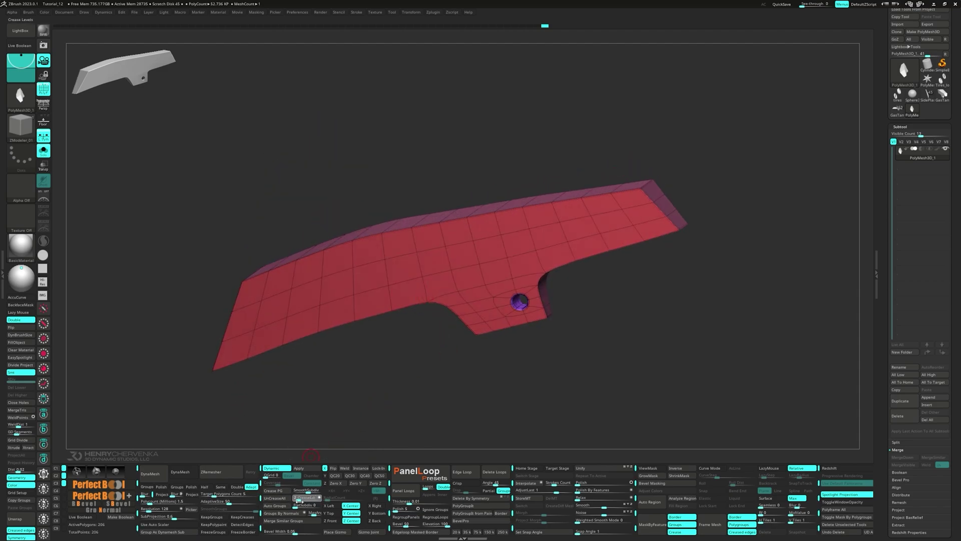
- Set the crease level to 3, and inspect the smoothed panel with its wireframe hidden
{"action": "left_click_drag", "start_coordinate": [301, 502], "coordinate": [300, 501]}
{"action": "right_click_drag", "start_coordinate": [328, 395], "coordinate": [378, 349]}
{"action": "key", "text": "shift+f"}
{"action": "right_click_drag", "start_coordinate": [326, 312], "coordinate": [353, 278]}
{"action": "key", "text": "shift+f"}
- Merge the panel into a single polygroup, and QMesh its side polyloop slightly outward to add a narrow band around the face
{"action": "right_click_drag", "start_coordinate": [441, 270], "coordinate": [450, 299], "text": "ctrl"}
{"action": "key", "text": "ctrl+w"}
{"action": "key", "text": "space"}
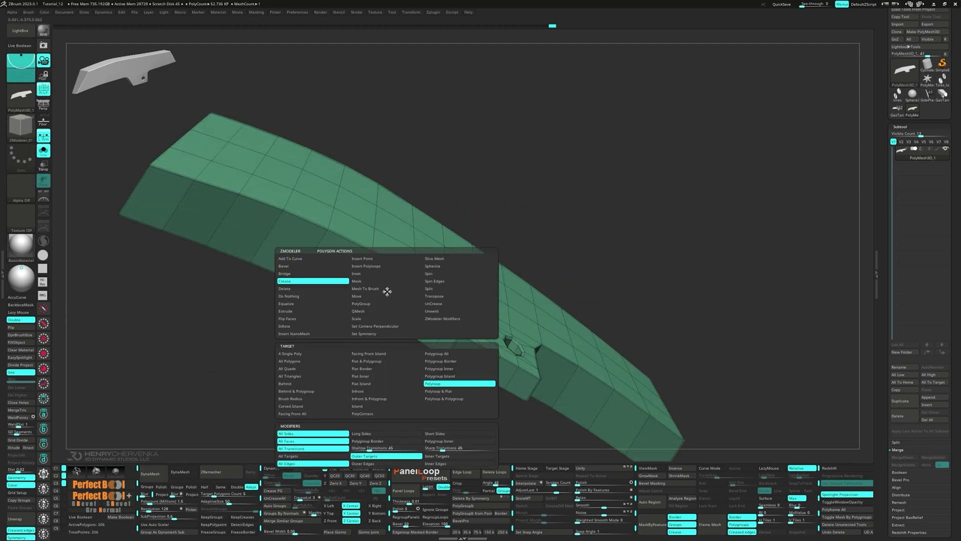
{"action": "left_click", "coordinate": [360, 303]}
{"action": "left_click", "coordinate": [380, 396]}
{"action": "right_click_drag", "start_coordinate": [423, 378], "coordinate": [394, 329]}
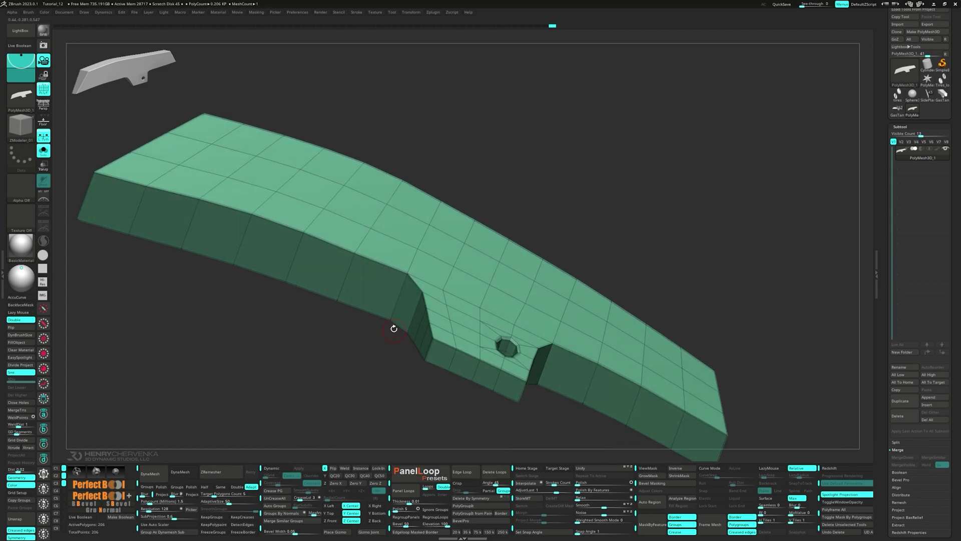
{"action": "left_click", "coordinate": [387, 289]}
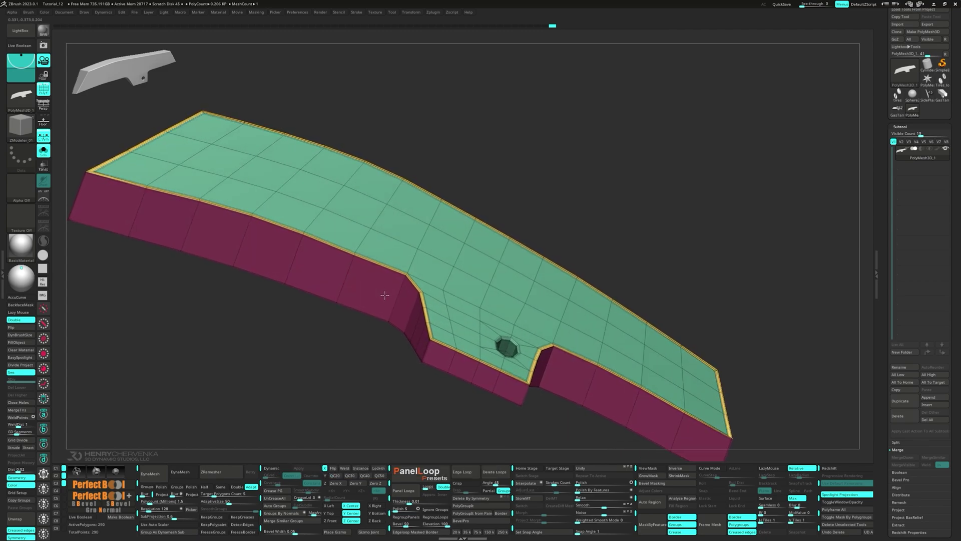
{"action": "right_click_drag", "start_coordinate": [385, 295], "coordinate": [340, 295], "text": "ctrl"}
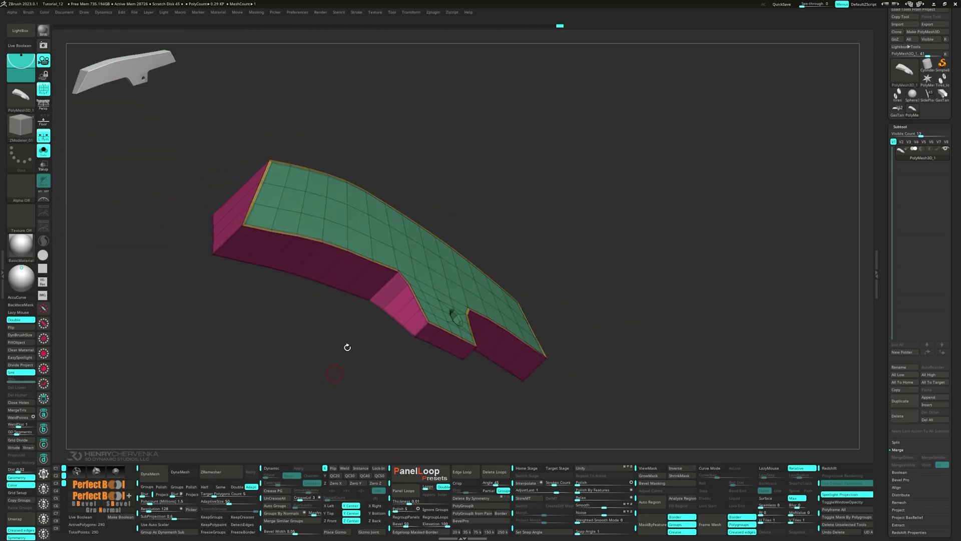
- Turn on dynamic subdivision, and inspect the smoothed panel's ends and tab corners with the wireframe hidden
{"action": "key", "text": "d"}
{"action": "key", "text": "space"}
{"action": "right_click_drag", "start_coordinate": [232, 238], "coordinate": [231, 160]}
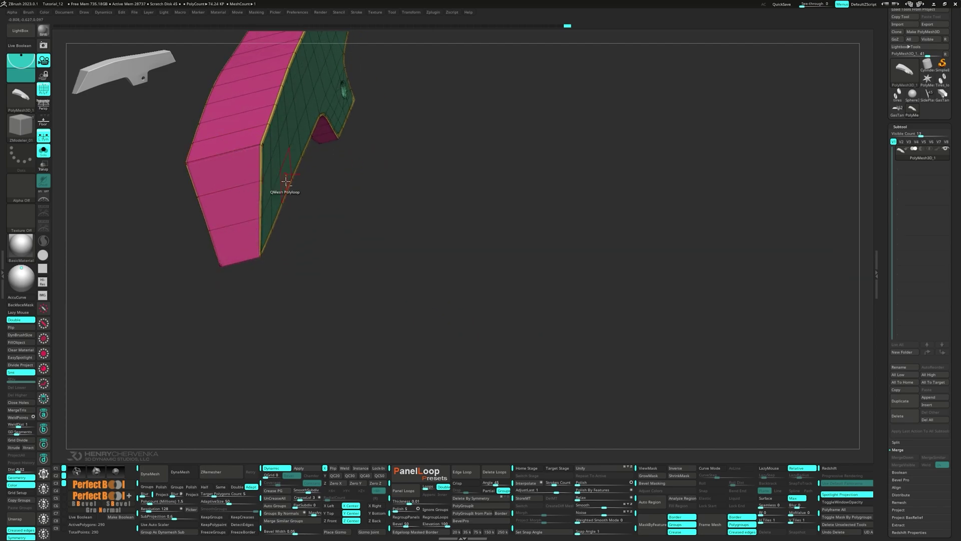
{"action": "right_click_drag", "start_coordinate": [288, 184], "coordinate": [440, 343]}
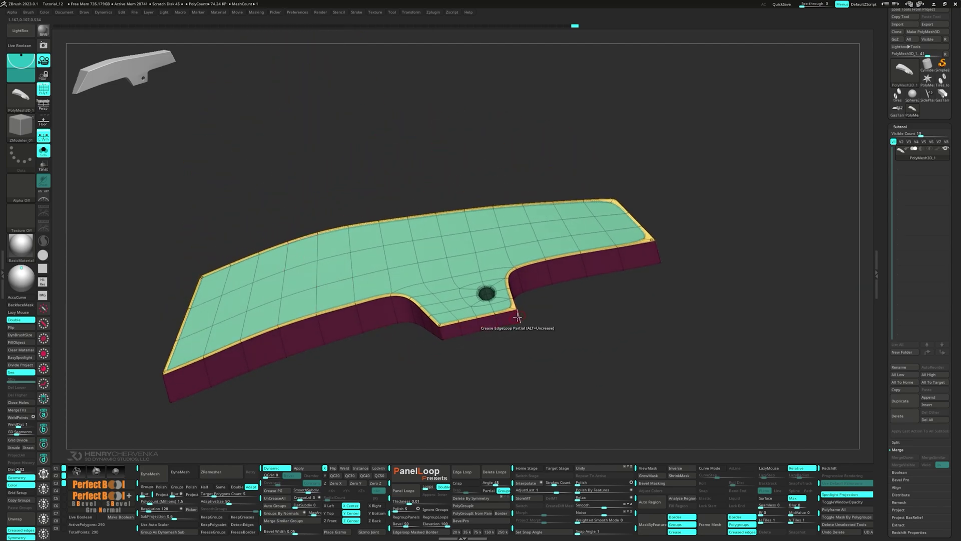
{"action": "right_click_drag", "start_coordinate": [517, 316], "coordinate": [495, 308]}
{"action": "right_click_drag", "start_coordinate": [497, 269], "coordinate": [394, 351]}
{"action": "key", "text": "shift+f"}
- Slide the edge loops along the panel's border with ZModeler's edge Slide action
{"action": "key", "text": "space"}
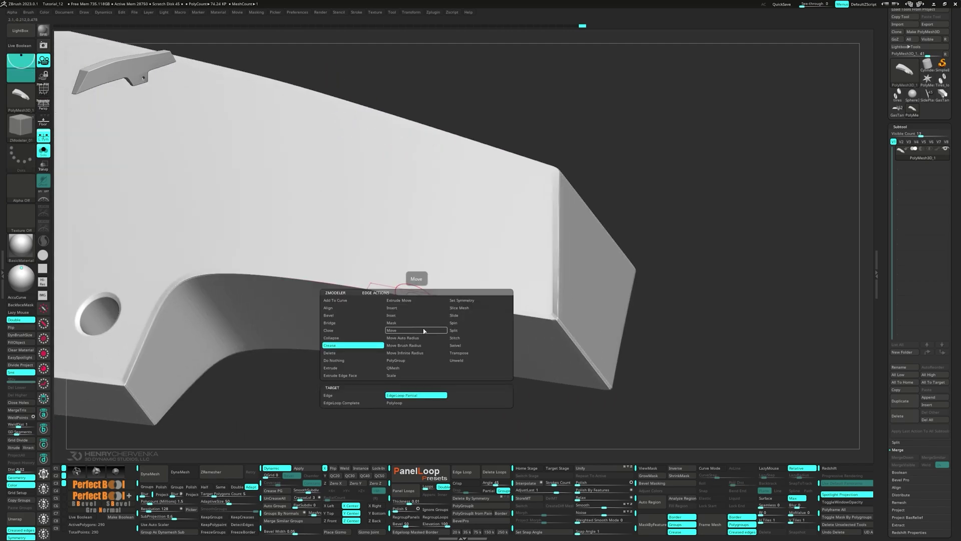
{"action": "left_click", "coordinate": [463, 318]}
{"action": "left_click_drag", "start_coordinate": [406, 299], "coordinate": [425, 303]}
{"action": "mouse_move", "coordinate": [425, 303]}
{"action": "right_mouse_down"}
{"action": "mouse_move", "coordinate": [457, 317]}
{"action": "mouse_move", "coordinate": [481, 270]}
{"action": "right_mouse_up"}
{"action": "left_click_drag", "start_coordinate": [493, 265], "coordinate": [496, 299]}
{"action": "right_click_drag", "start_coordinate": [496, 299], "coordinate": [526, 305], "text": "ctrl"}
- Regroup the panel as one polygroup, hide the wireframe, and check the gas tank parts on the full bike model
{"action": "key", "text": "shift+f"}
{"action": "key", "text": "ctrl+w"}
{"action": "key", "text": "shift+f"}
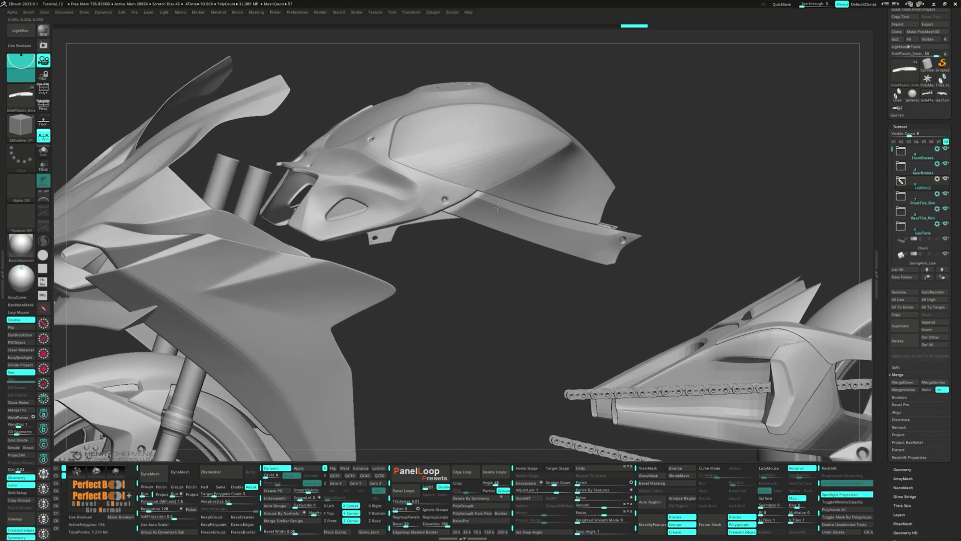
{"action": "right_click_drag", "start_coordinate": [497, 207], "coordinate": [482, 195]}
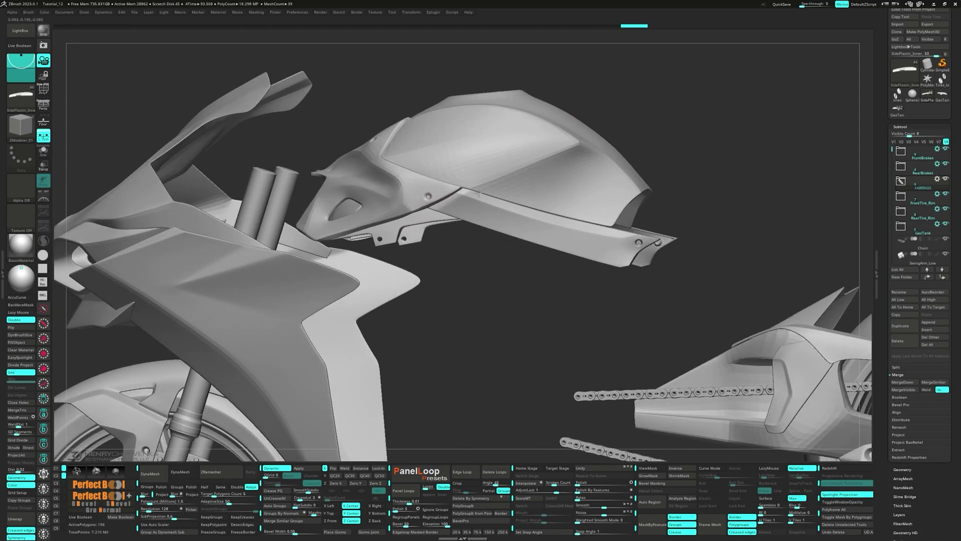